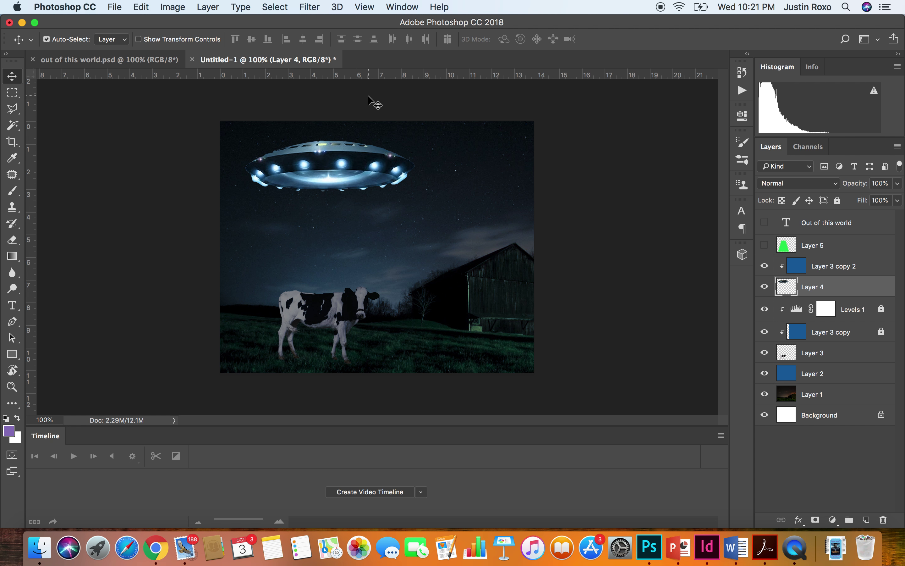
# Switch the workspace to Motion
pyautogui.click(399, 7)
pyautogui.moveTo(402, 35)
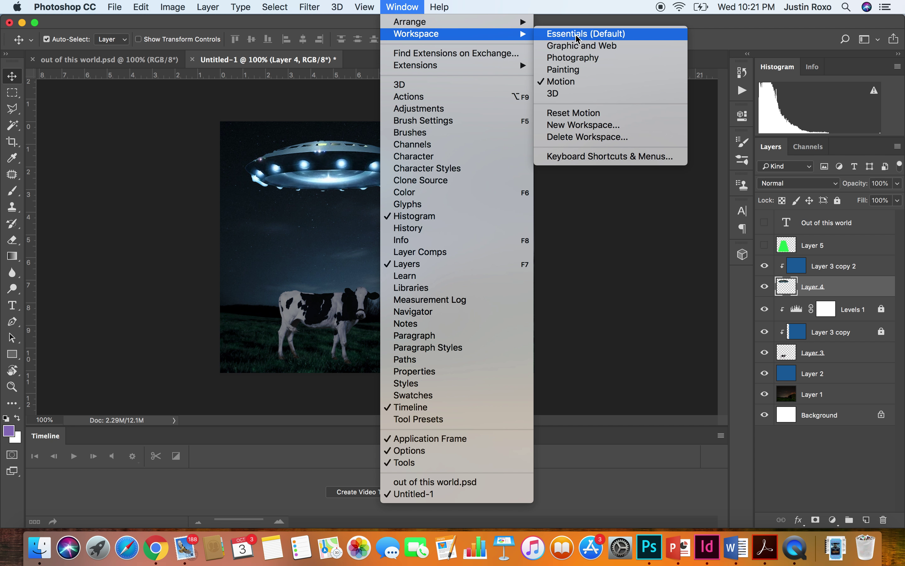
pyautogui.click(572, 88)
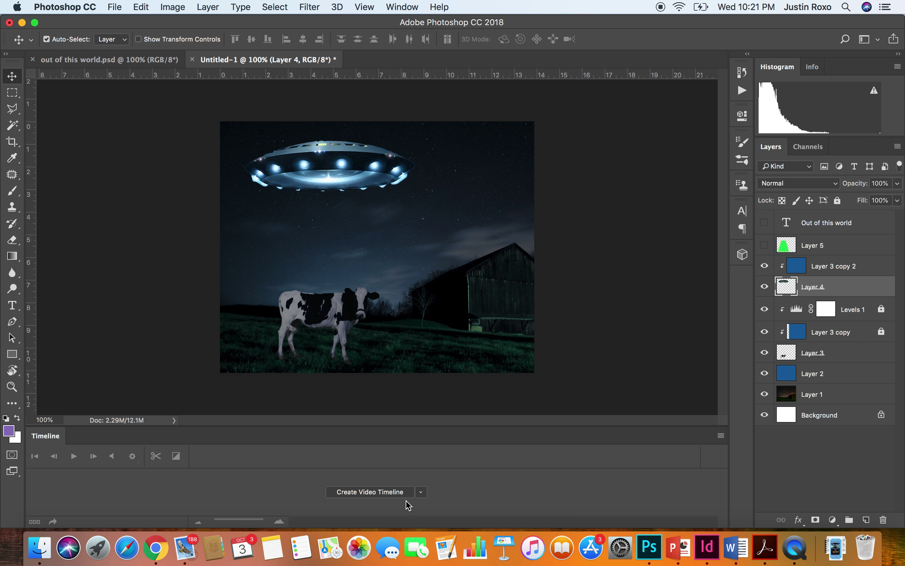
# Build a two-frame animation timeline by setting the first frame to no delay and duplicating it
pyautogui.click(389, 493)
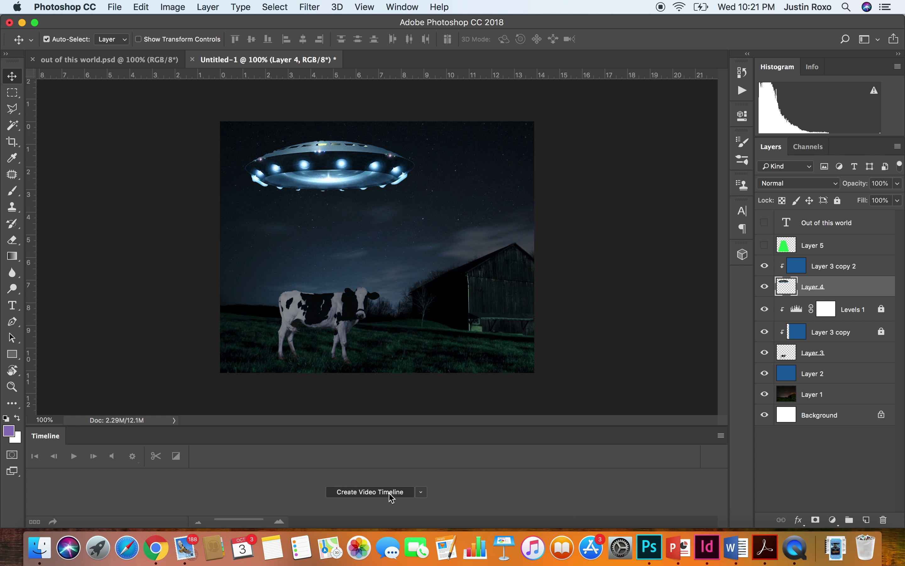
pyautogui.click(37, 522)
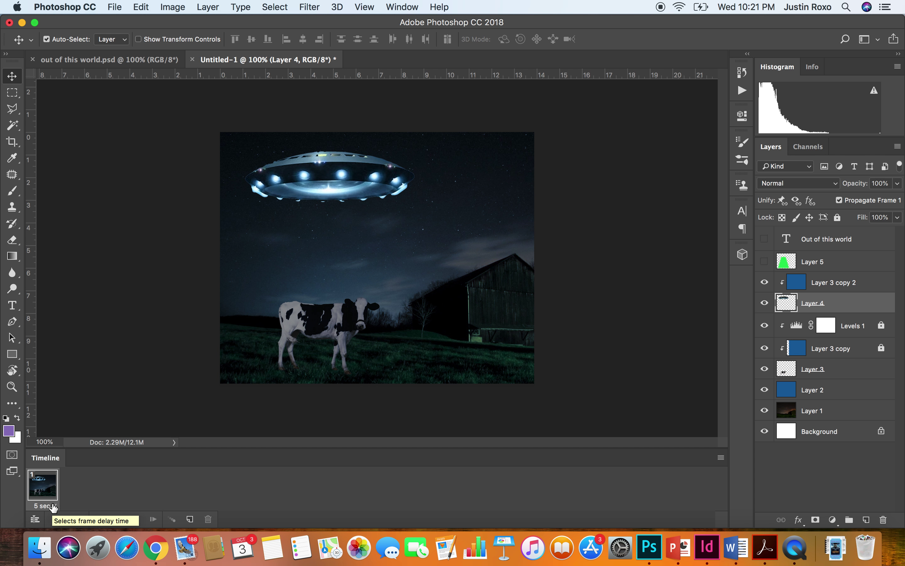
pyautogui.click(53, 507)
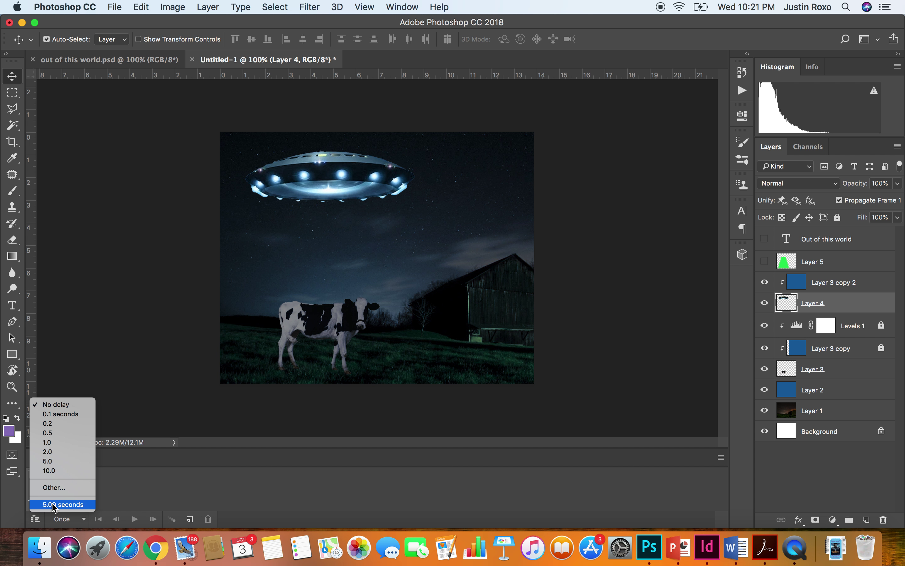
pyautogui.click(56, 404)
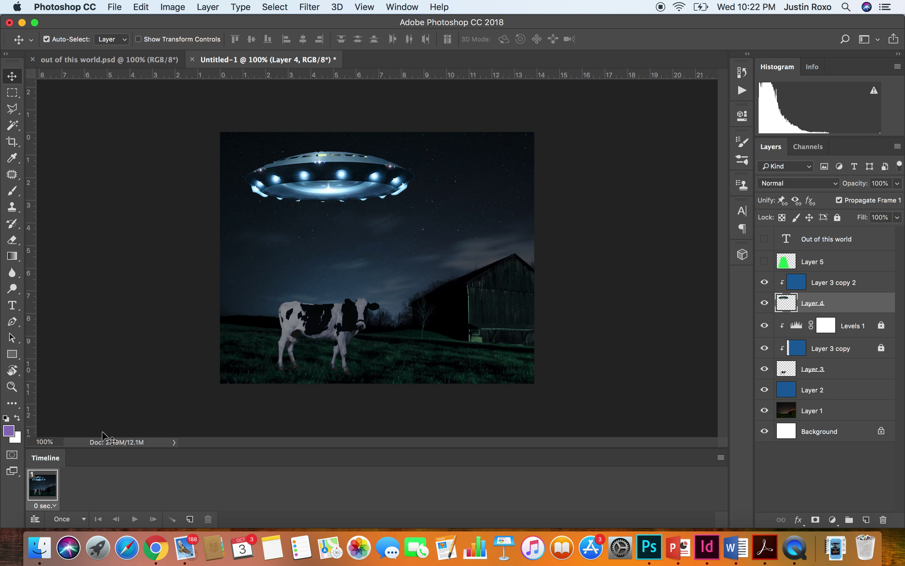
pyautogui.click(190, 519)
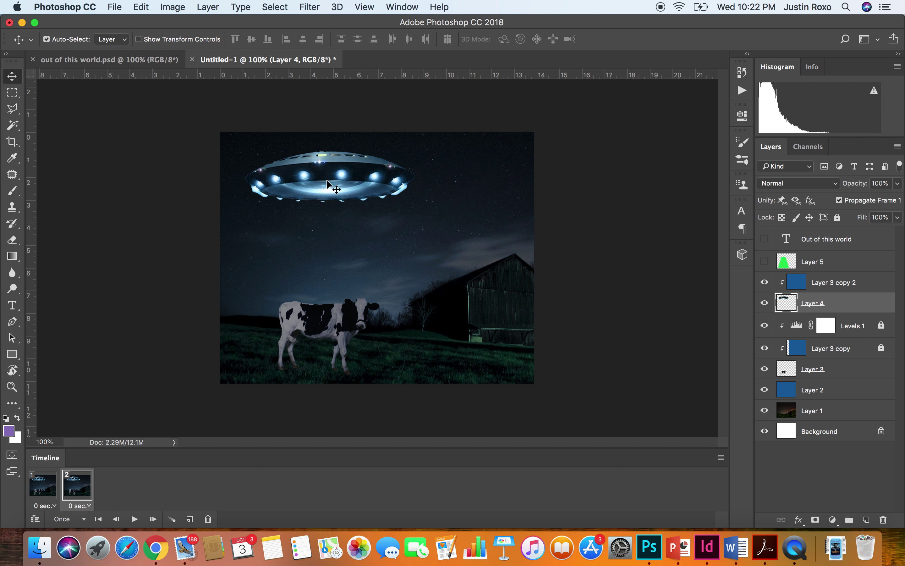
pyautogui.click(50, 496)
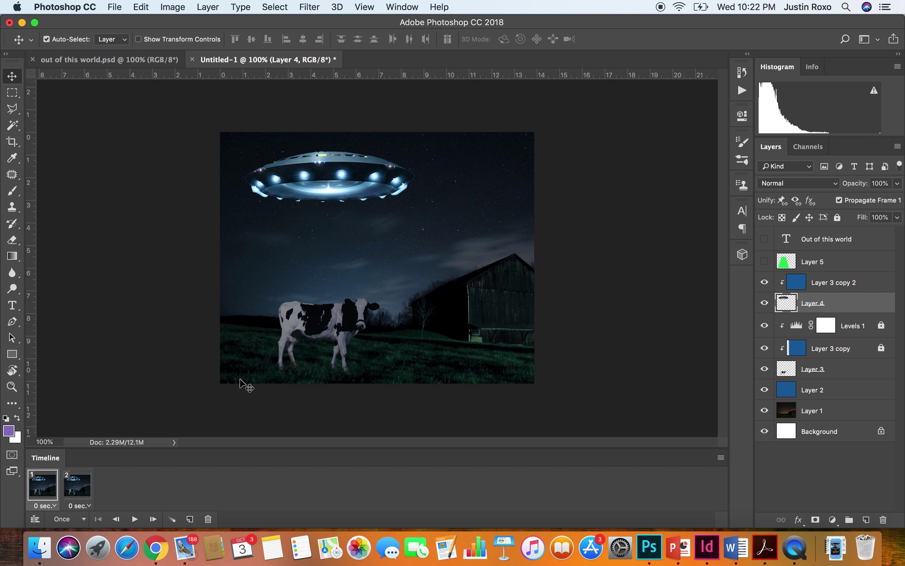
pyautogui.moveTo(362, 179)
pyautogui.mouseDown()
pyautogui.moveTo(320, 177)
pyautogui.moveTo(366, 187)
pyautogui.mouseUp()
pyautogui.press('super+z')
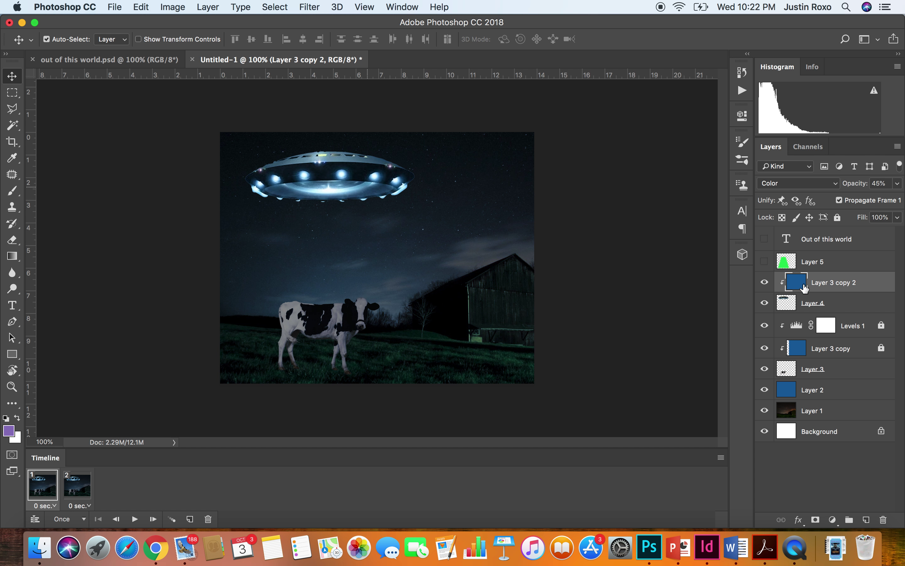
# Fully lock the Layer 3 copy 2 layer and make Layer 4 the active layer
pyautogui.click(788, 305)
pyautogui.click(844, 281)
pyautogui.click(838, 218)
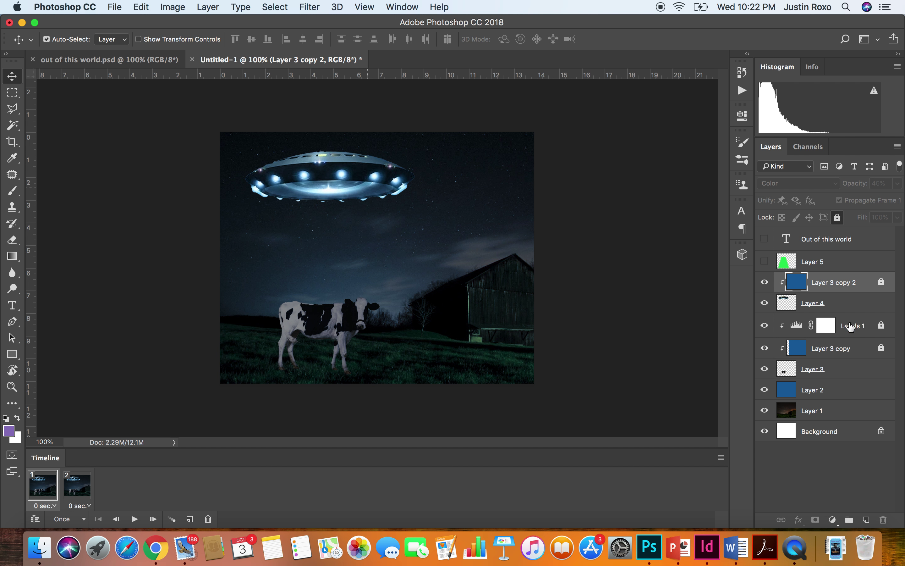
pyautogui.click(785, 303)
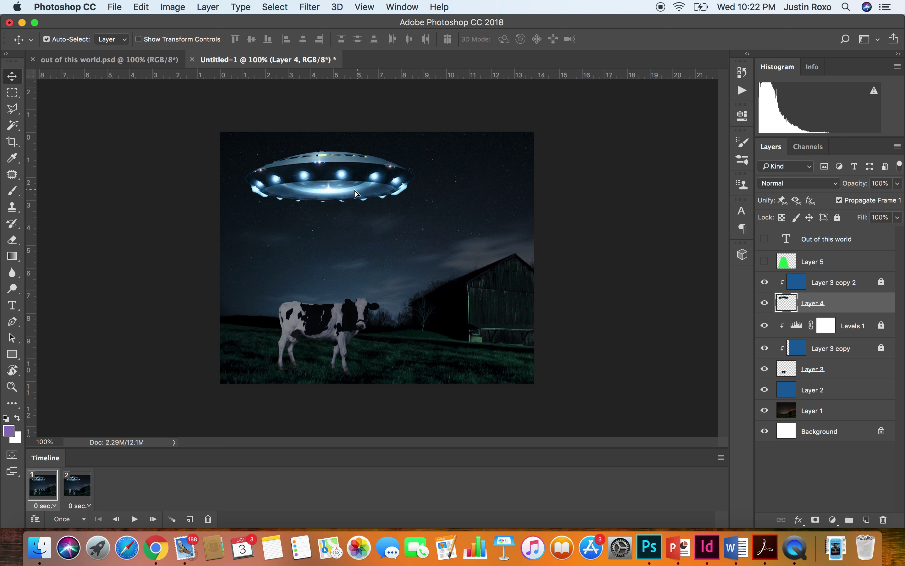
# Try to move the UFO beyond the canvas's left edge while working on frame 1
pyautogui.moveTo(358, 206); pyautogui.dragTo(171, 209)
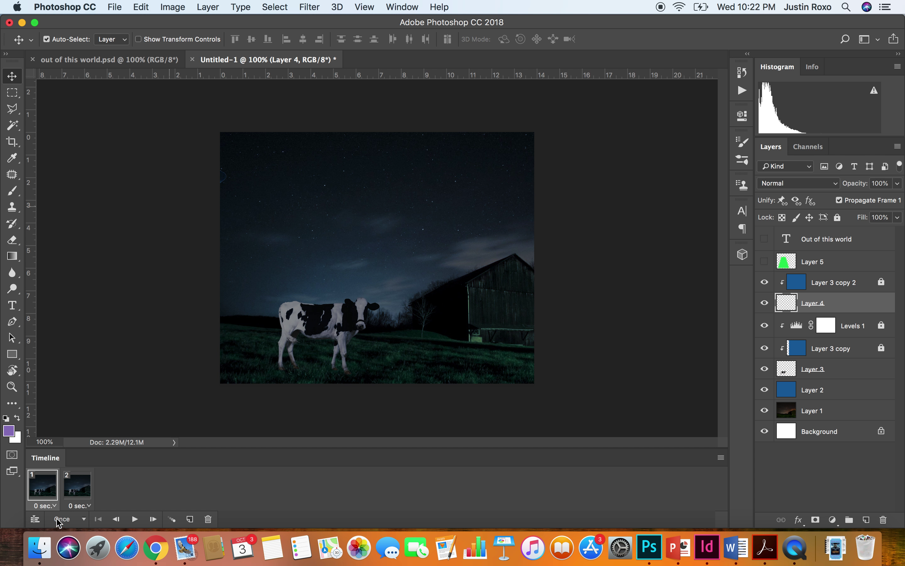
pyautogui.click(77, 473)
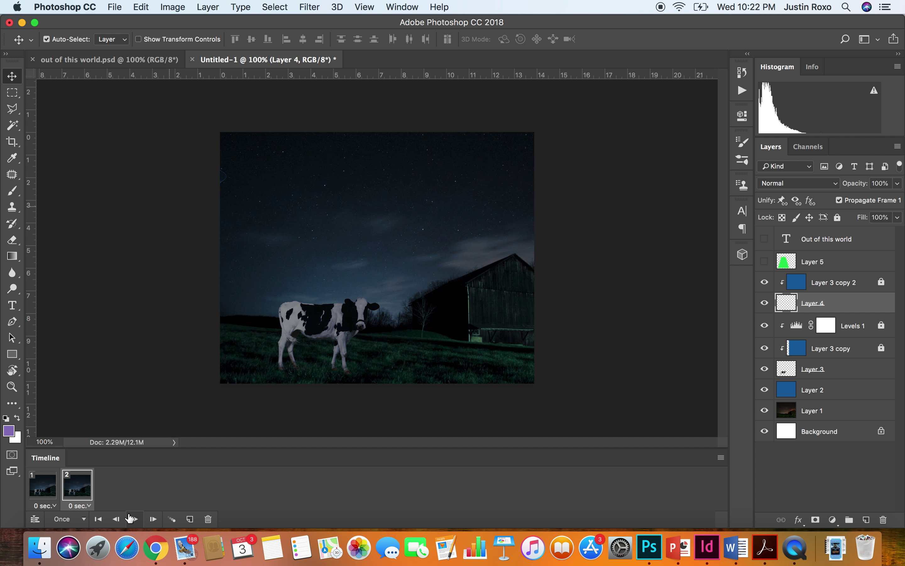
pyautogui.press('super')
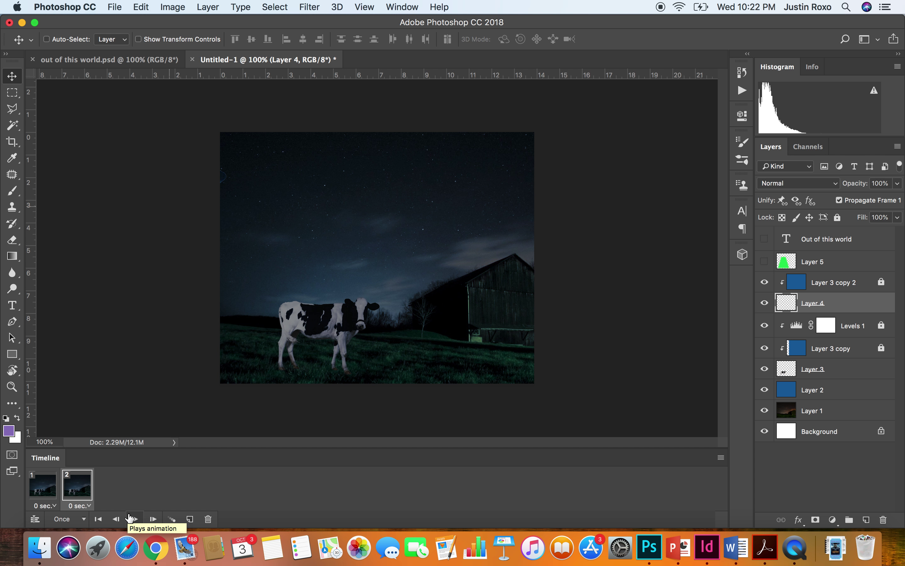
pyautogui.click(130, 518)
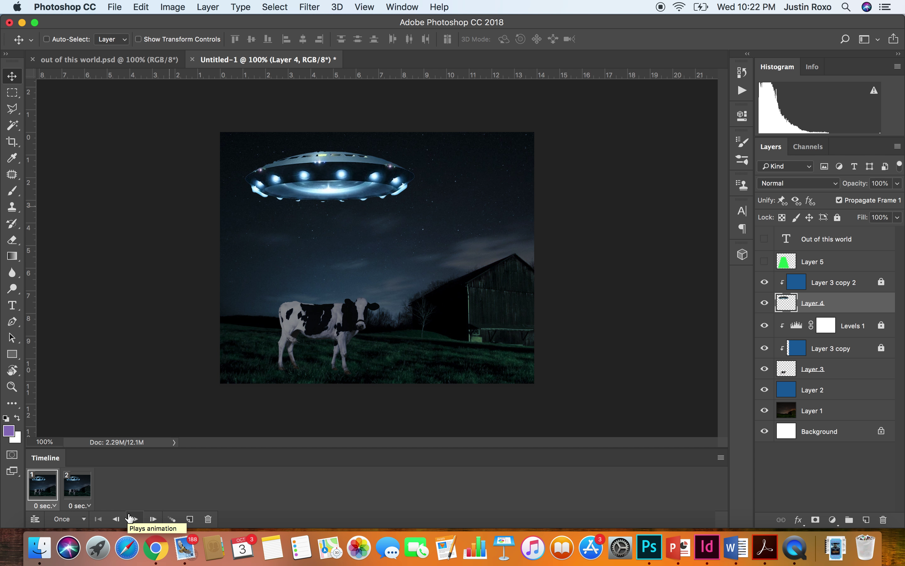
# Move the UFO off the canvas's left edge in frame 2, and reorder that frame to come first in the animation
pyautogui.click(77, 487)
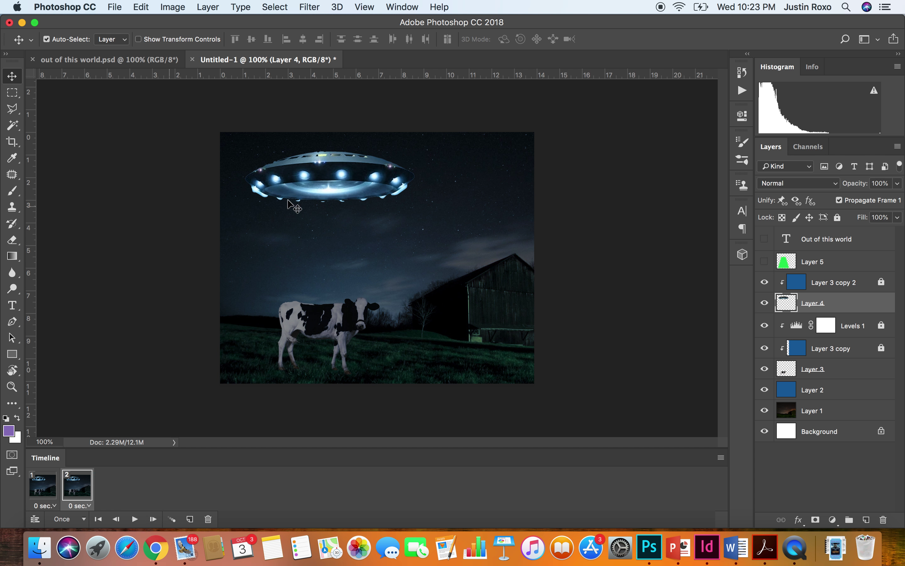
pyautogui.moveTo(325, 177); pyautogui.dragTo(140, 197)
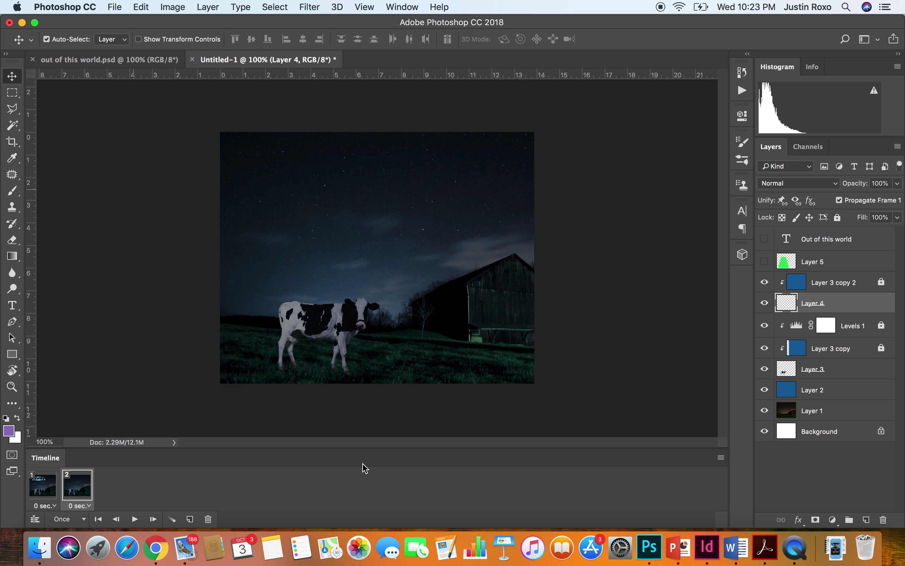
pyautogui.moveTo(81, 491); pyautogui.dragTo(33, 486)
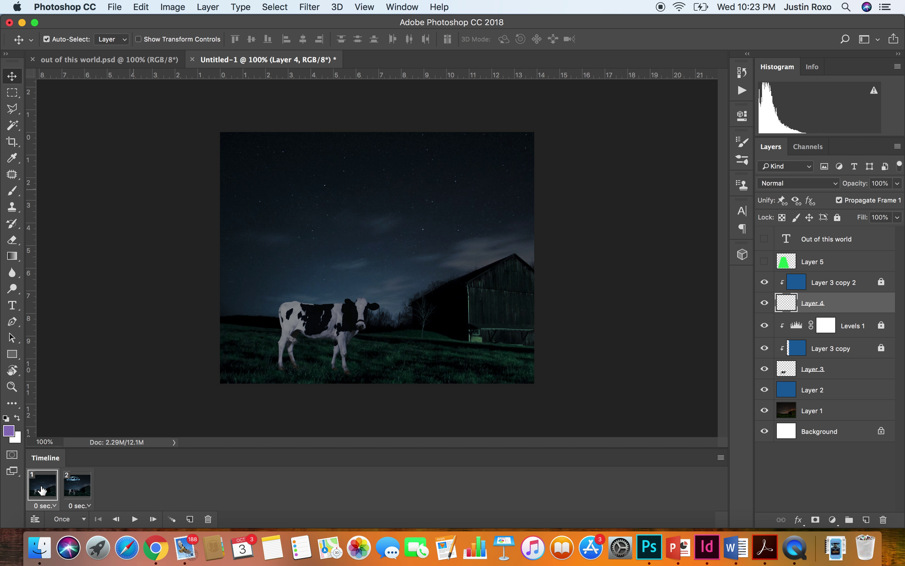
pyautogui.click(67, 492)
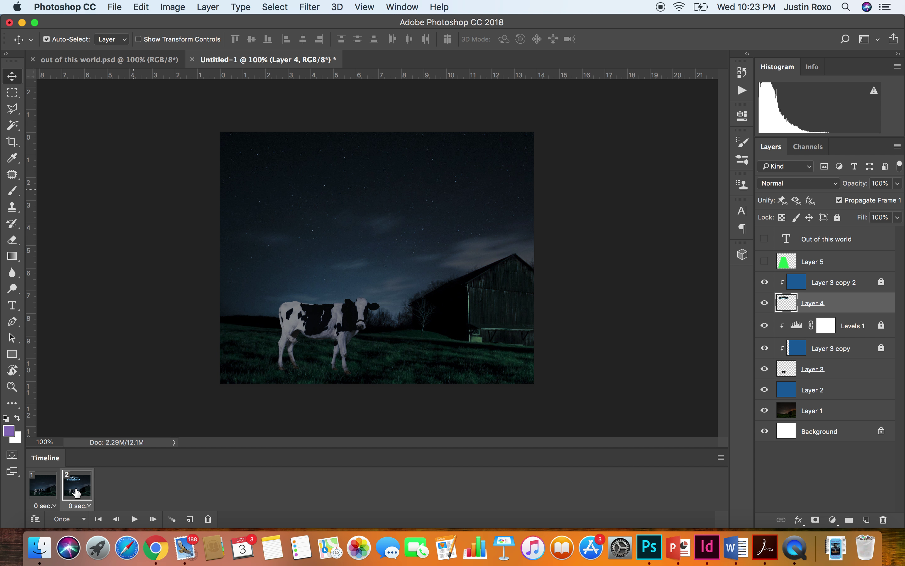
pyautogui.click(46, 492)
pyautogui.click(68, 495)
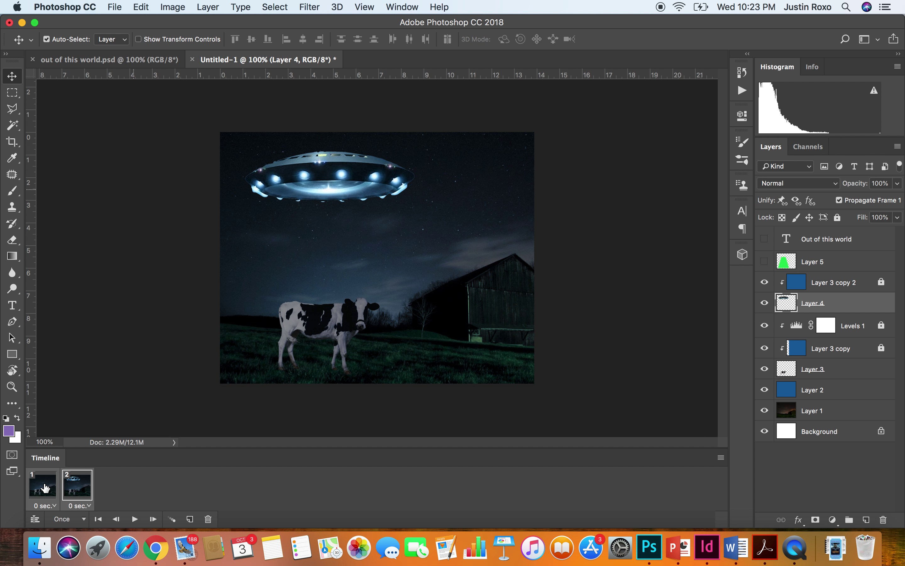
# Tween the two frames with 10 added frames, covering all layers and the position, opacity and effects parameters
pyautogui.click(172, 520)
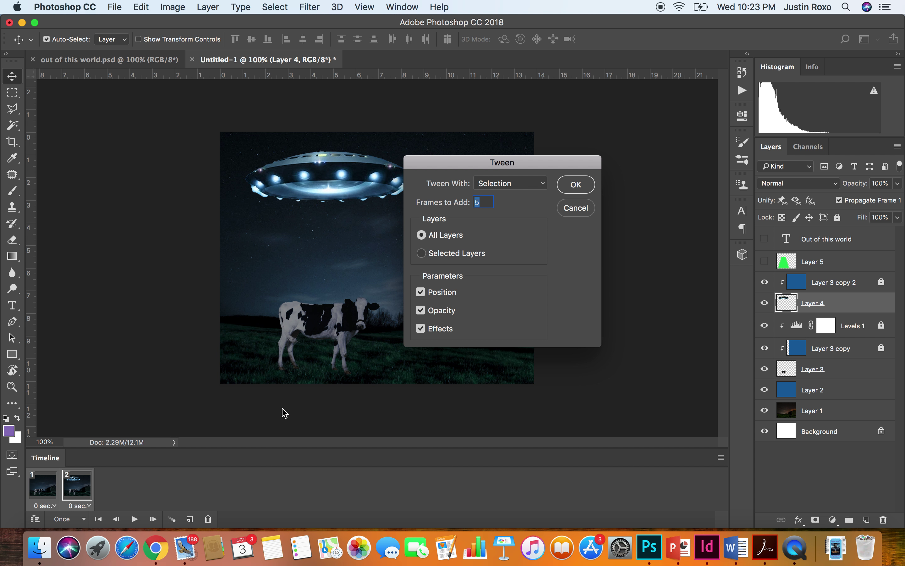
pyautogui.write('10')
pyautogui.click(591, 188)
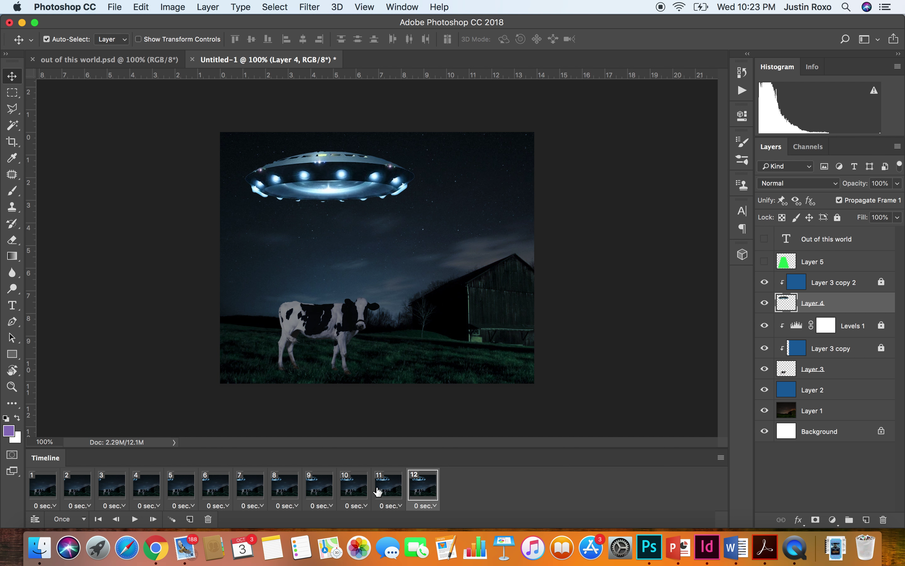
# Set the animation to loop Forever from the first frame and preview its playback
pyautogui.click(33, 505)
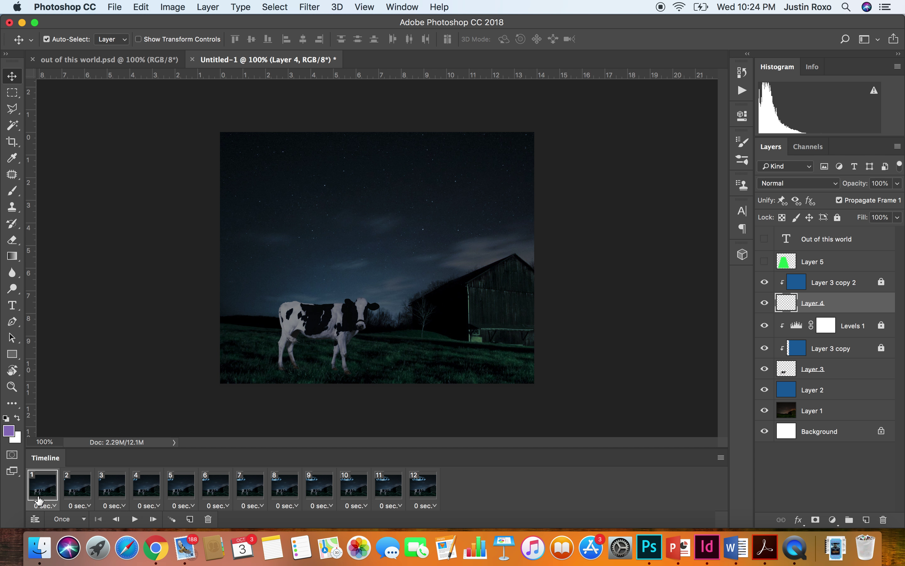
pyautogui.click(84, 520)
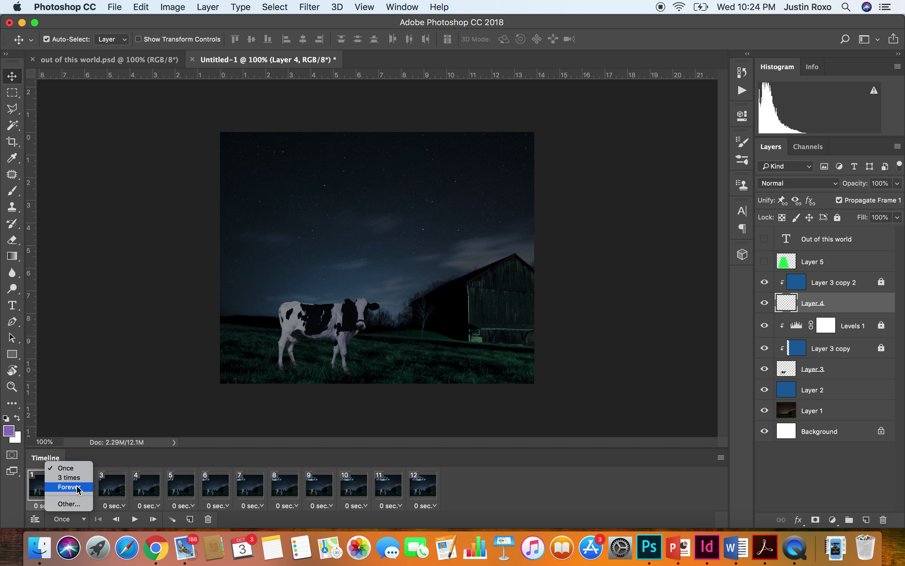
pyautogui.click(79, 487)
pyautogui.click(134, 524)
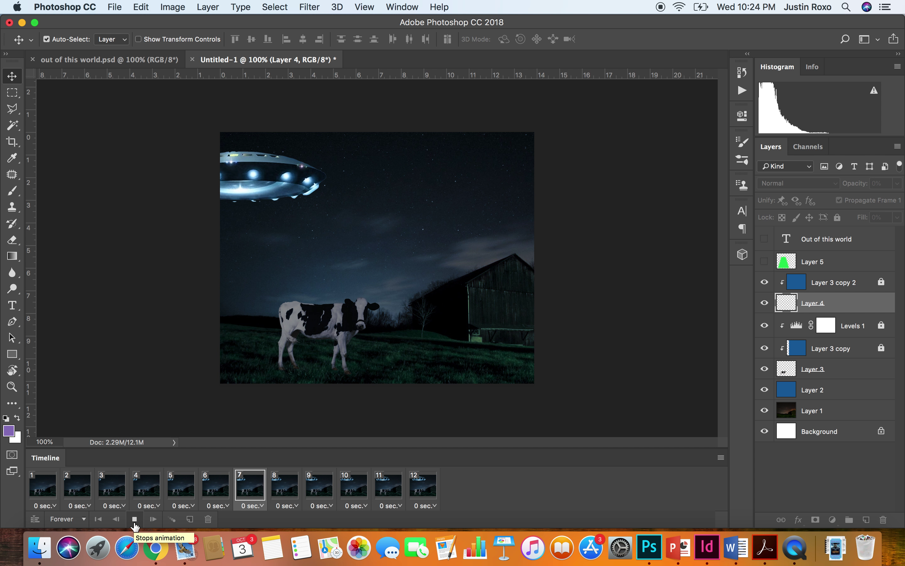
pyautogui.click(134, 520)
# Duplicate frame 12 as a new last frame and show the green beam on Layer 5 in it
pyautogui.click(427, 490)
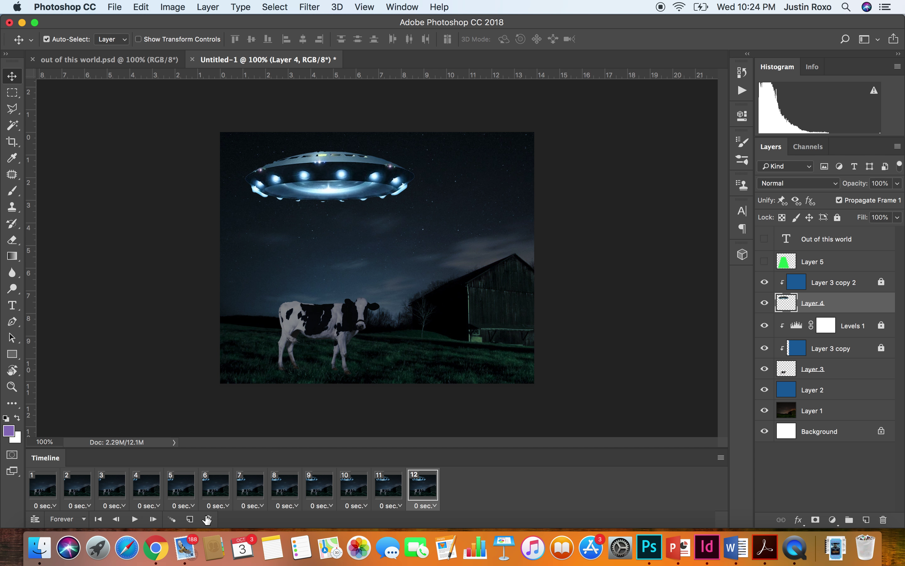
pyautogui.click(190, 520)
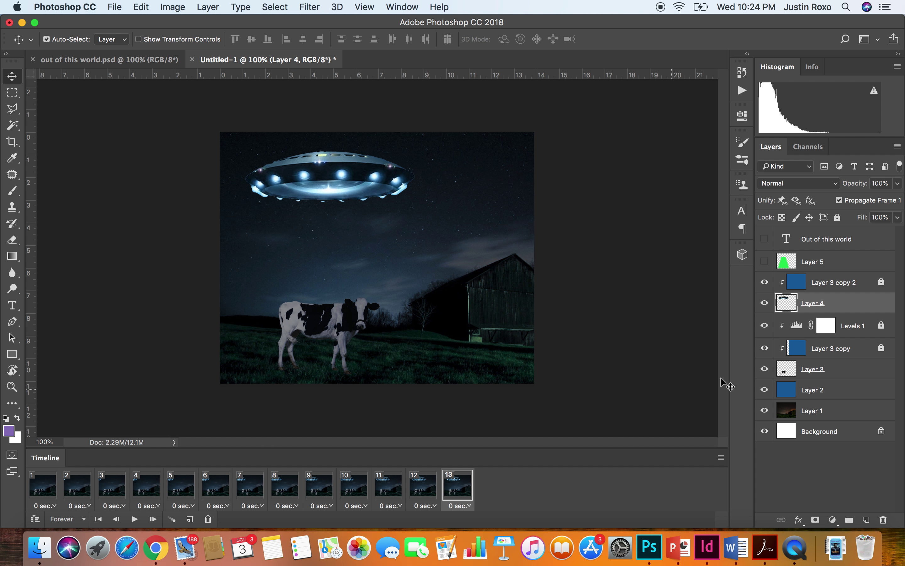
pyautogui.click(765, 262)
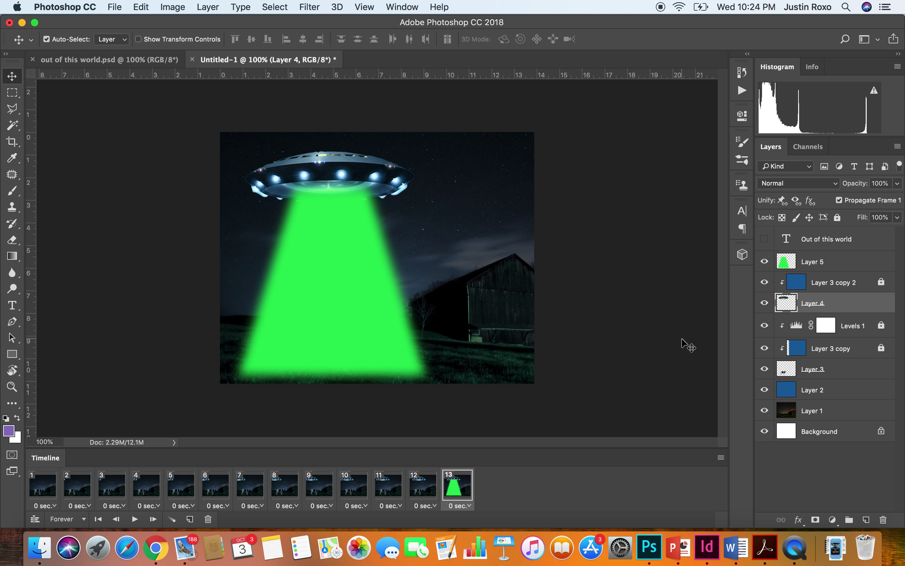
pyautogui.click(834, 182)
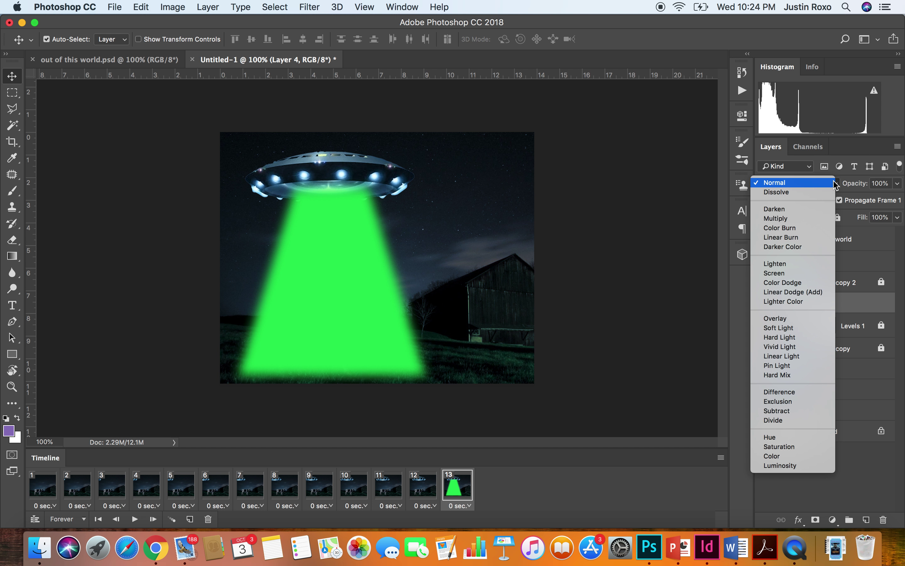
pyautogui.click(796, 318)
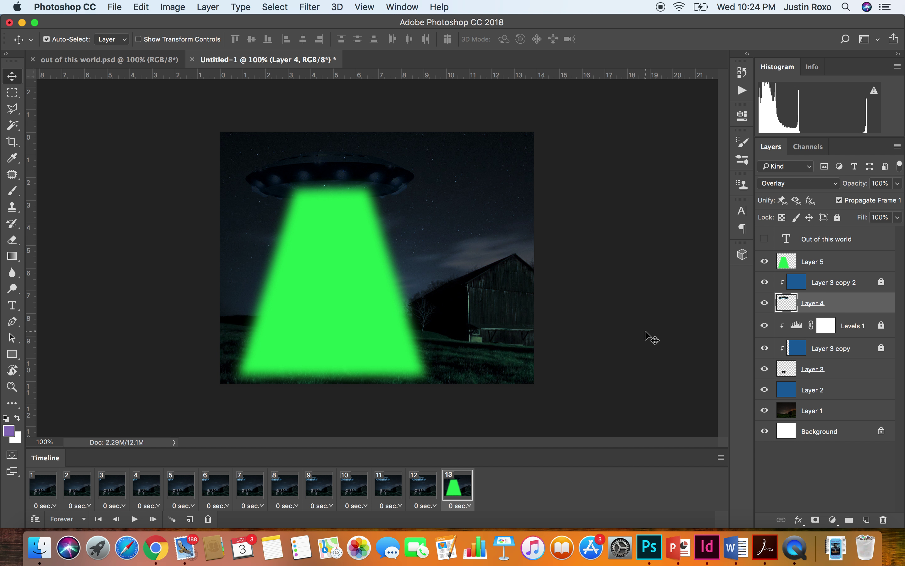
pyautogui.press('super+z')
# Set the blending mode of Layer 5, the green beam, to Overlay
pyautogui.click(865, 267)
pyautogui.click(797, 183)
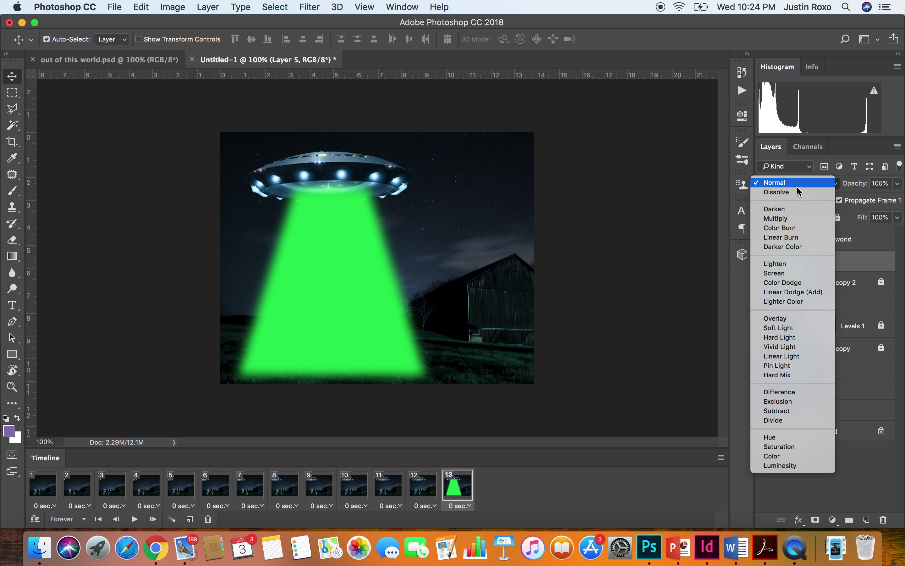
pyautogui.click(789, 317)
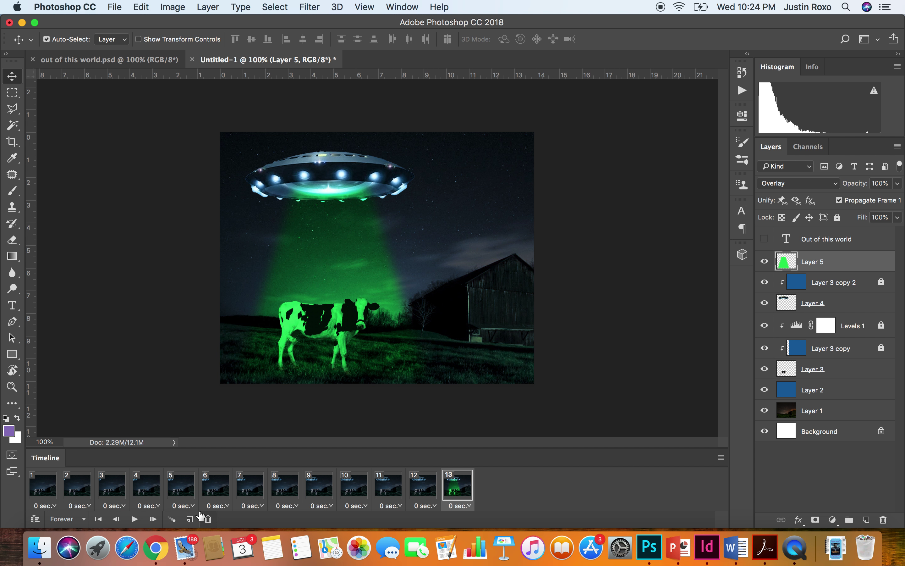
# Duplicate frame 13, and set the opacity of Layer 5 to 0% in the original frame 13
pyautogui.click(189, 518)
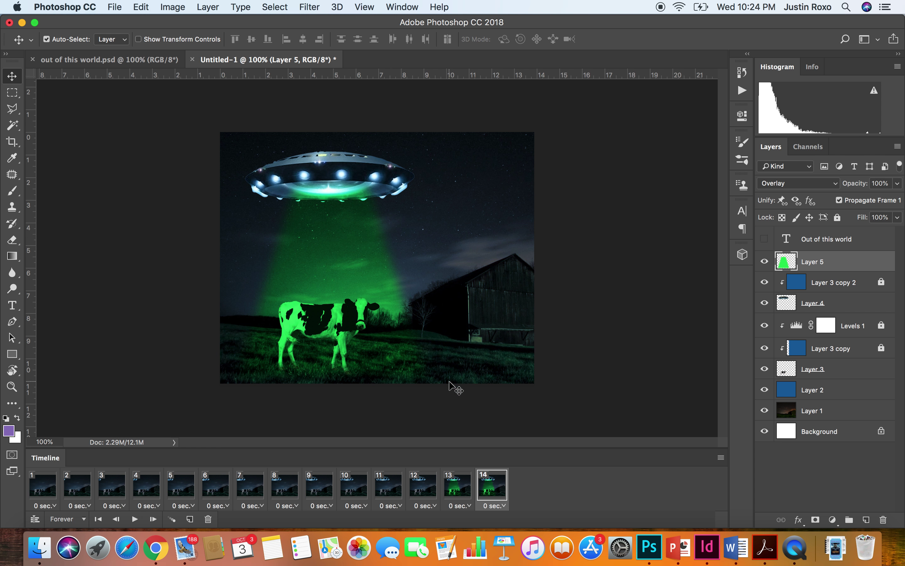
pyautogui.click(457, 489)
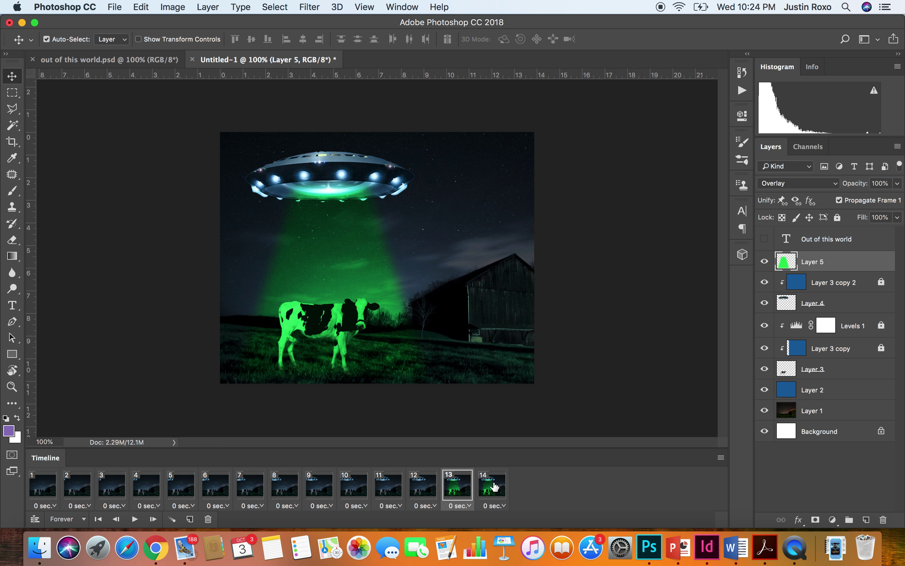
pyautogui.click(897, 183)
pyautogui.moveTo(896, 198); pyautogui.dragTo(781, 203)
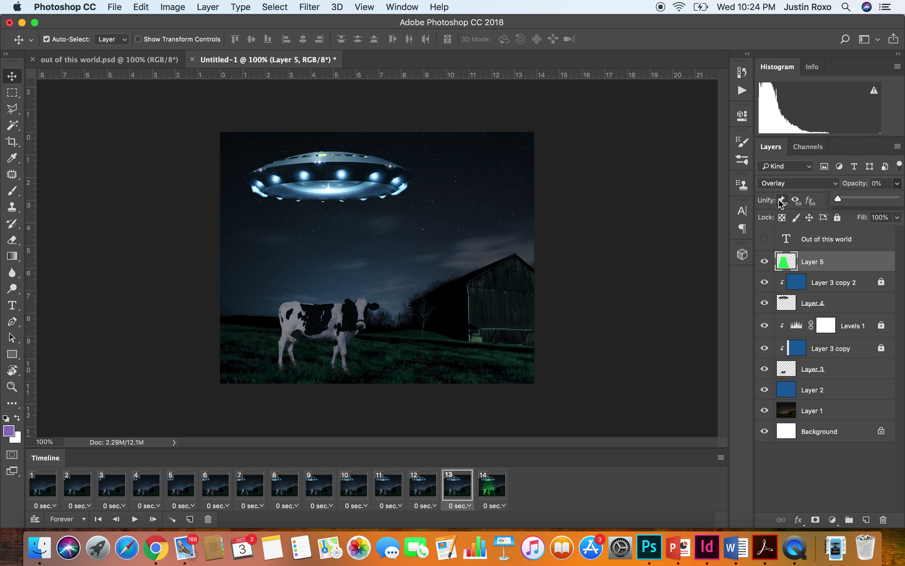
# Tween frames 13 and 14 with 10 added frames across all layers, and preview the beam's fade-in
pyautogui.click(489, 497)
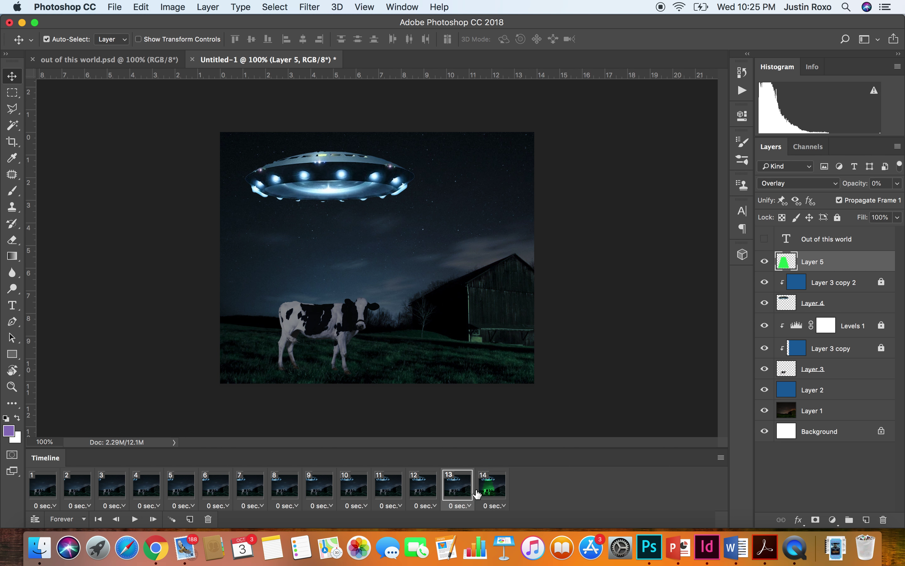
pyautogui.click(498, 486)
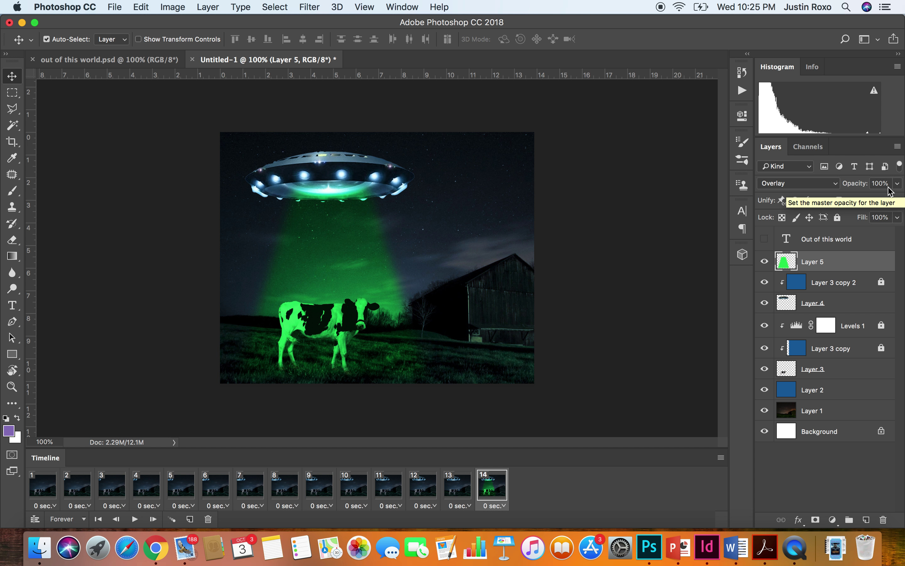
pyautogui.keyDown('shift'); pyautogui.click(466, 490); pyautogui.keyUp('shift')
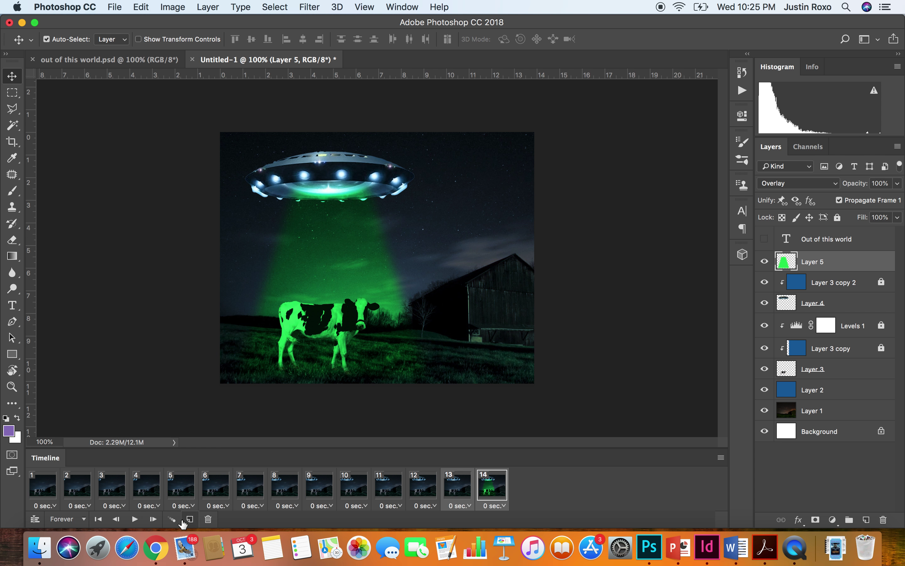
pyautogui.click(172, 520)
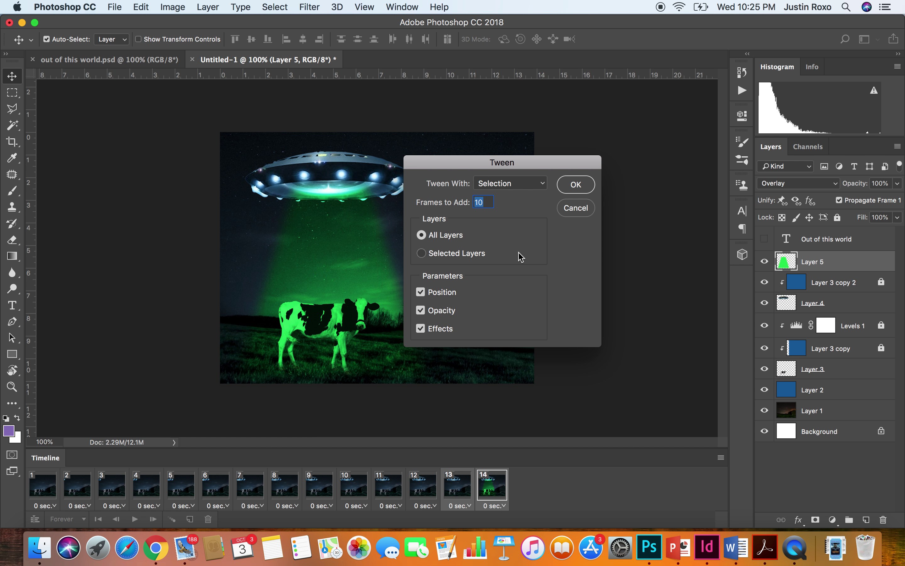
pyautogui.click(590, 190)
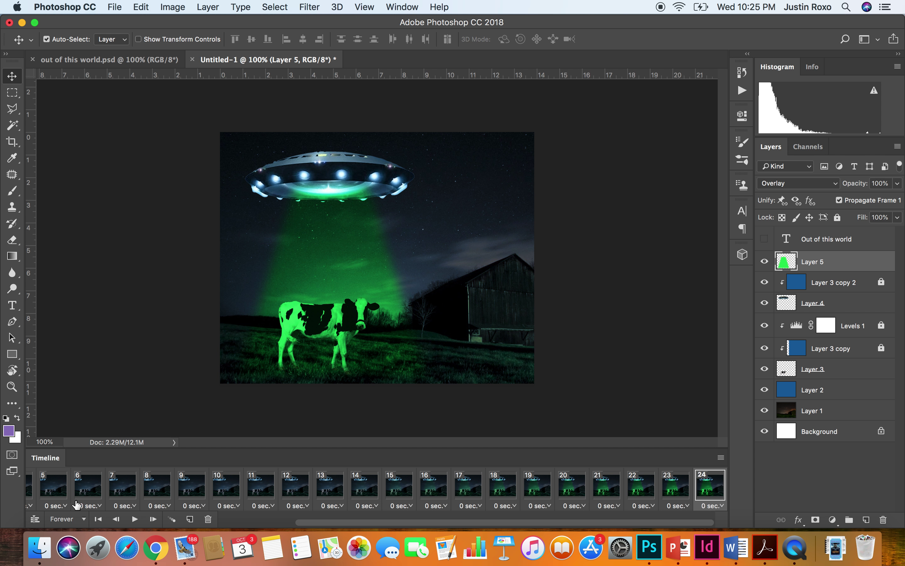
pyautogui.click(135, 520)
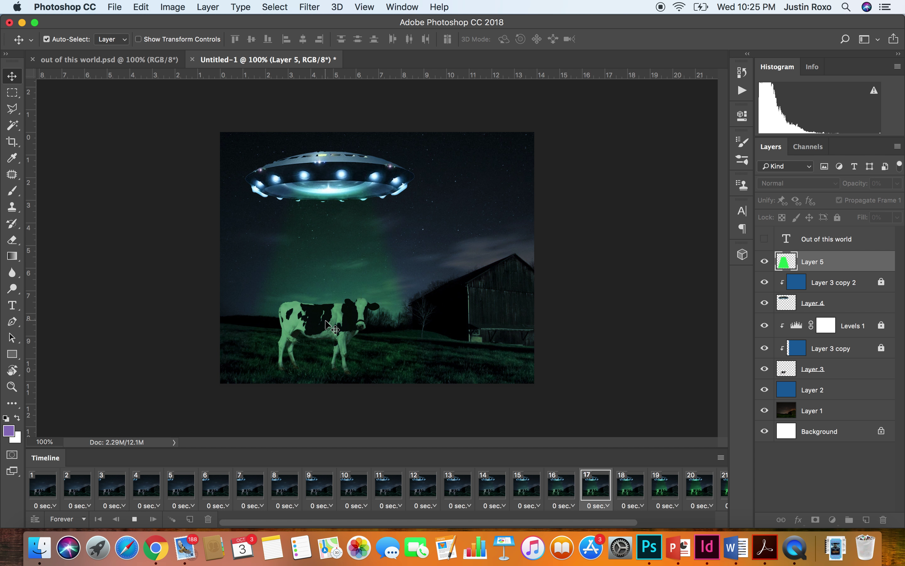
pyautogui.press('space')
# Set the delay of frame 13 to 1.0 second
pyautogui.click(370, 481)
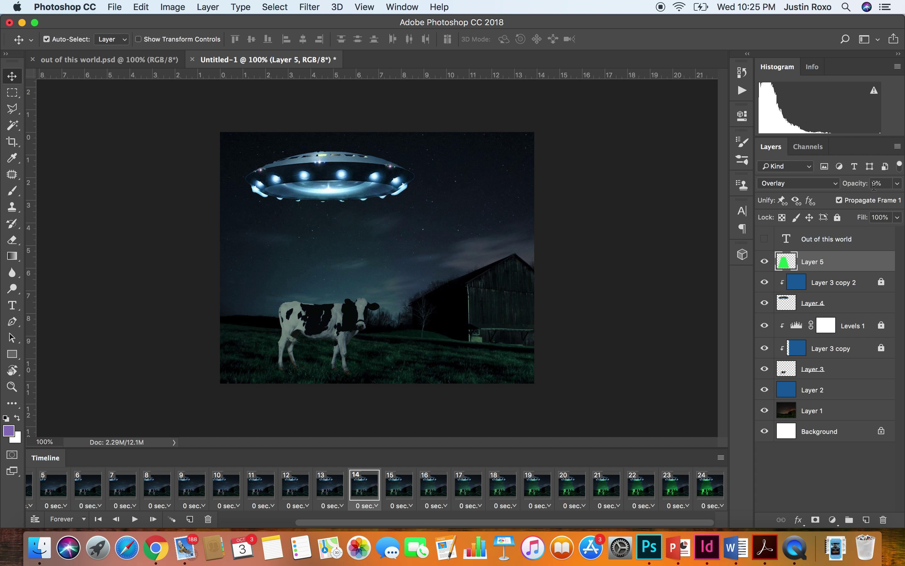
pyautogui.click(326, 493)
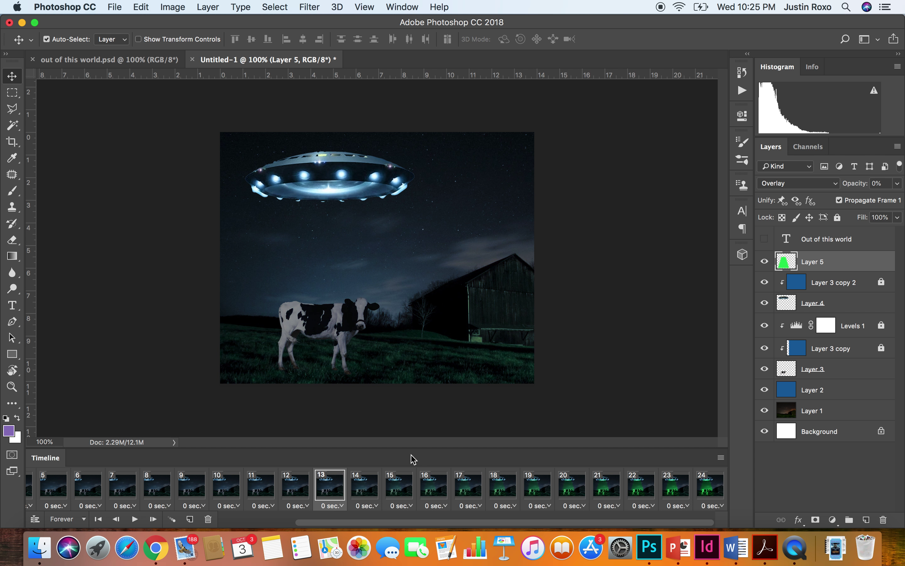
pyautogui.click(342, 506)
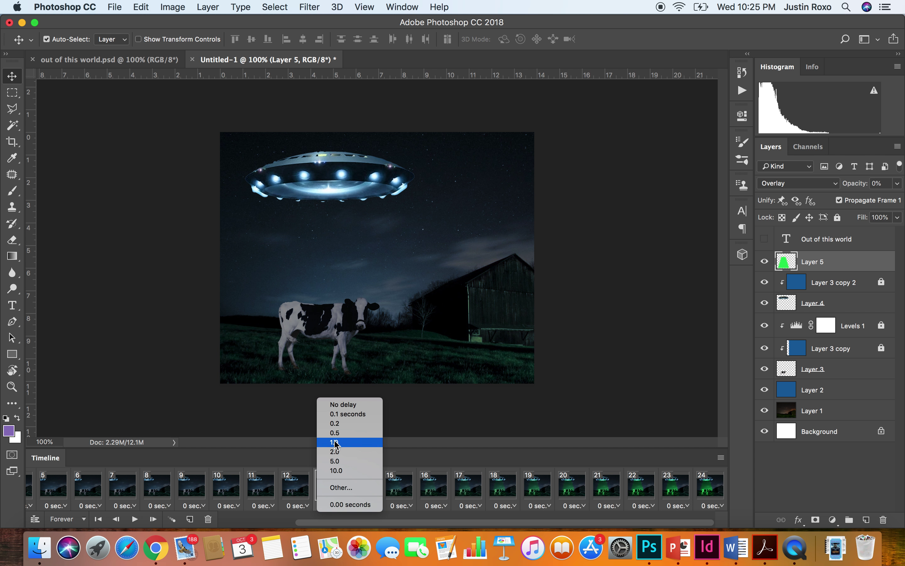
pyautogui.click(337, 443)
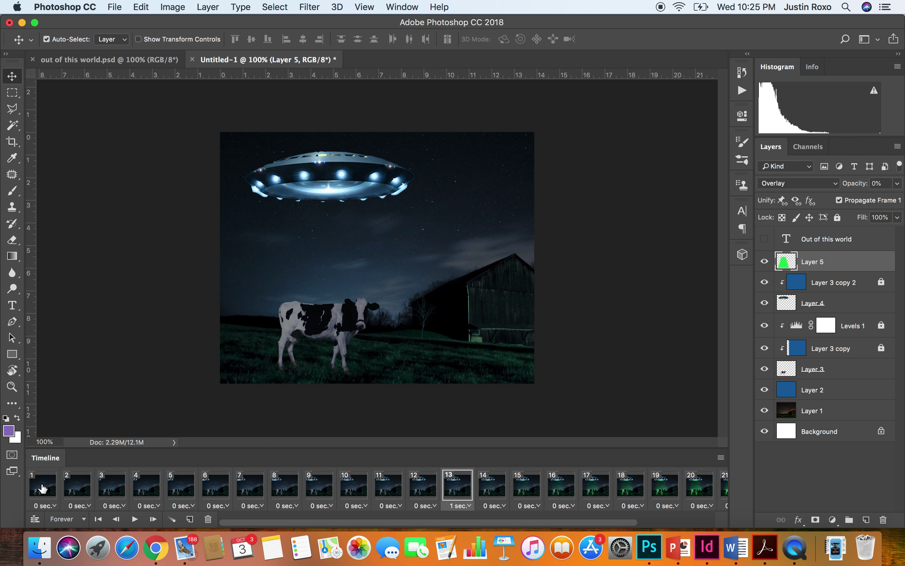
# Preview the animation from the first frame to check the pause before the beam fades in
pyautogui.click(56, 496)
pyautogui.click(137, 519)
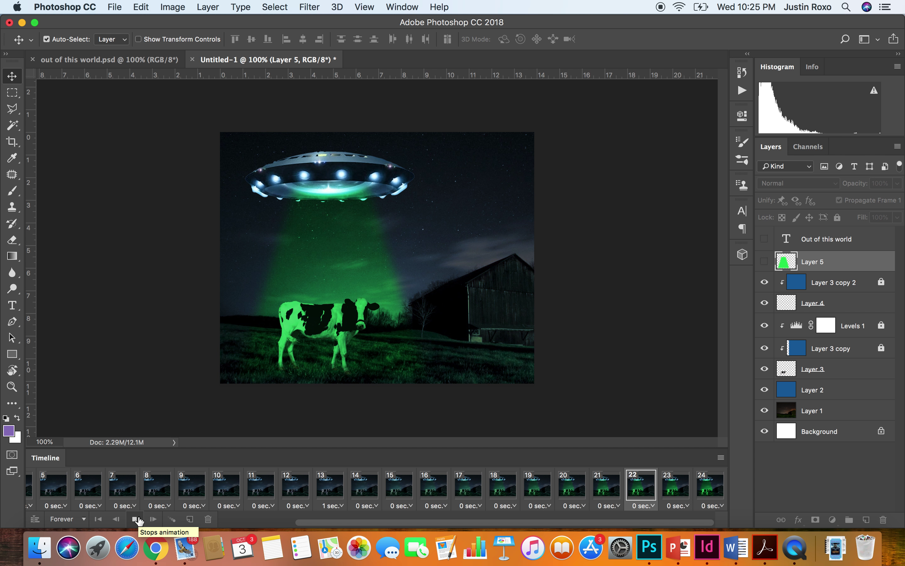
pyautogui.click(137, 518)
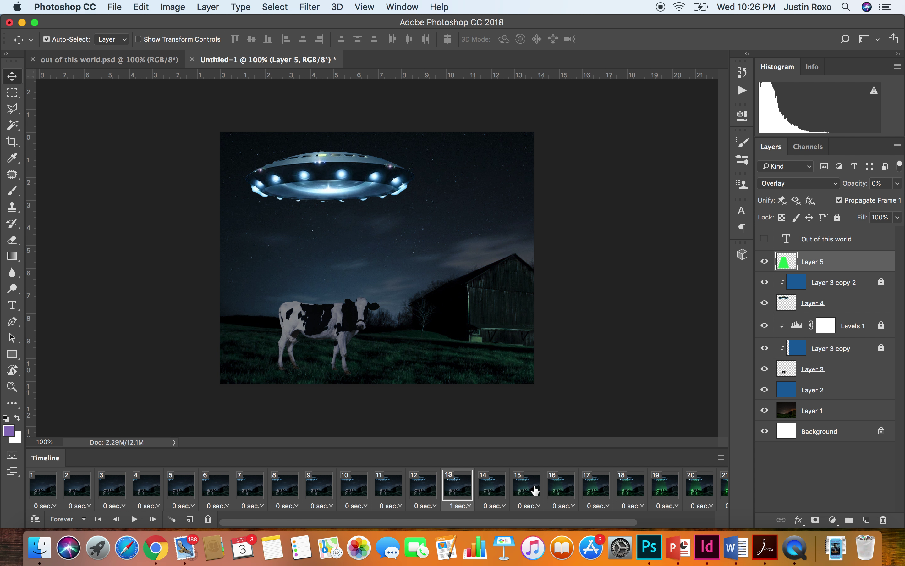
# Duplicate frame 24 as a new last frame and lock Layer 5, the green beam
pyautogui.hscroll(5, 535, 490)
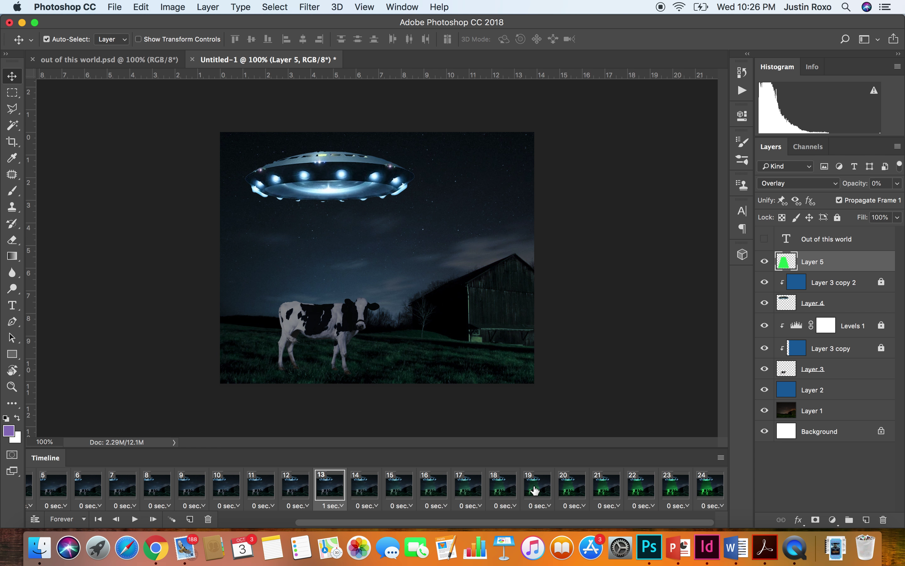
pyautogui.click(711, 485)
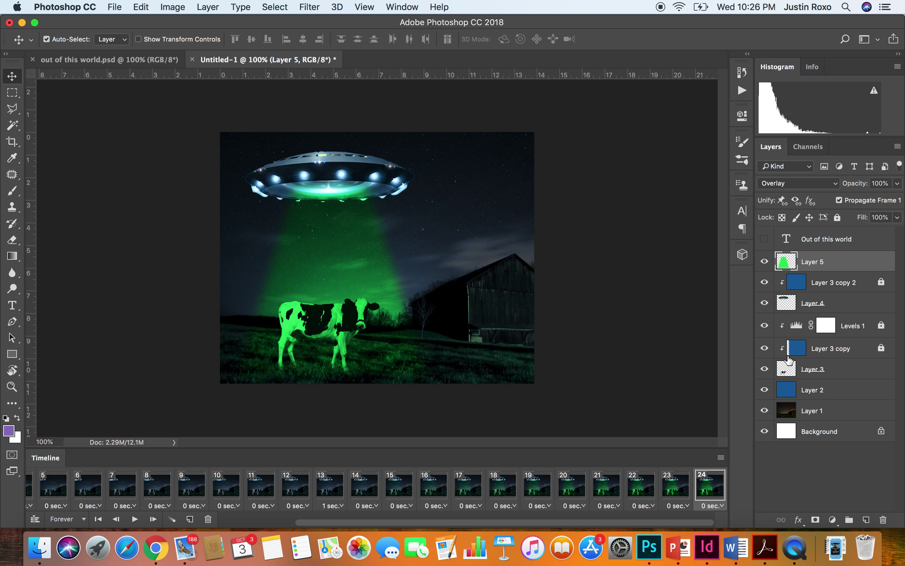
pyautogui.click(795, 373)
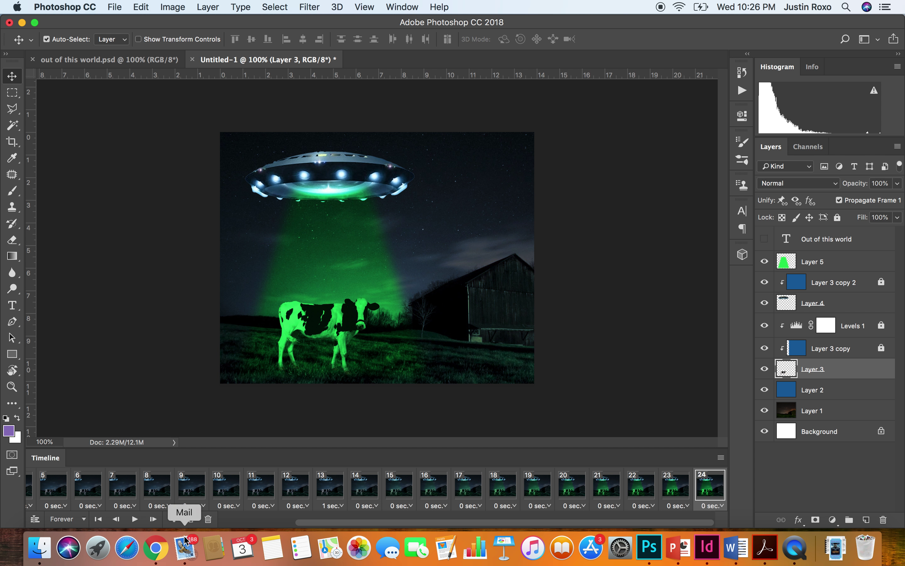
pyautogui.click(190, 519)
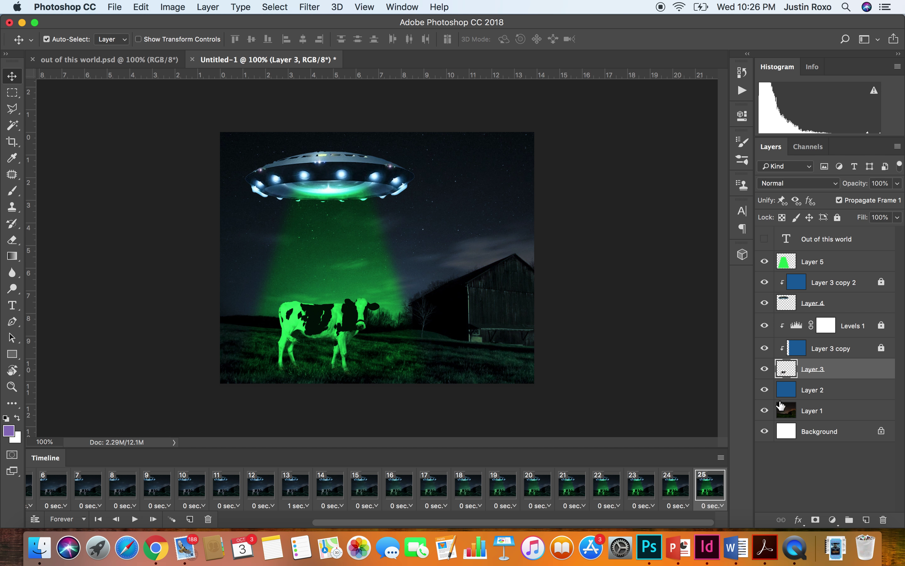
pyautogui.click(858, 265)
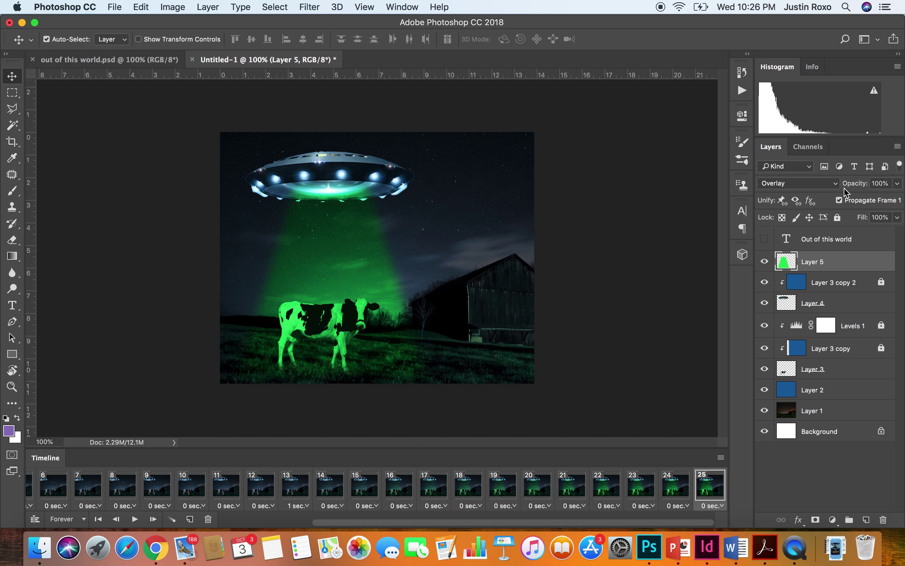
pyautogui.click(837, 218)
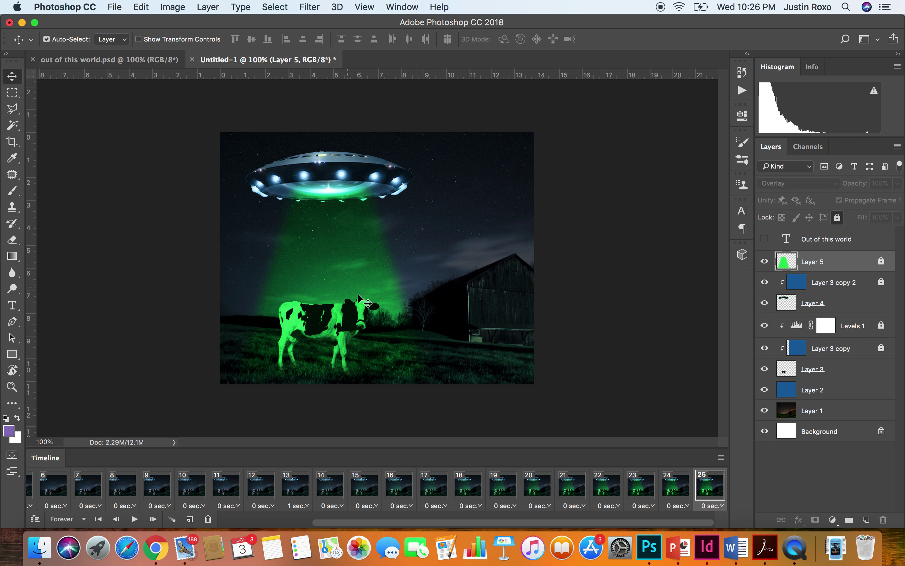
# In frame 25, move the cow on Layer 3 up to just beneath the UFO and set its opacity to 0%
pyautogui.click(787, 370)
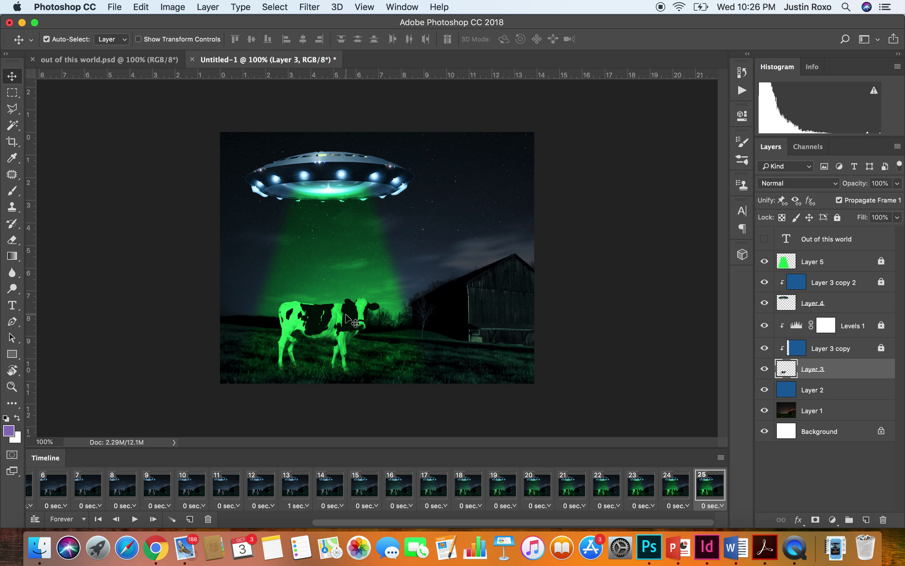
pyautogui.moveTo(347, 314); pyautogui.dragTo(343, 209)
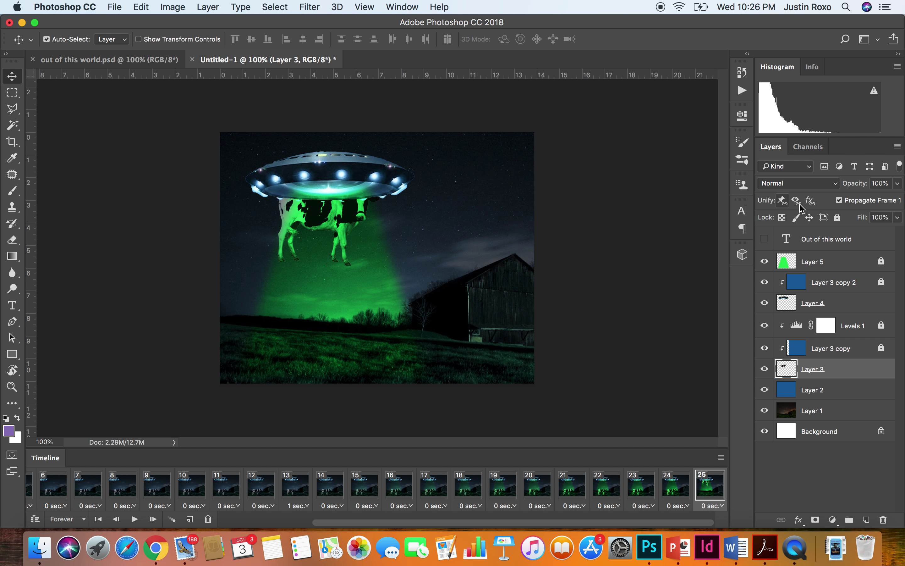
pyautogui.click(897, 183)
pyautogui.moveTo(895, 205); pyautogui.dragTo(801, 207)
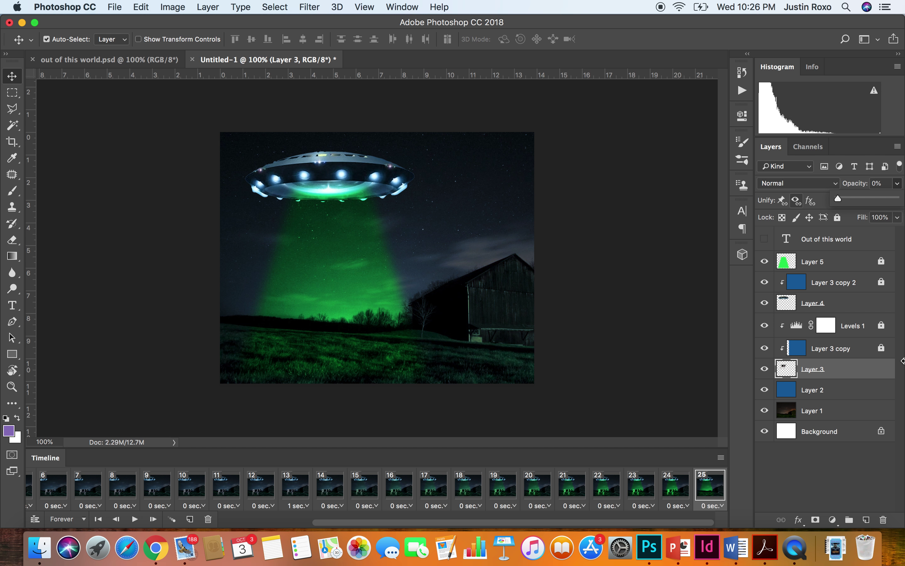
# Try tweening frames 24 and 25 with 8 added frames across all layers
pyautogui.click(675, 487)
pyautogui.click(677, 488)
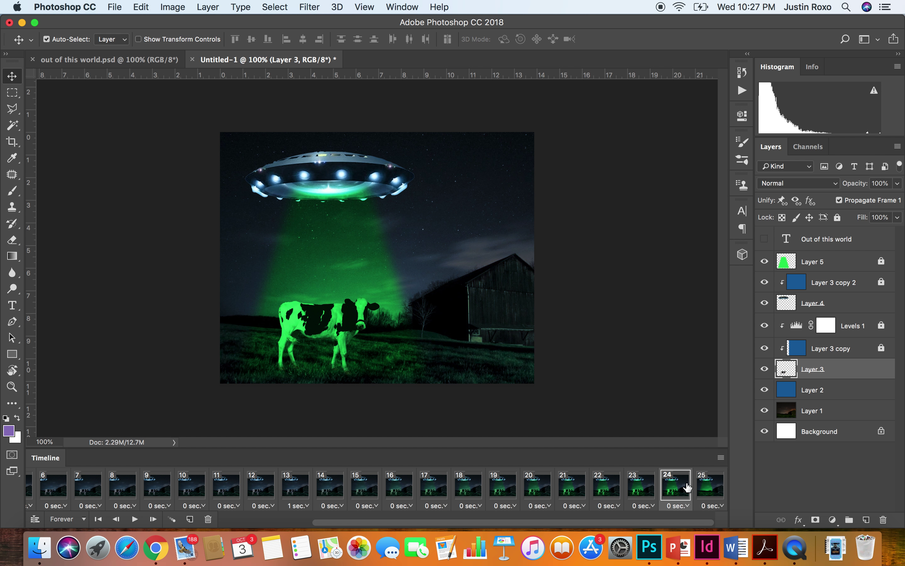
pyautogui.click(704, 486)
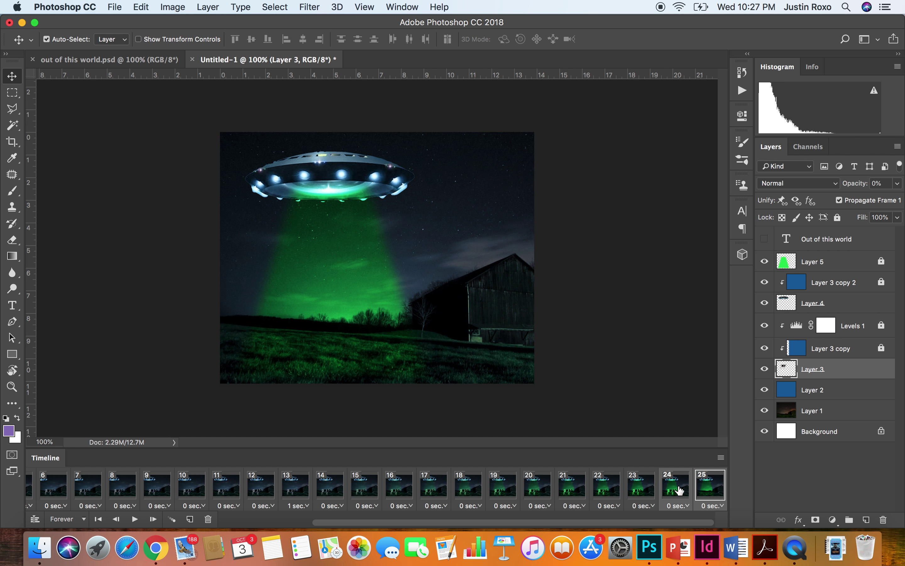
pyautogui.click(173, 519)
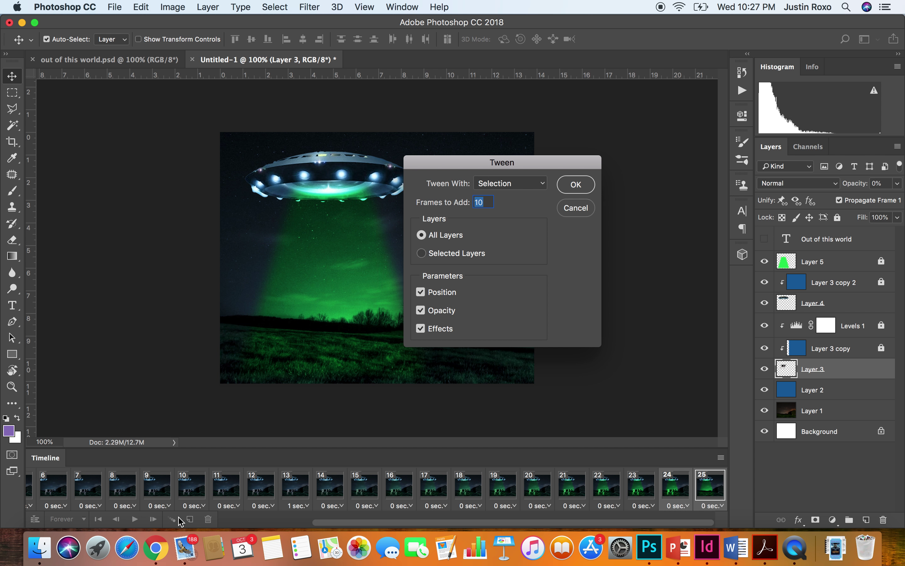
pyautogui.write('8')
pyautogui.click(578, 185)
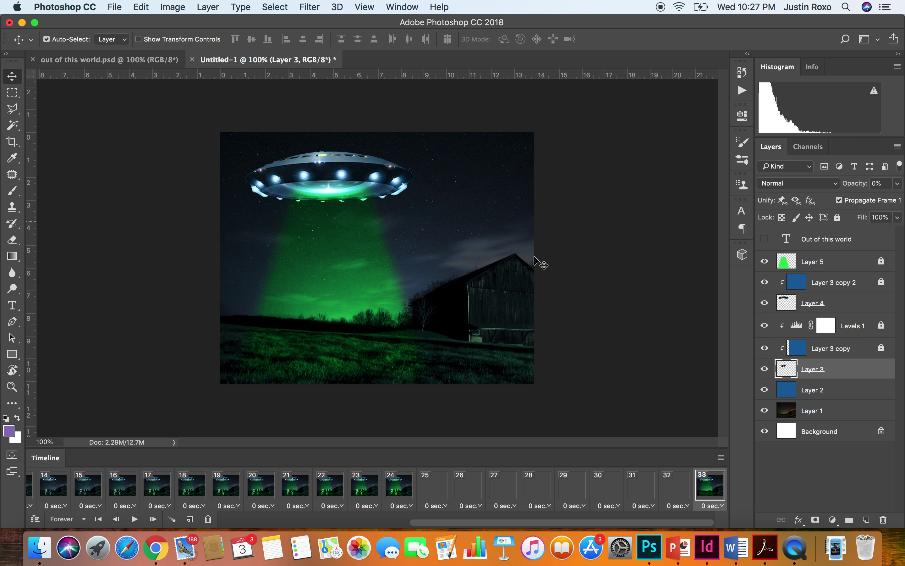
# Play the animation from the first frame to preview the cow's rise into the UFO
pyautogui.click(53, 486)
pyautogui.hscroll(-6, 53, 491)
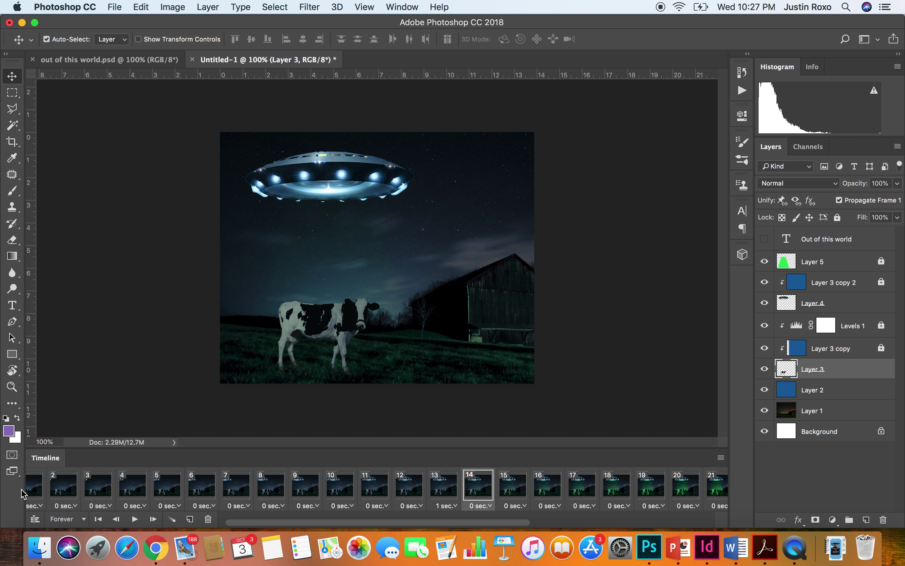
pyautogui.click(32, 490)
pyautogui.click(134, 519)
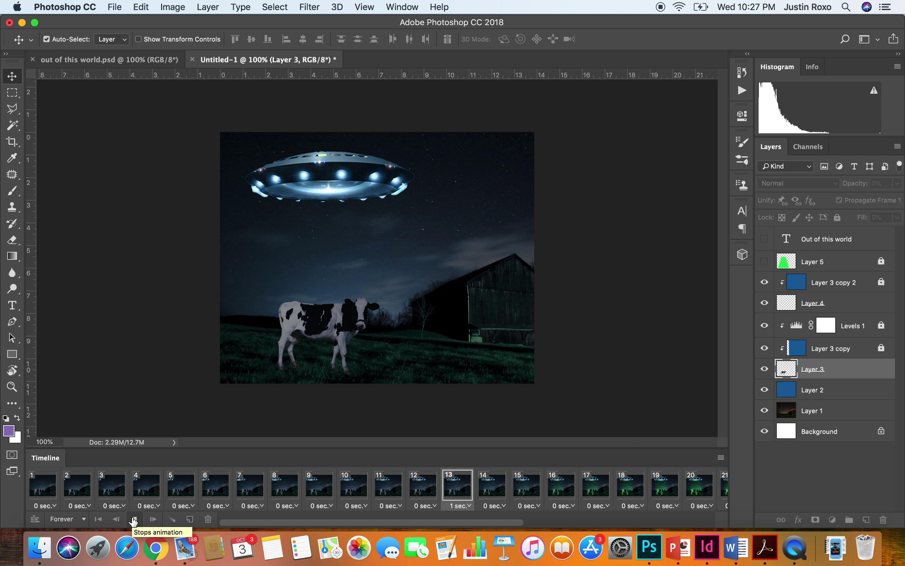
pyautogui.click(135, 519)
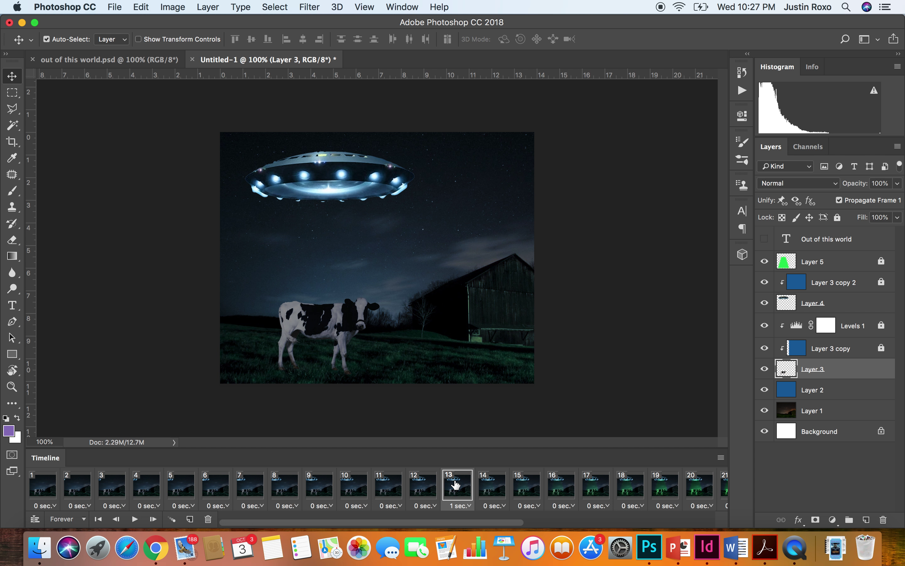
# Inspect the last two frames of the animation and undo the 8-frame tween
pyautogui.hscroll(10, 456, 484)
pyautogui.hscroll(-1, 456, 485)
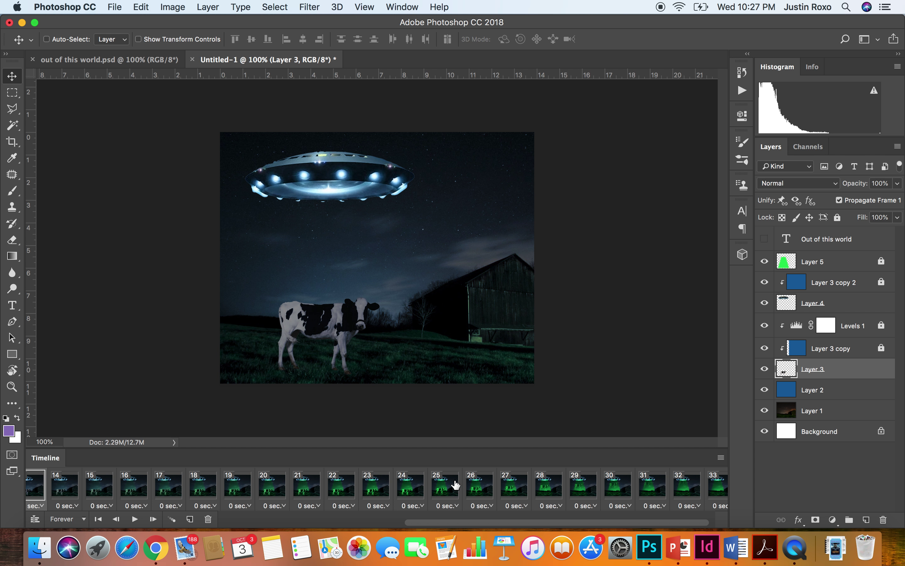
pyautogui.click(724, 499)
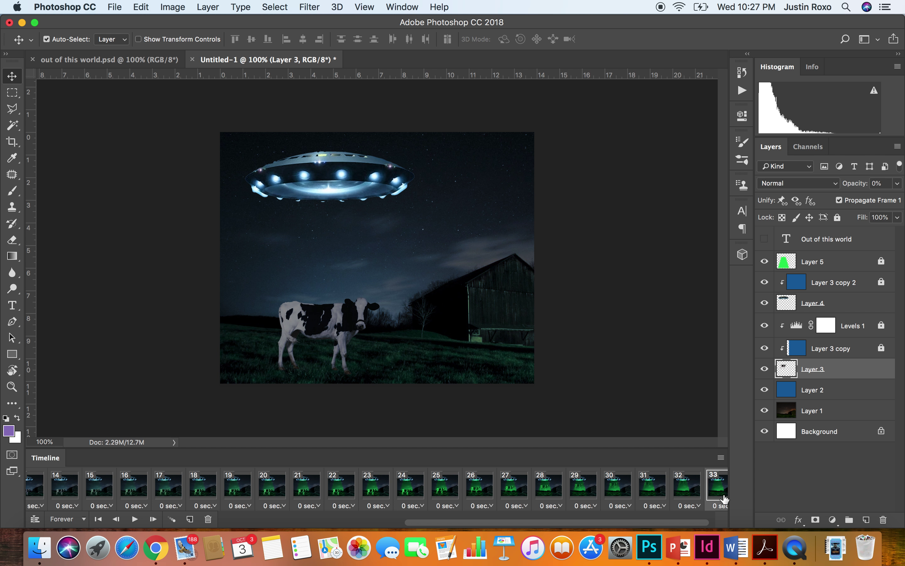
pyautogui.click(691, 500)
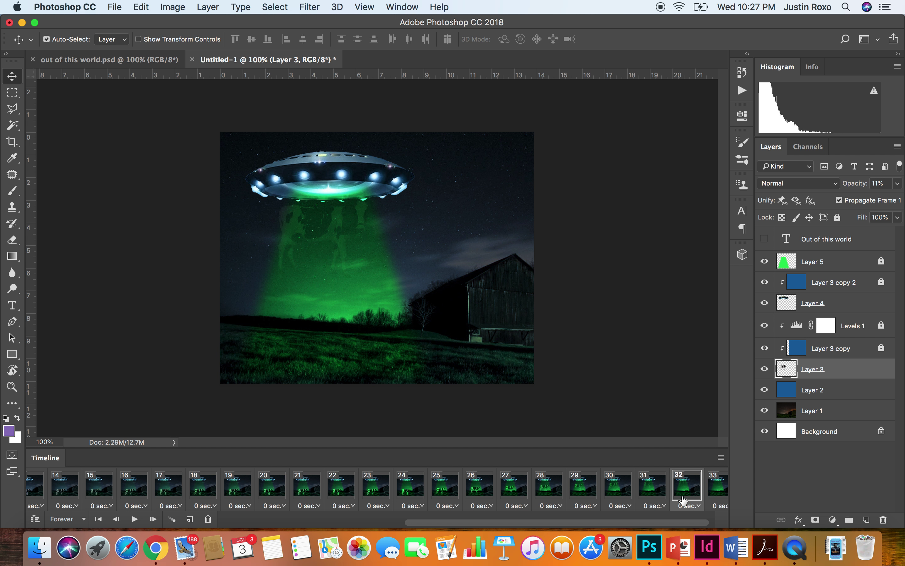
pyautogui.press('super+z')
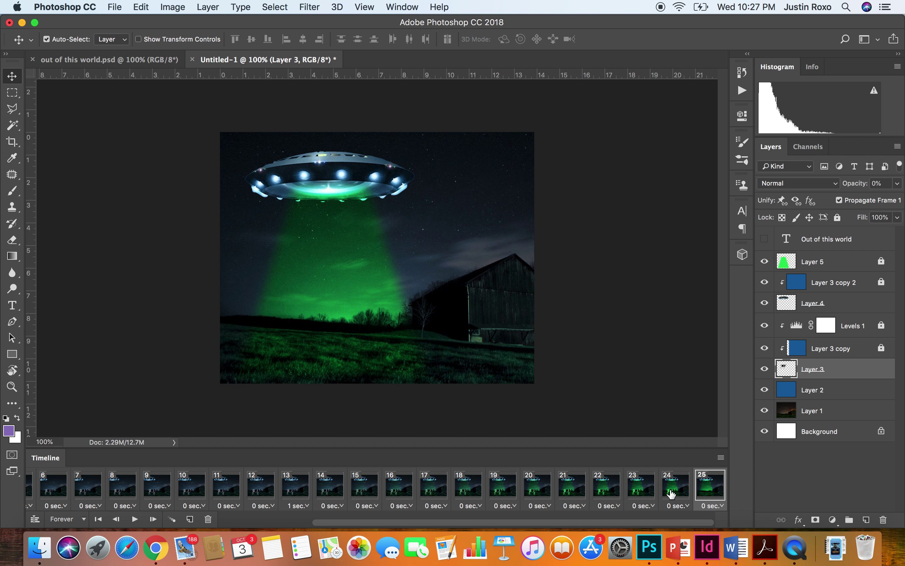
# Compare frames 24 and 25 and tween them with 14 added frames across all layers
pyautogui.click(668, 491)
pyautogui.click(701, 488)
pyautogui.click(675, 490)
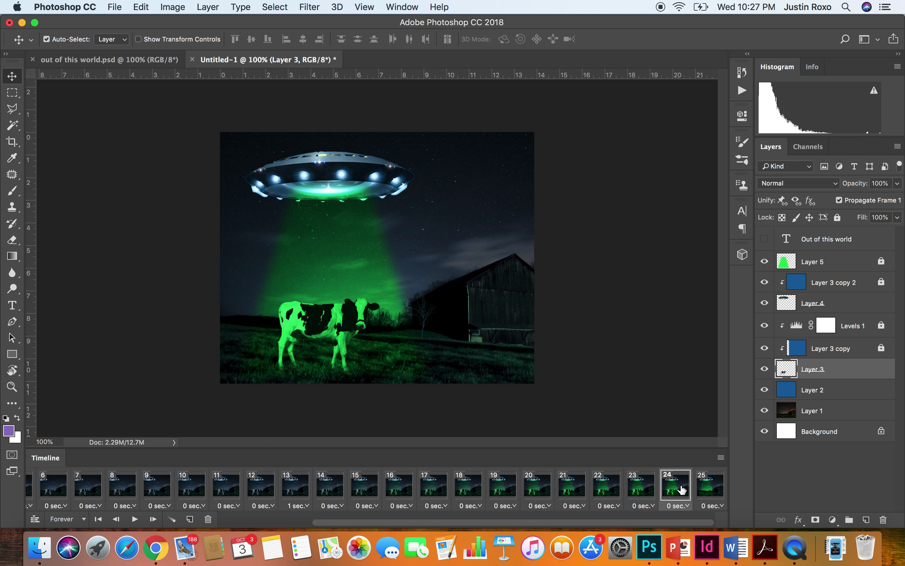
pyautogui.click(706, 489)
pyautogui.click(677, 490)
pyautogui.click(707, 488)
pyautogui.click(676, 490)
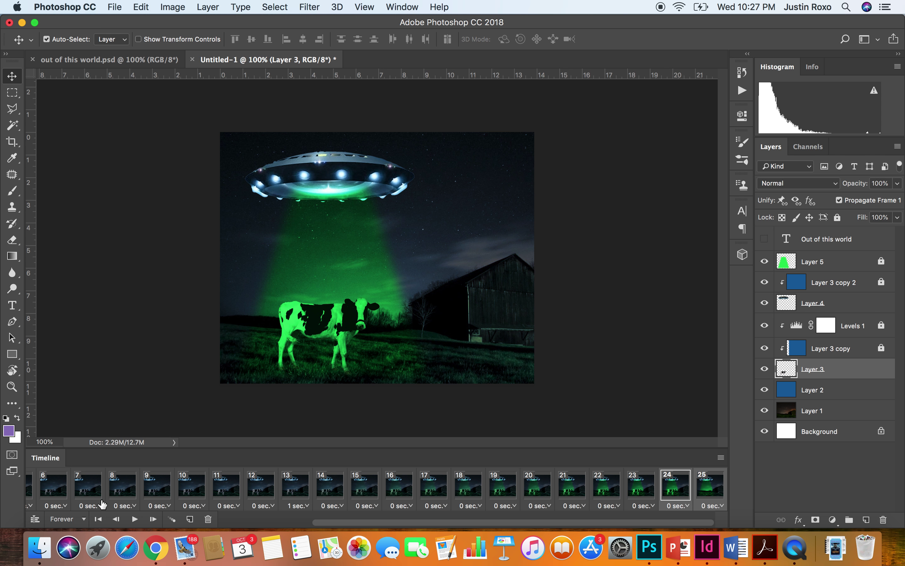
pyautogui.click(173, 519)
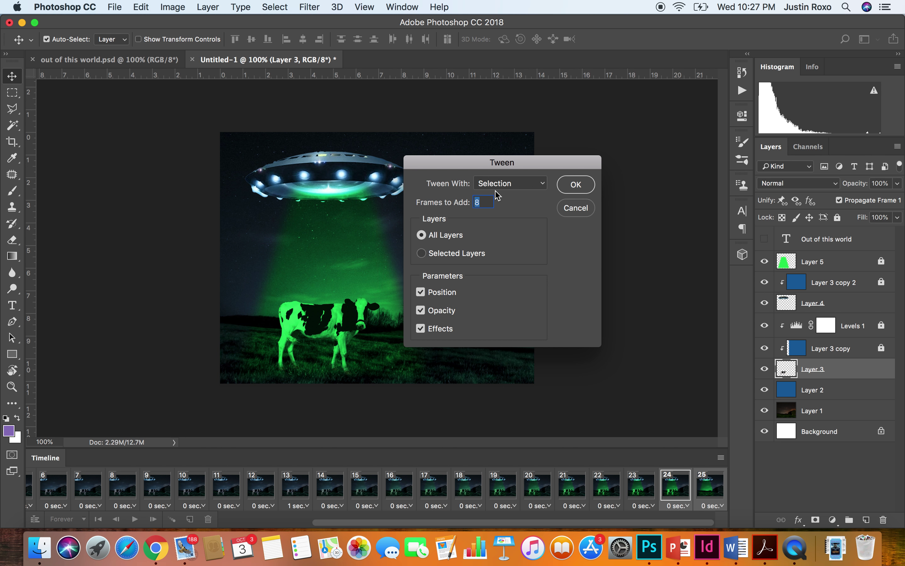
pyautogui.click(576, 184)
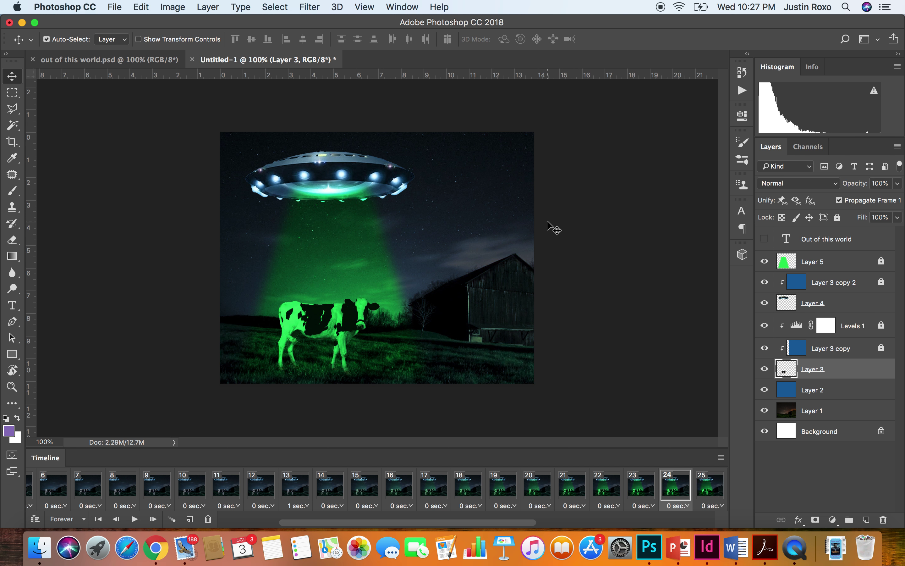
# Play the animation from frame 1 to preview the slower lift of the cow
pyautogui.hscroll(-5, 73, 495)
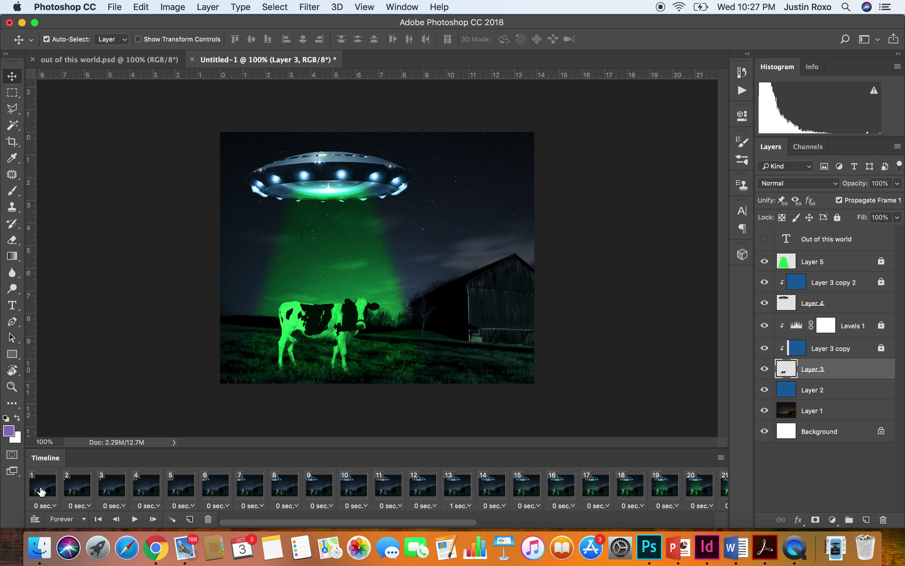
pyautogui.click(41, 487)
pyautogui.click(135, 519)
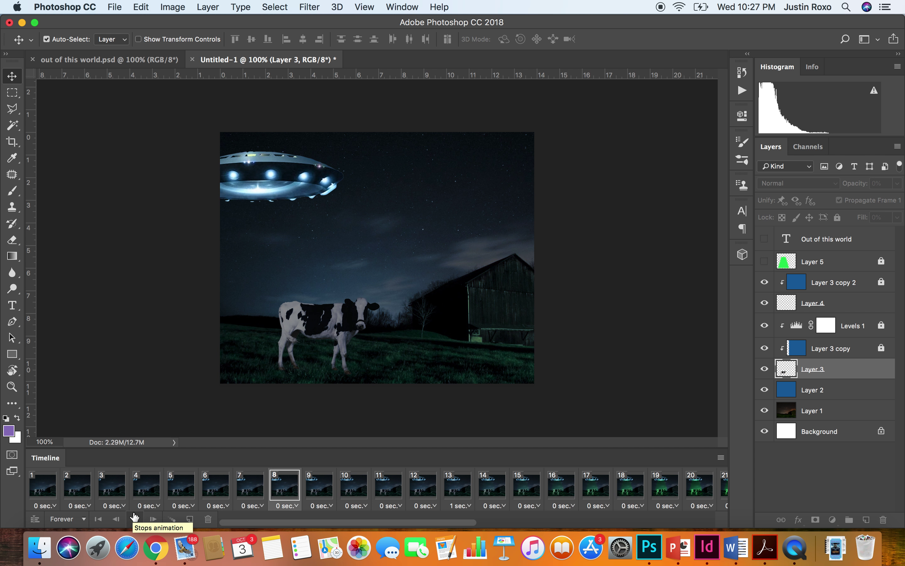
pyautogui.click(134, 519)
# Find frame 24, where the cow is still on the ground, and set its delay to 1.0 second
pyautogui.hscroll(3, 533, 504)
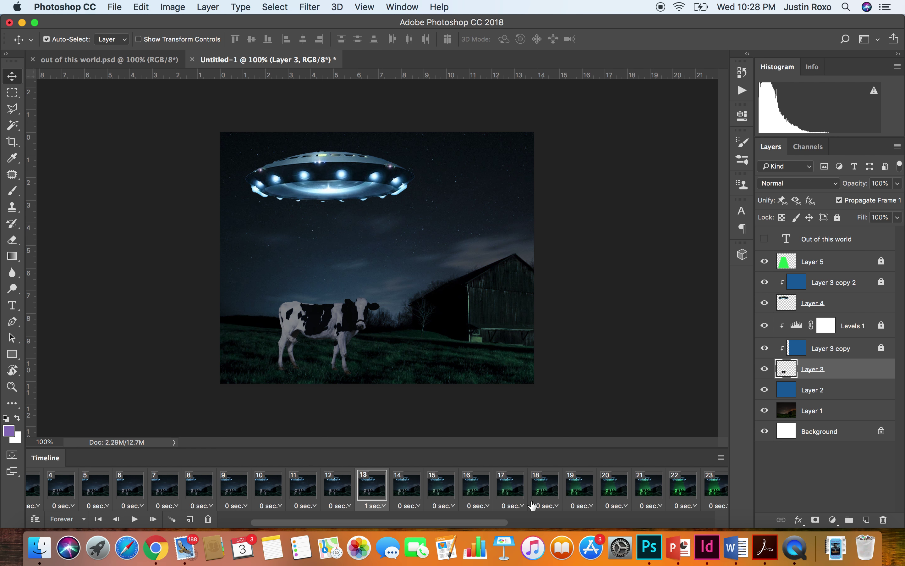
pyautogui.hscroll(7, 533, 505)
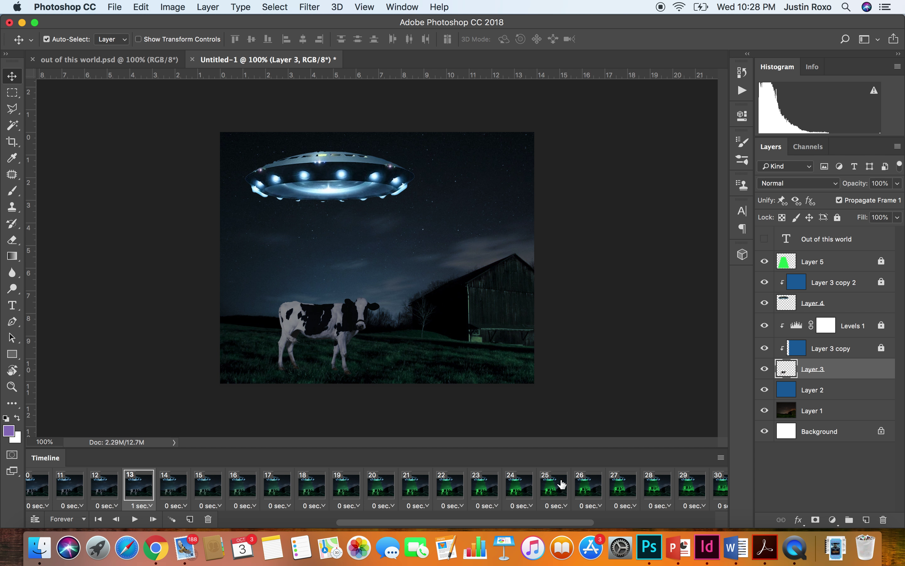
pyautogui.click(473, 500)
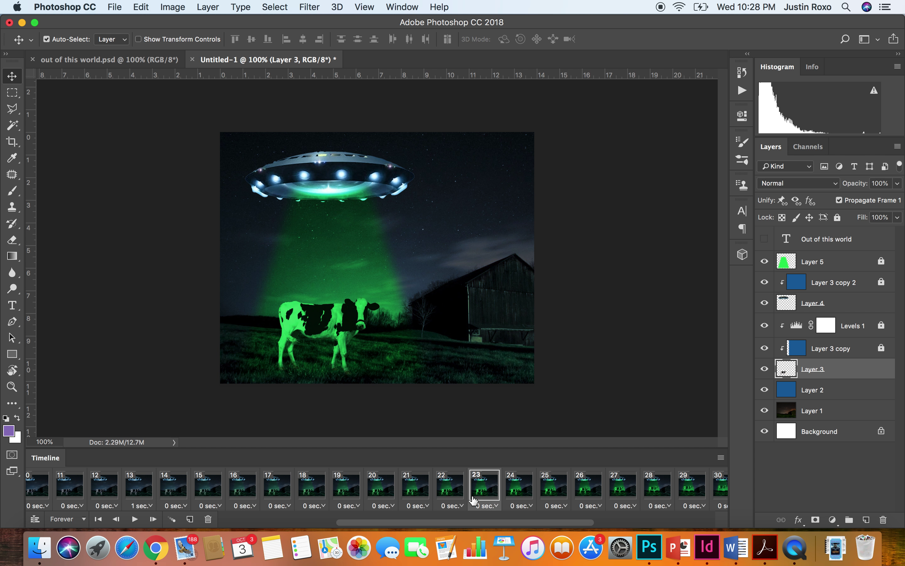
pyautogui.click(510, 486)
pyautogui.click(554, 496)
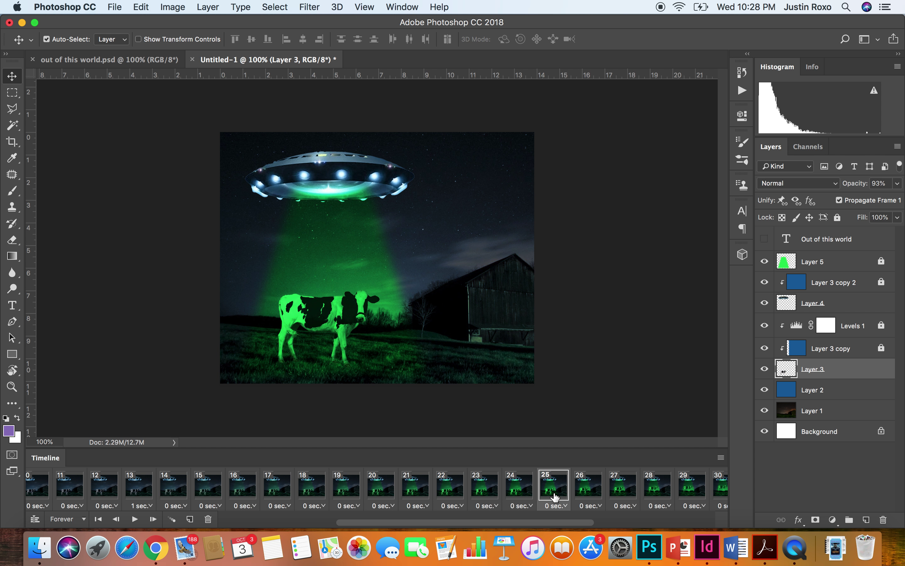
pyautogui.click(525, 498)
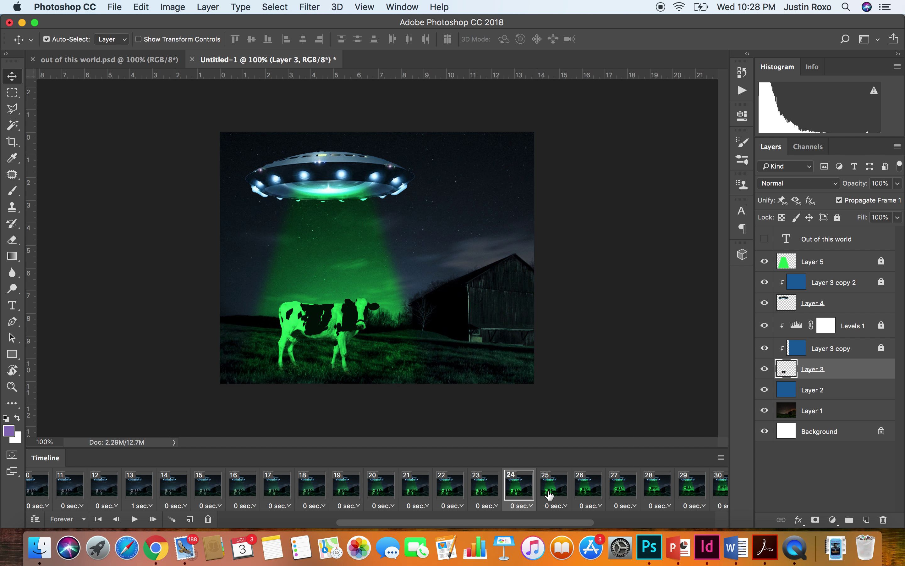
pyautogui.click(529, 507)
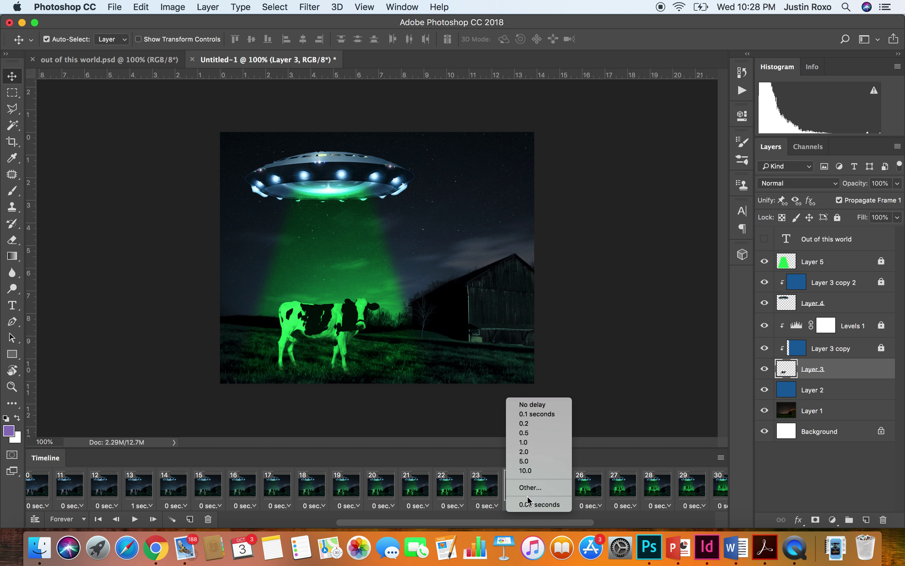
pyautogui.click(541, 445)
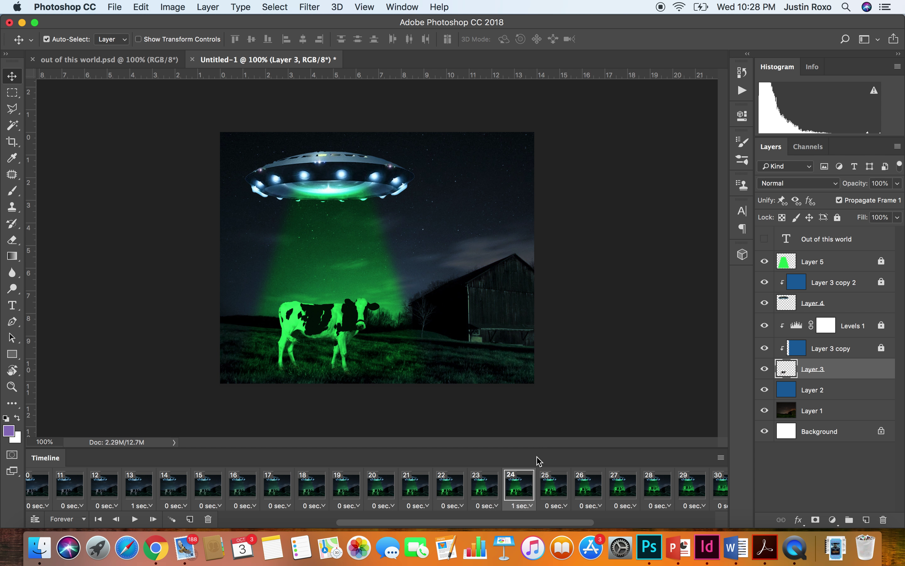
# Check the last frame and play the animation to preview the pause before the cow rises
pyautogui.hscroll(5, 544, 488)
pyautogui.hscroll(5, 544, 488)
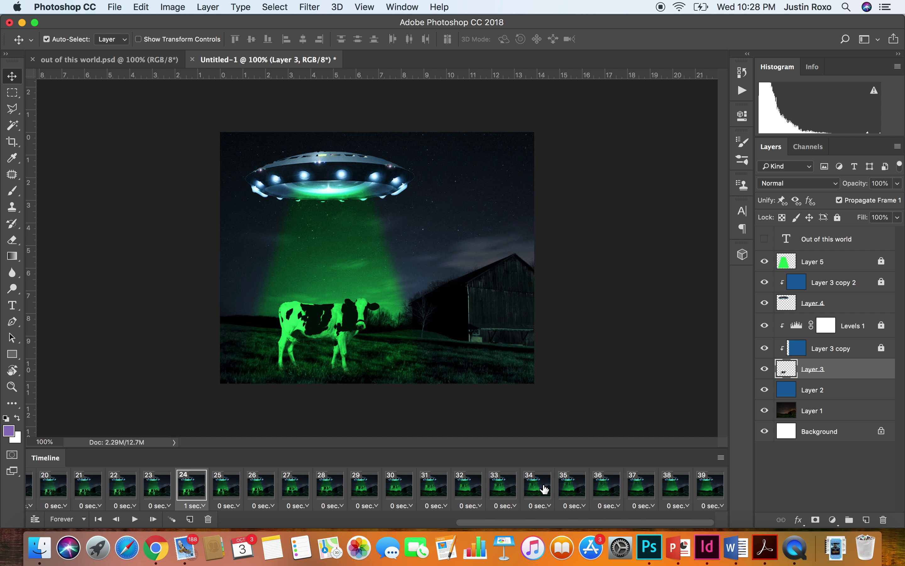
pyautogui.click(707, 488)
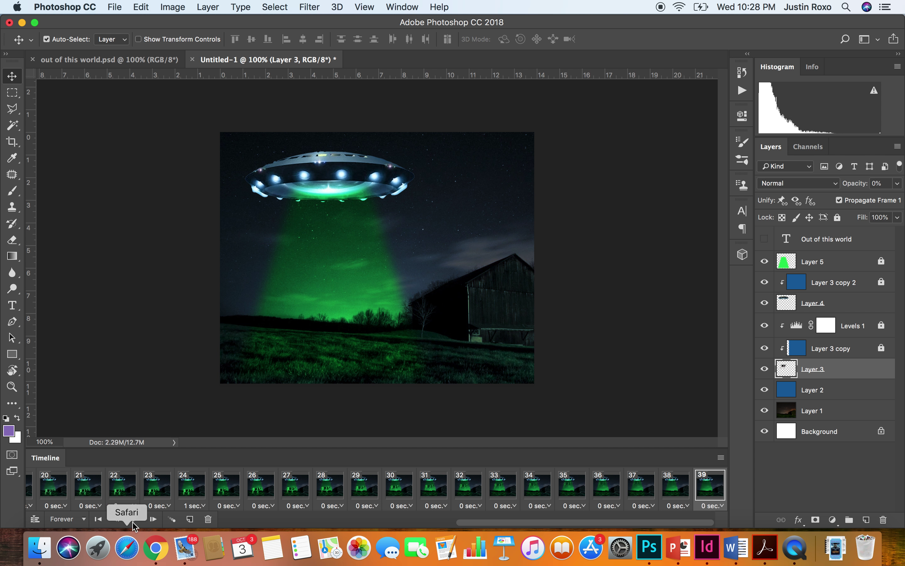
pyautogui.click(134, 519)
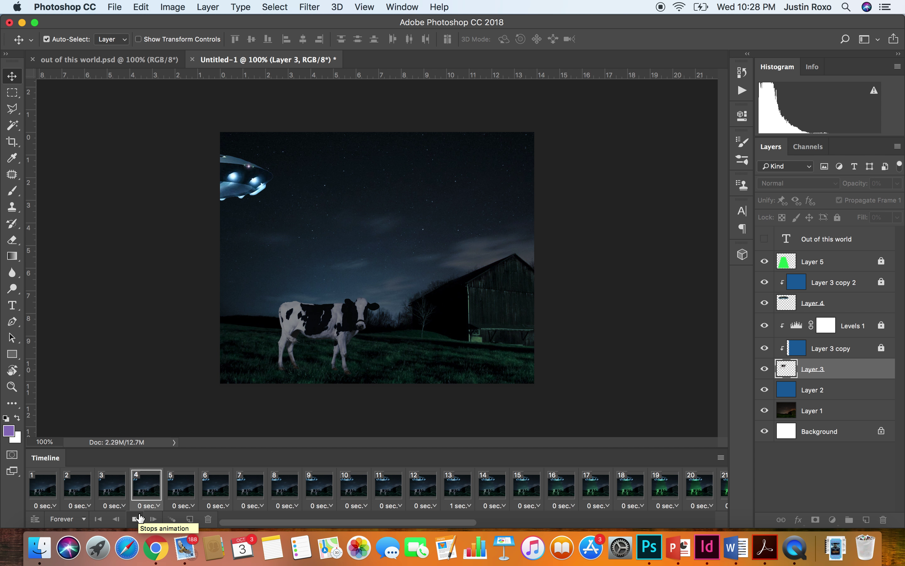
pyautogui.click(138, 519)
# Set the delay of frame 24 to 0.5 seconds
pyautogui.hscroll(10, 533, 485)
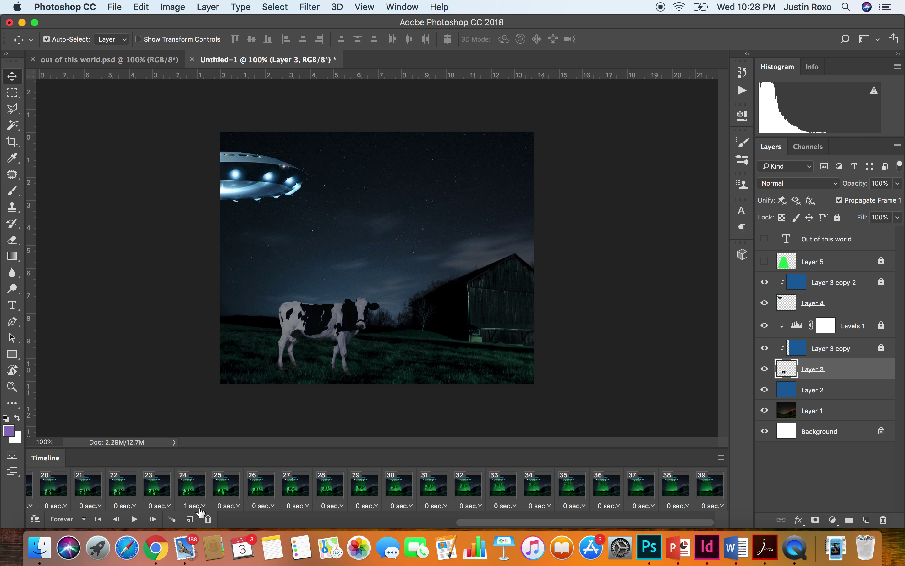
pyautogui.click(200, 508)
pyautogui.click(211, 434)
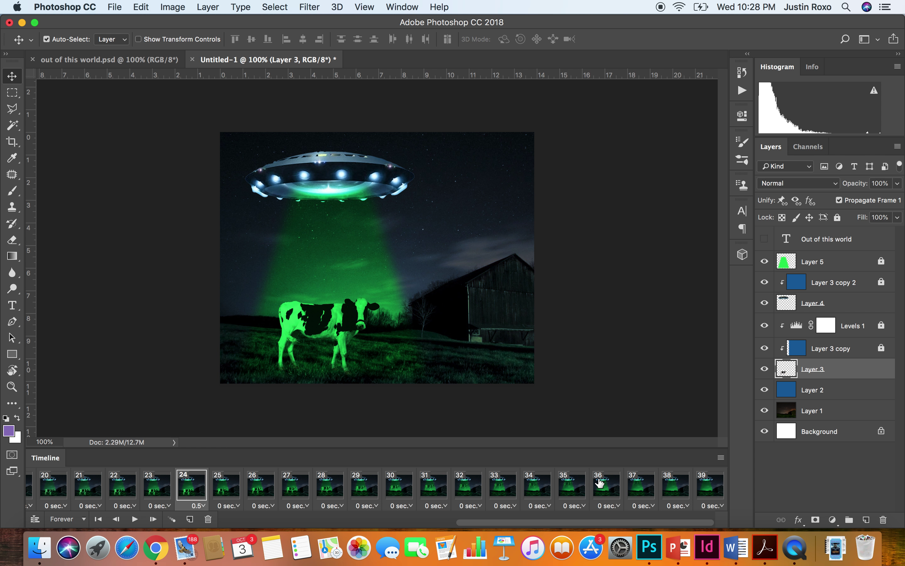
# Duplicate frame 39 at the end, then unlock Layer 5 with the green beam and set its opacity to 0%
pyautogui.click(722, 492)
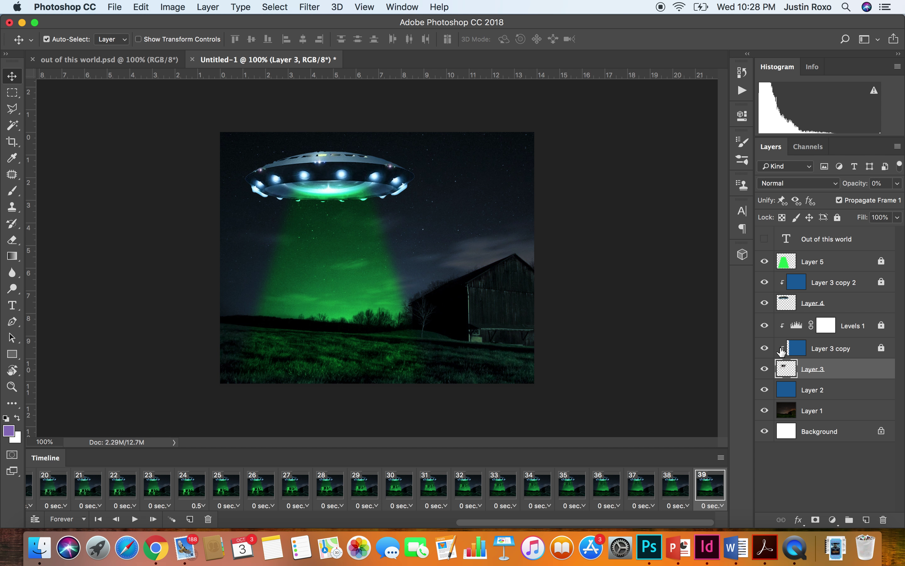
pyautogui.click(190, 518)
pyautogui.click(841, 260)
pyautogui.doubleClick(873, 262)
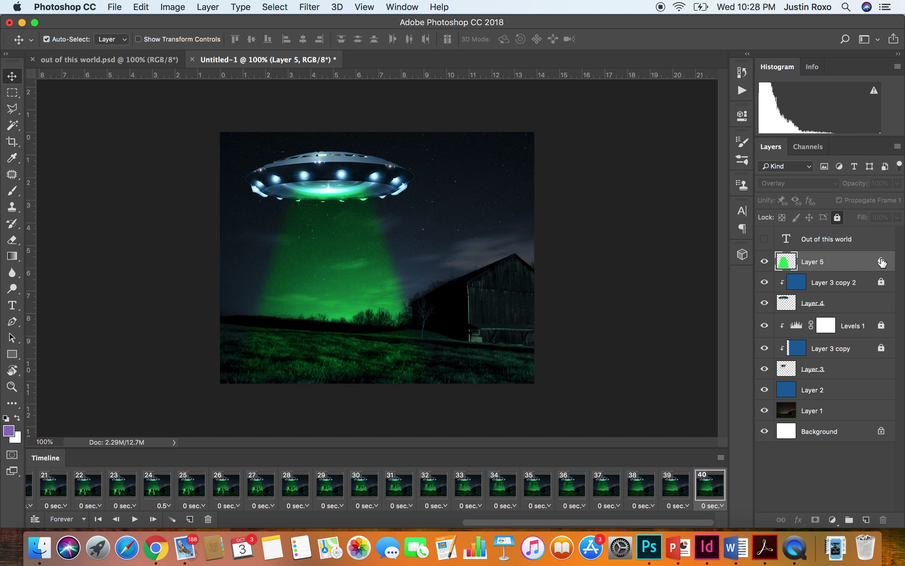
pyautogui.click(659, 156)
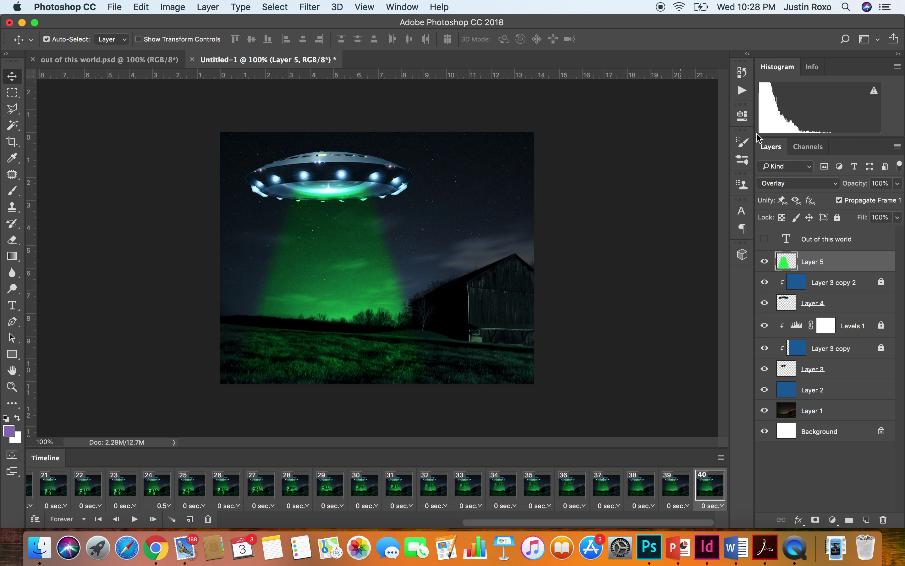
pyautogui.click(897, 184)
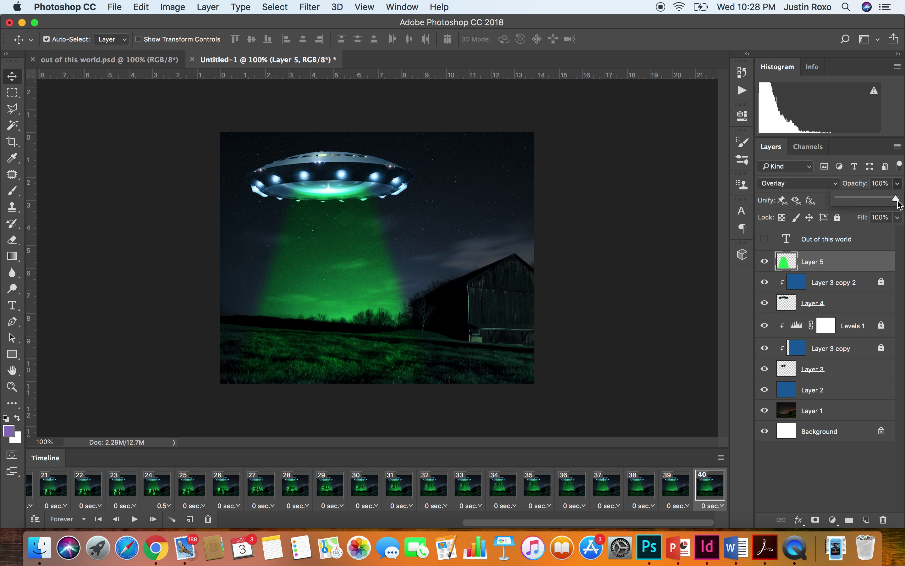
pyautogui.moveTo(897, 201); pyautogui.dragTo(751, 243)
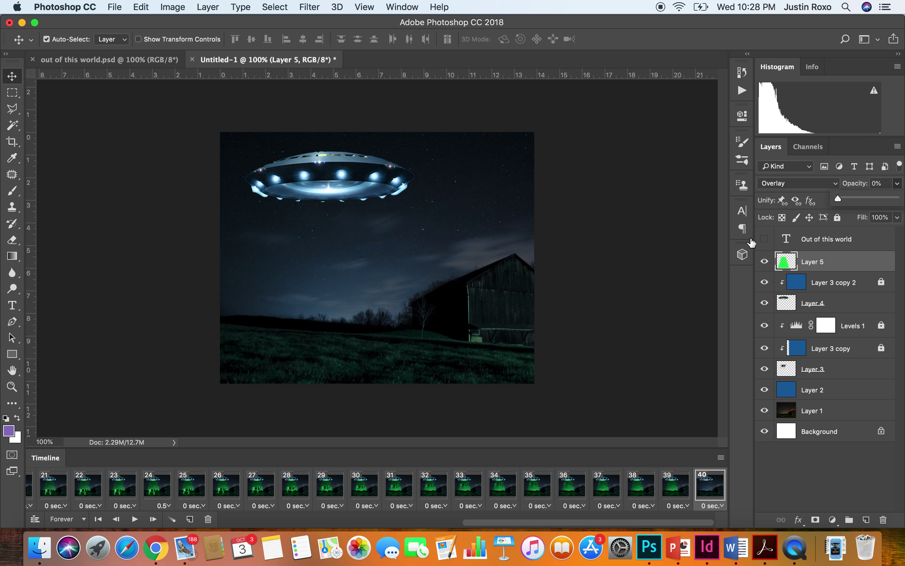
# Tween frames 39 and 40 with 10 added frames across all layers
pyautogui.click(677, 493)
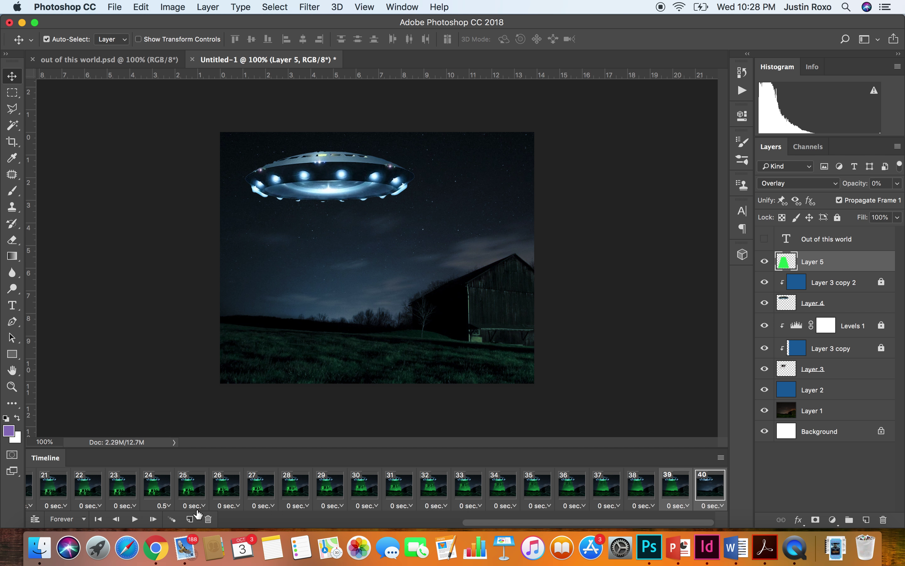
pyautogui.click(171, 519)
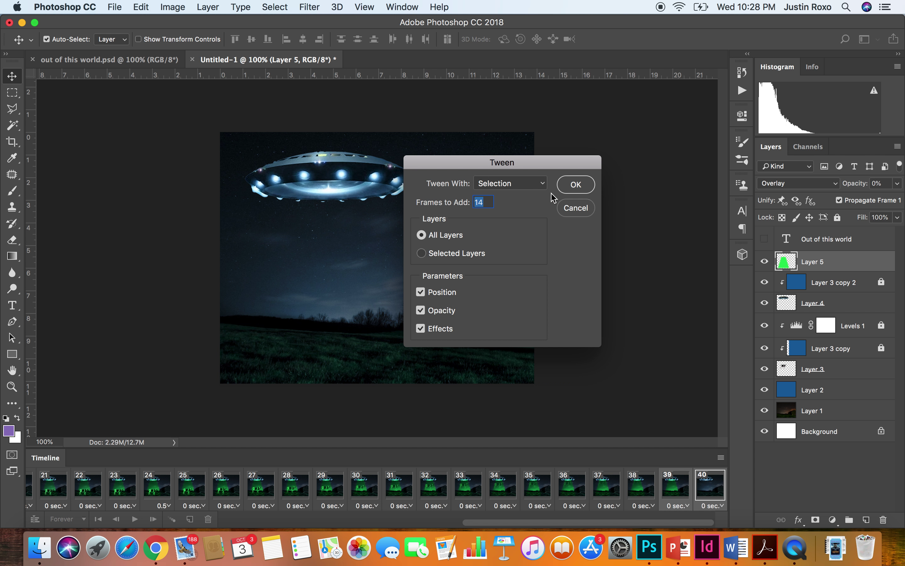
pyautogui.write('10')
pyautogui.click(588, 184)
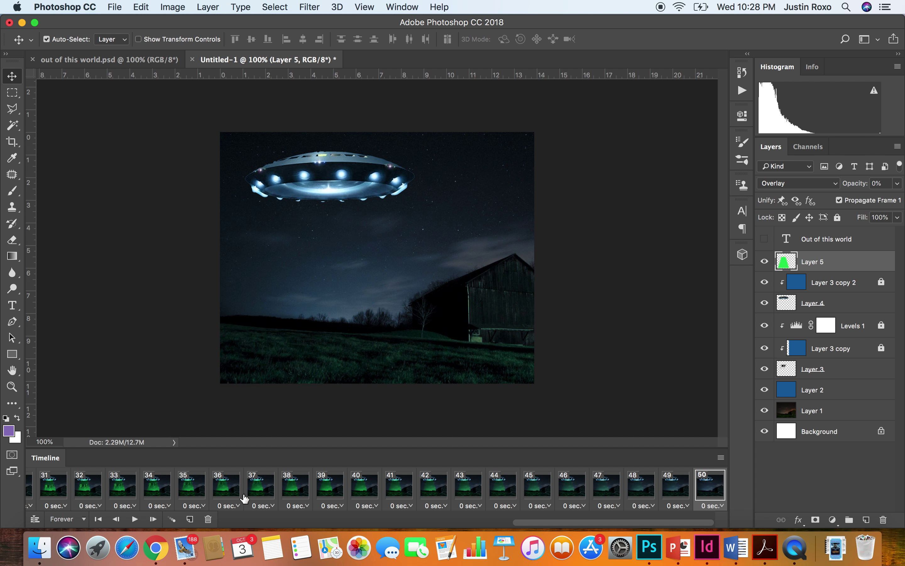
# Check individual frames of the beam's fade-out and play the whole animation as a preview
pyautogui.click(430, 493)
pyautogui.click(473, 496)
pyautogui.click(539, 492)
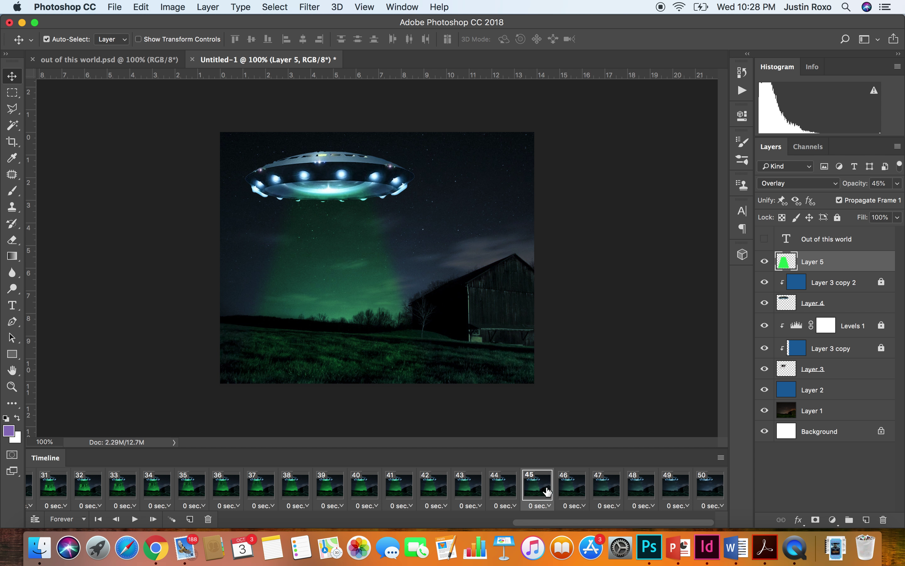
pyautogui.click(565, 493)
pyautogui.click(134, 519)
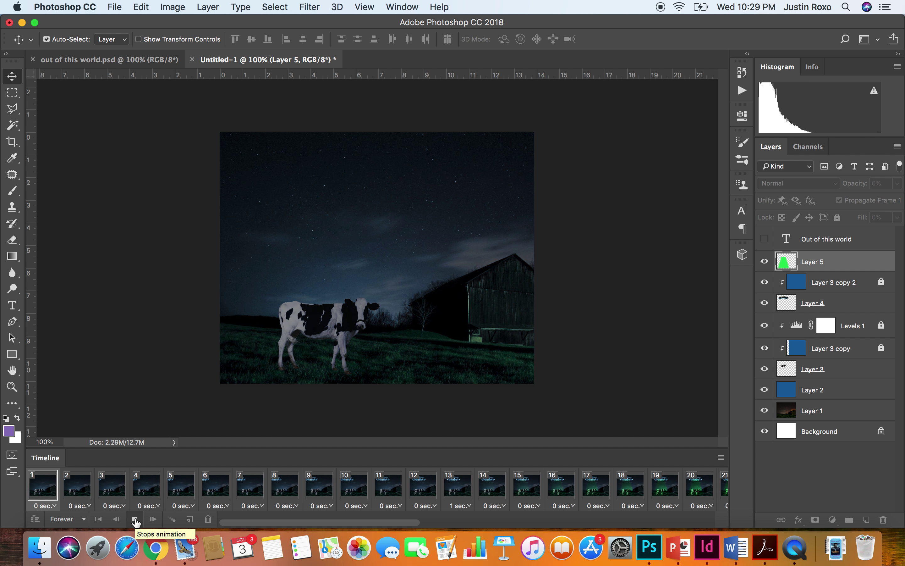
pyautogui.click(134, 518)
# Examine frames from 23 to 40 for the cow's rise and fade, and check Layer 3 in frame 40
pyautogui.hscroll(5, 512, 495)
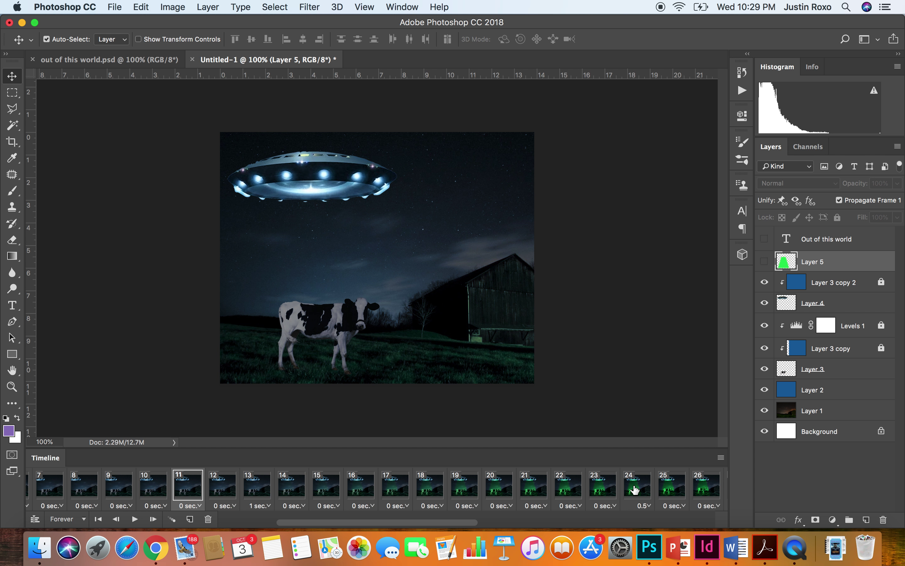
pyautogui.click(604, 493)
pyautogui.click(636, 493)
pyautogui.click(684, 493)
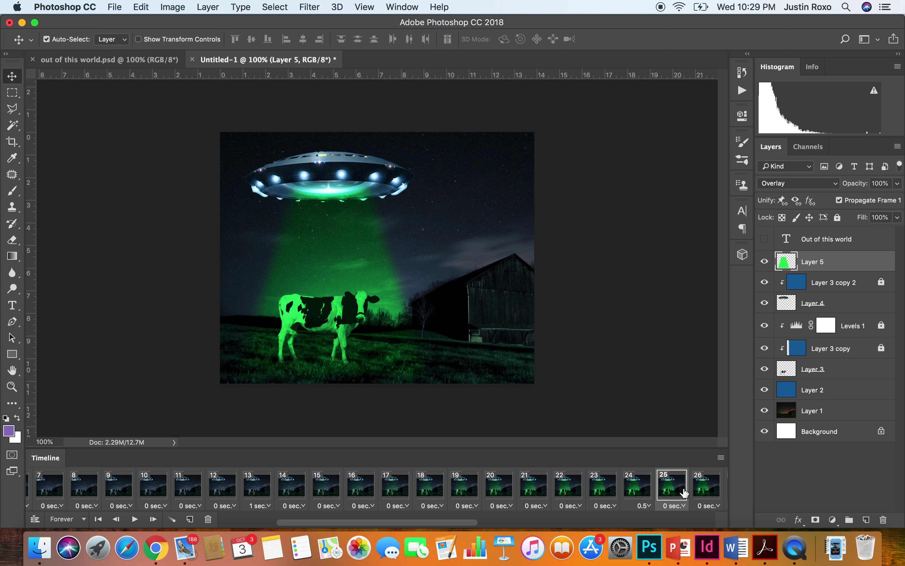
pyautogui.hscroll(5, 693, 493)
pyautogui.click(619, 488)
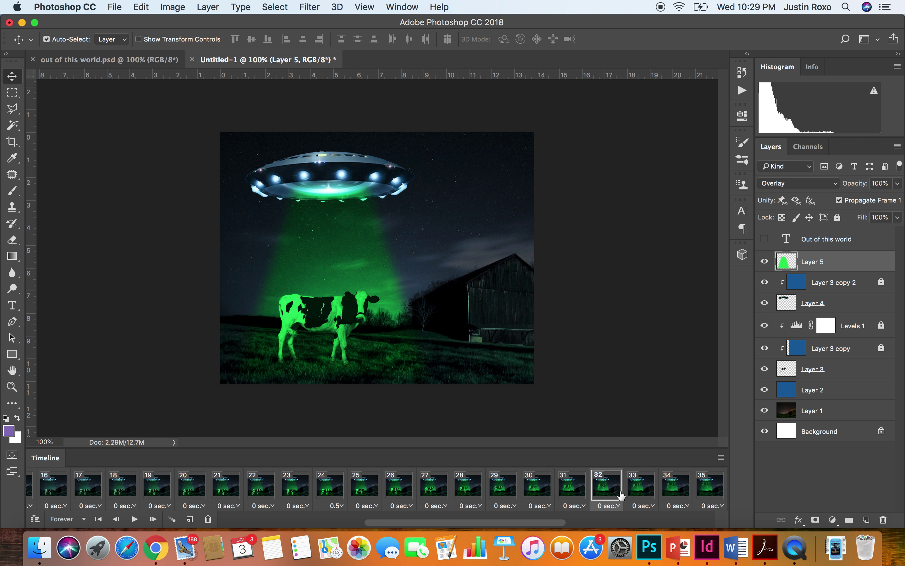
pyautogui.click(641, 486)
pyautogui.click(676, 487)
pyautogui.click(710, 487)
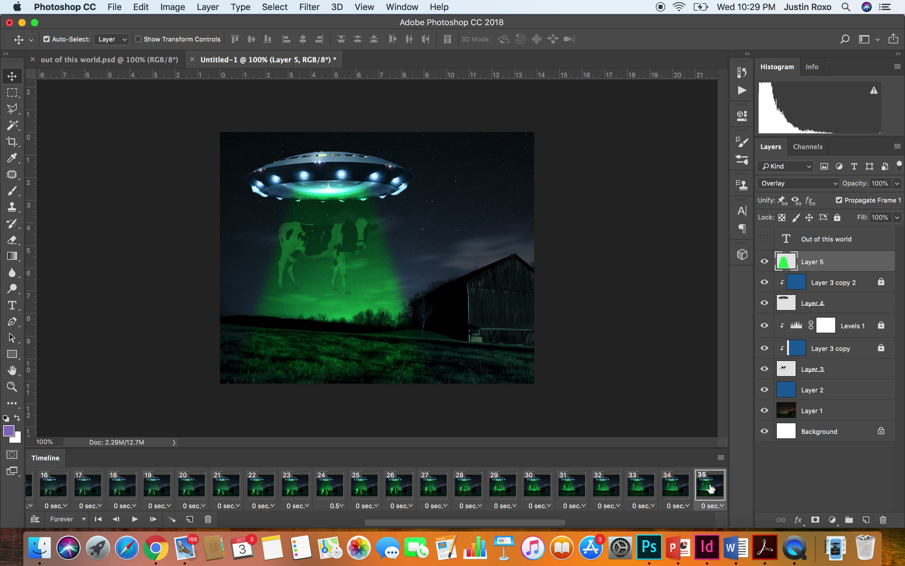
pyautogui.hscroll(5, 711, 488)
pyautogui.hscroll(1, 711, 489)
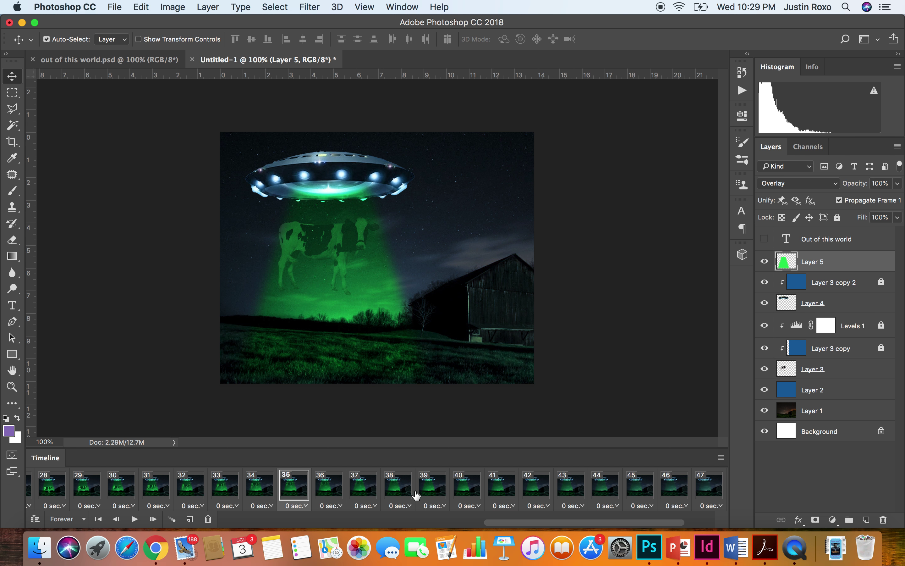
pyautogui.click(412, 491)
pyautogui.click(464, 493)
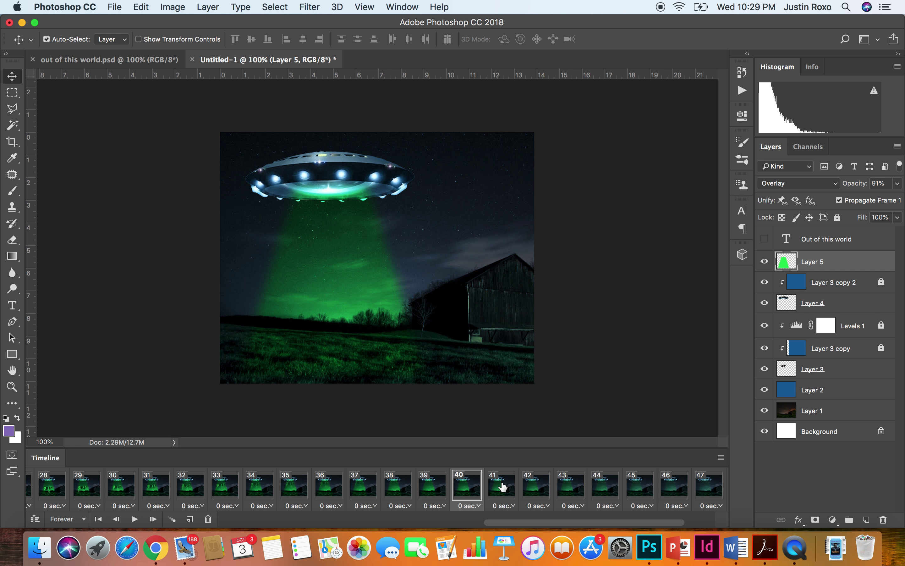
pyautogui.click(806, 367)
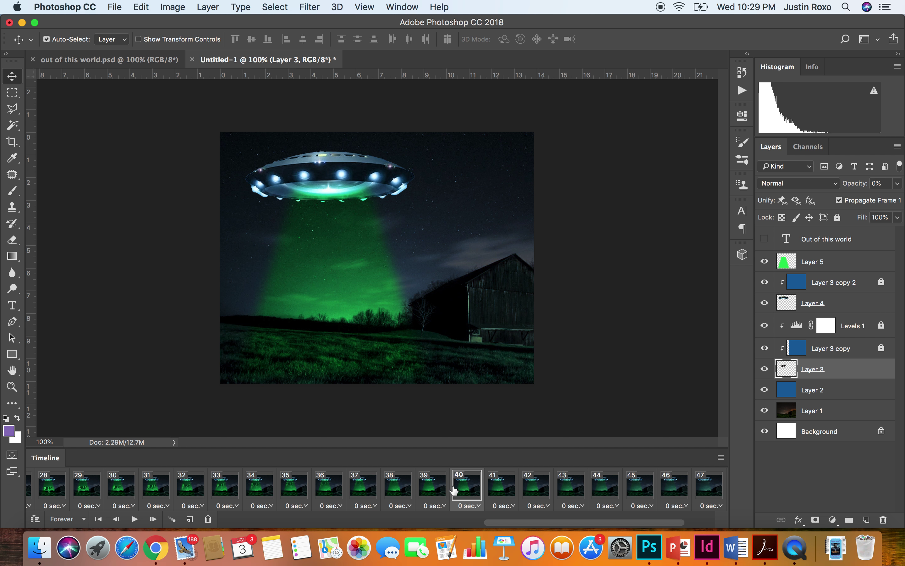
# Set the delay of frame 39, the last frame with the full green beam, to 1.0 second
pyautogui.click(434, 488)
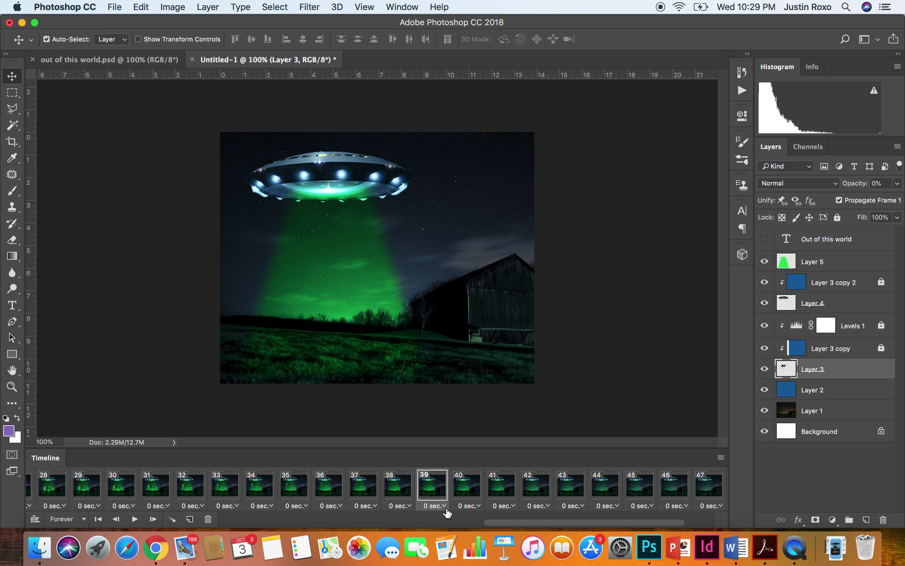
pyautogui.click(444, 506)
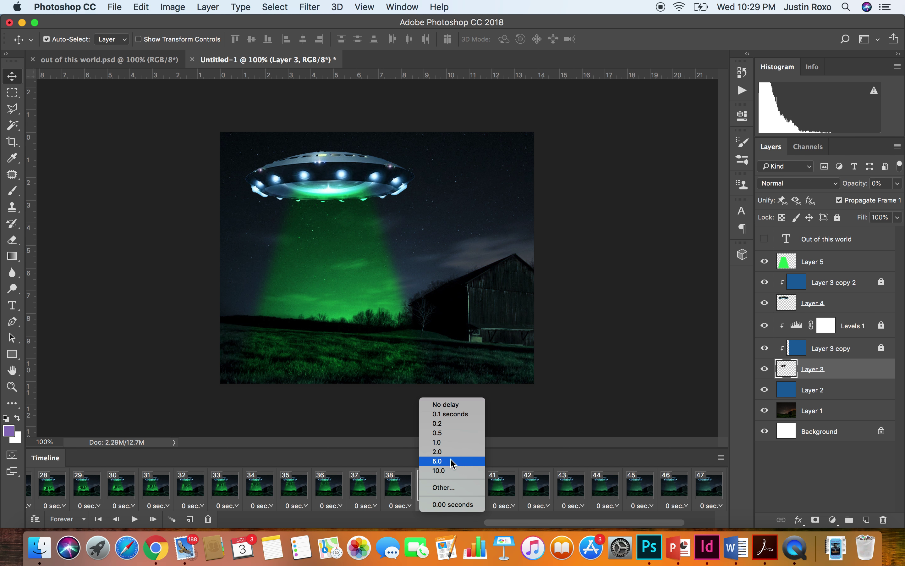
pyautogui.click(450, 442)
# Set the delay of frame 50, the last frame of the animation, to 1.0 second
pyautogui.hscroll(3, 583, 485)
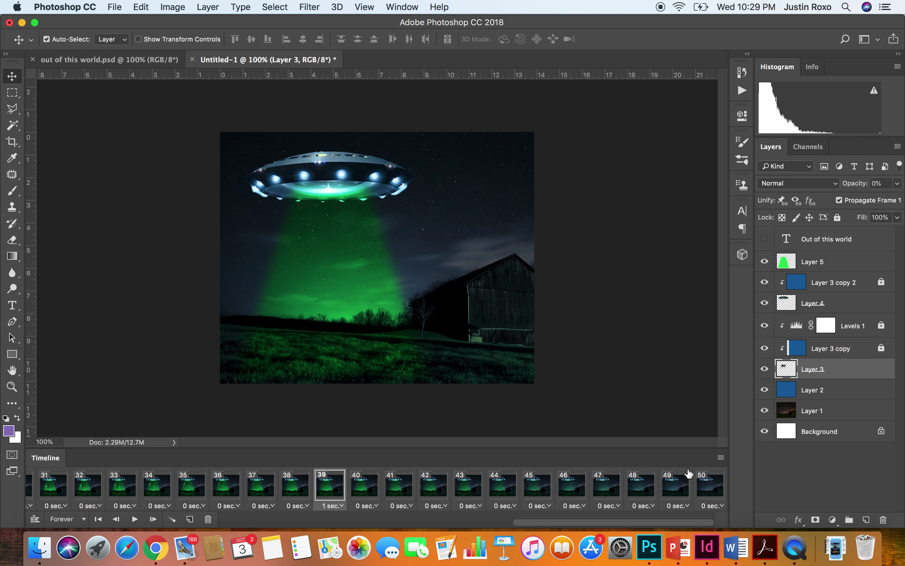
pyautogui.click(716, 484)
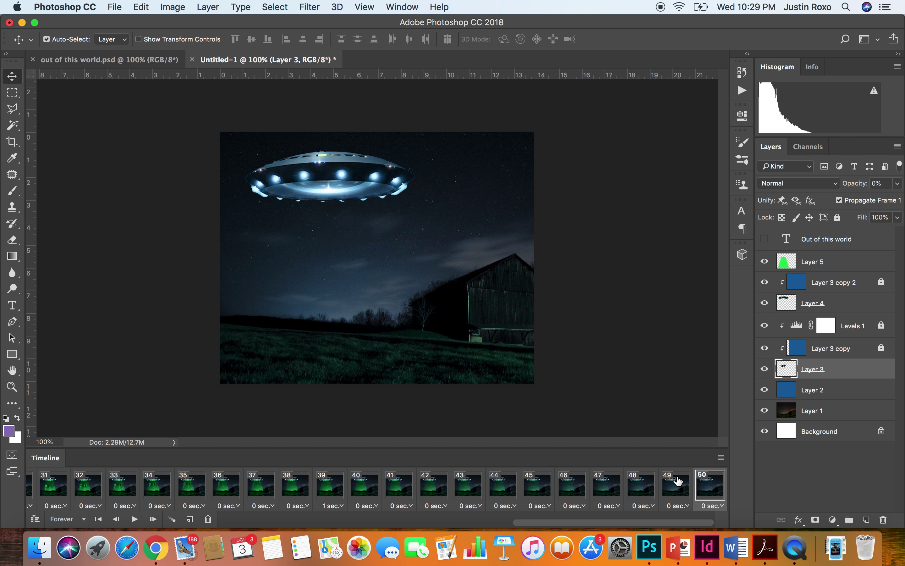
pyautogui.click(714, 506)
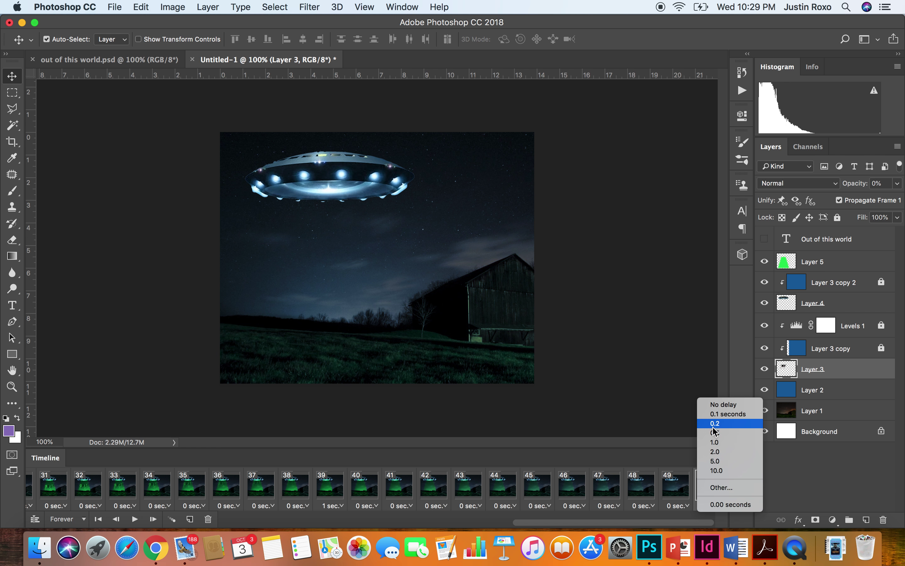
pyautogui.click(716, 444)
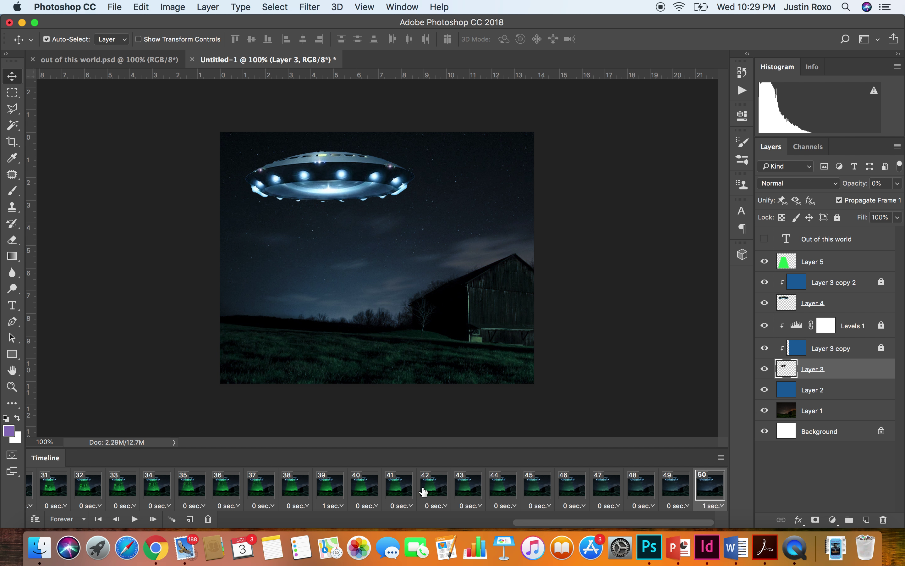
# Play the animation as a preview and set frame 39's delay to 0.5 seconds
pyautogui.click(134, 519)
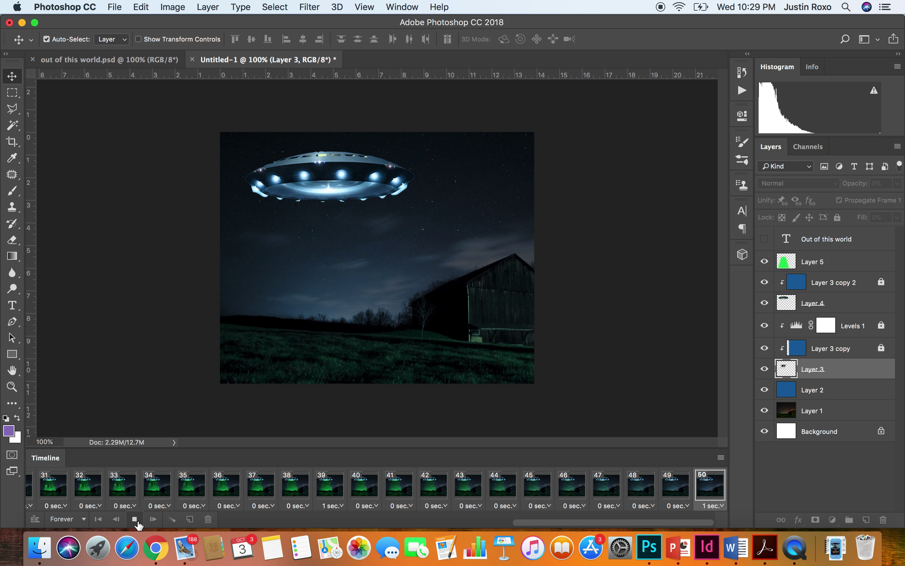
pyautogui.click(135, 520)
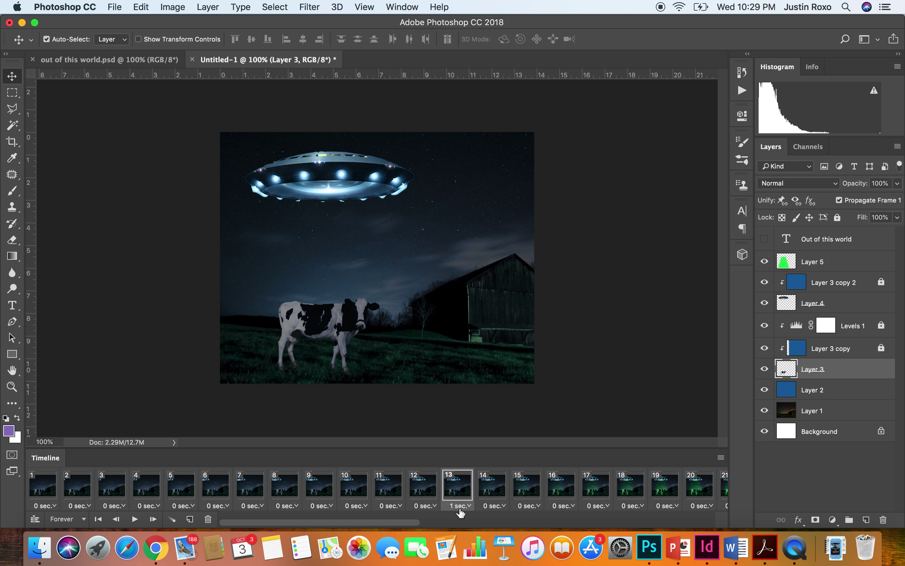
pyautogui.hscroll(15, 468, 509)
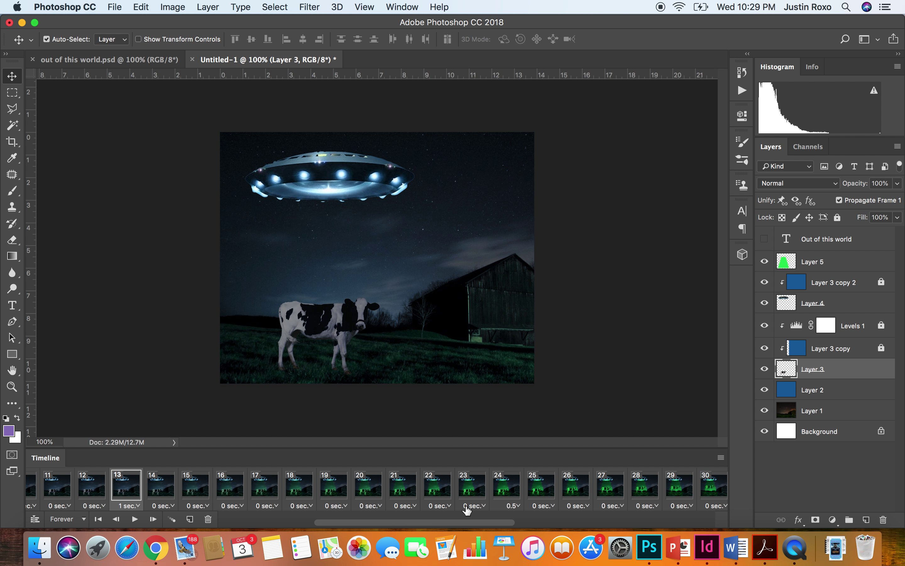
pyautogui.hscroll(6, 468, 509)
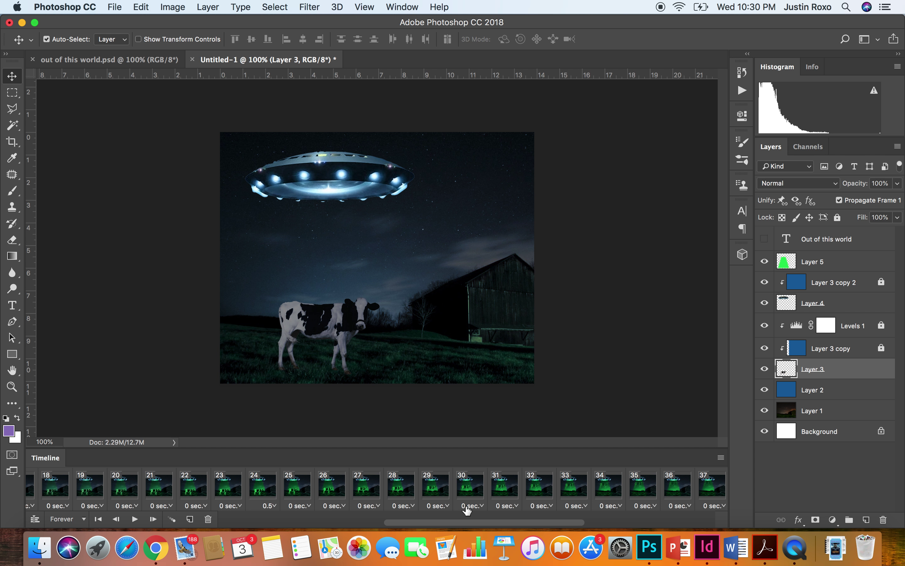
pyautogui.hscroll(2, 467, 509)
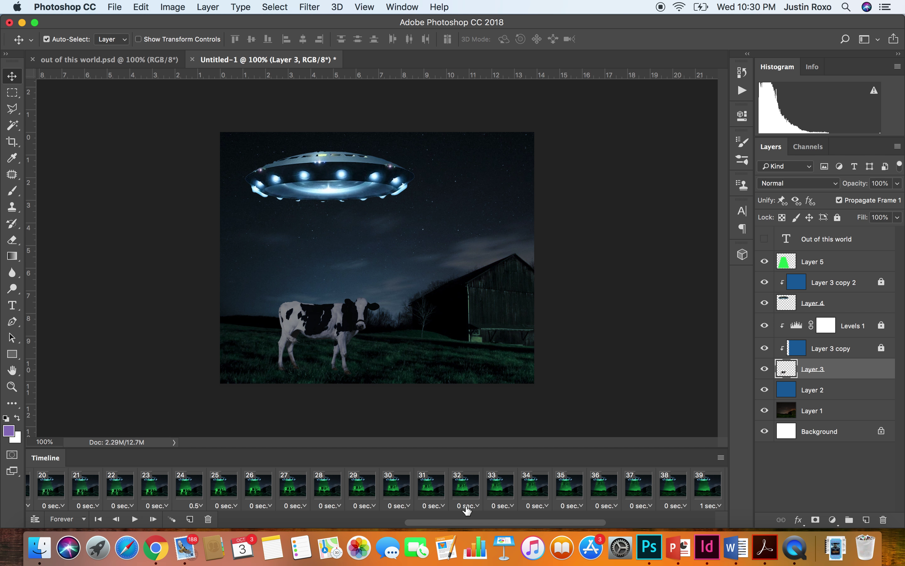
pyautogui.hscroll(11, 468, 509)
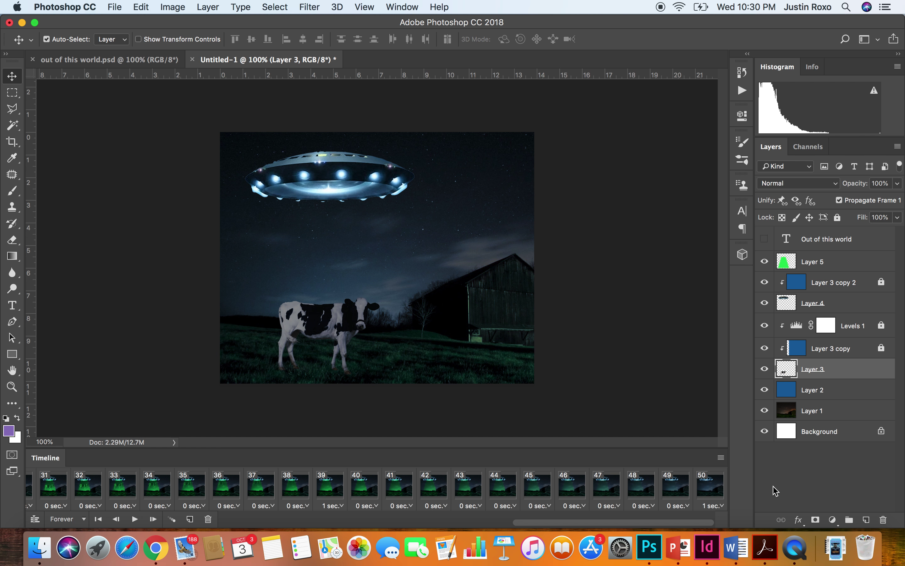
pyautogui.click(341, 507)
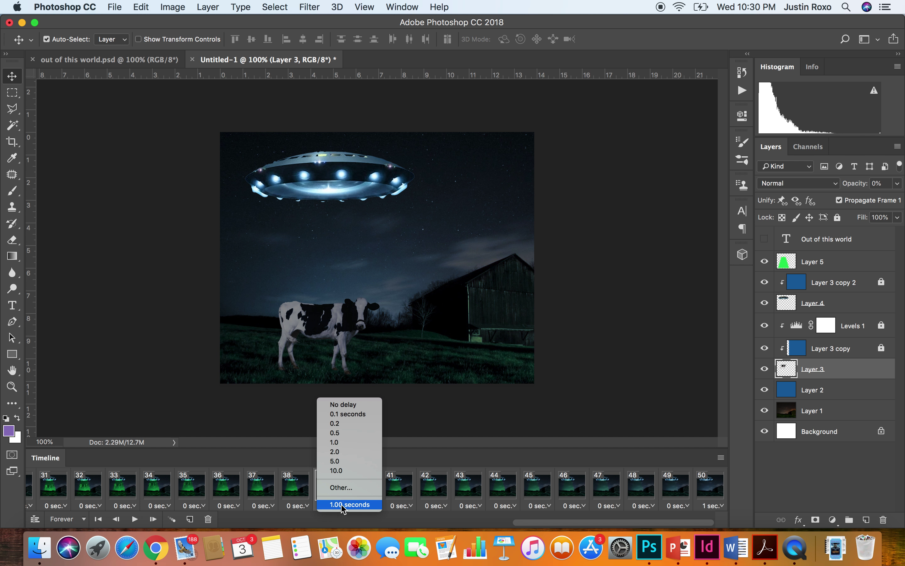
pyautogui.click(357, 433)
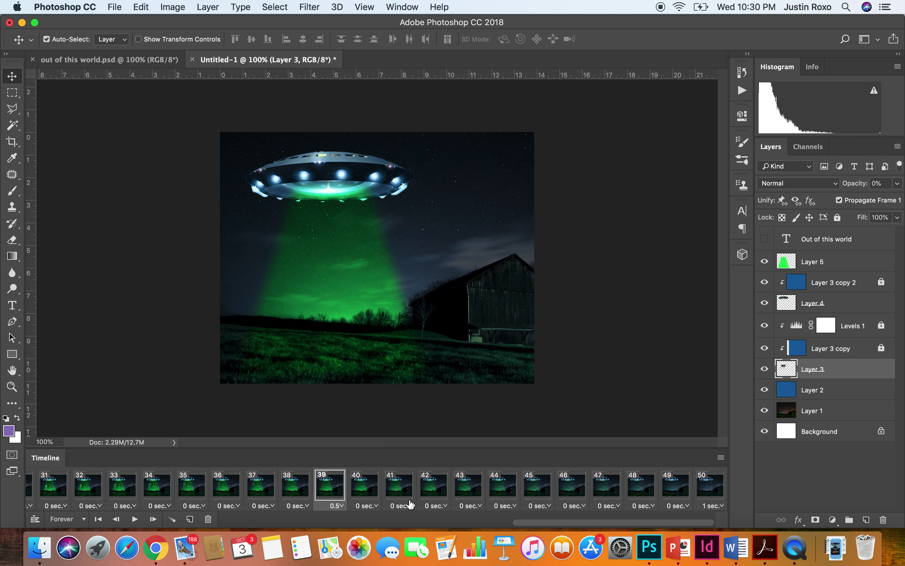
# Duplicate frame 50 at the end of the animation and set the new frame 51 to no delay
pyautogui.click(704, 495)
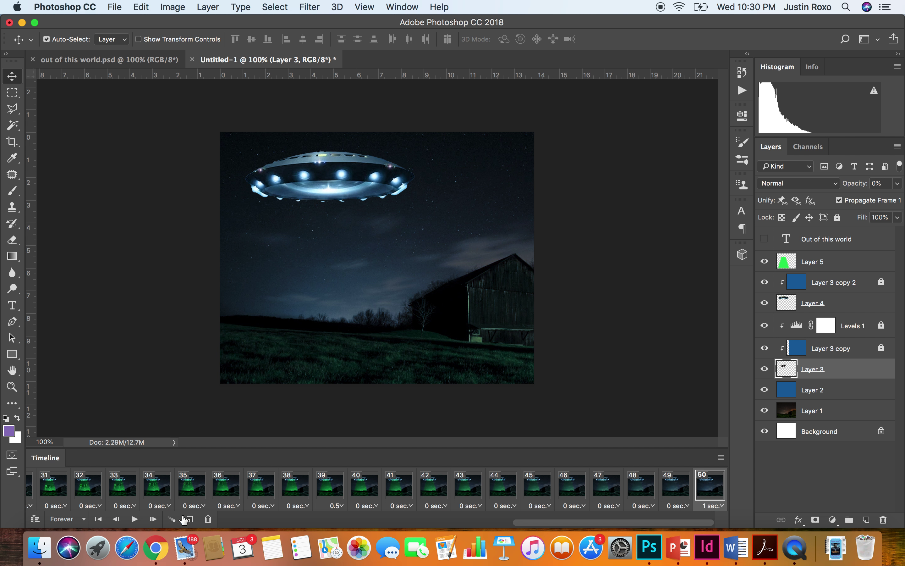
pyautogui.click(191, 523)
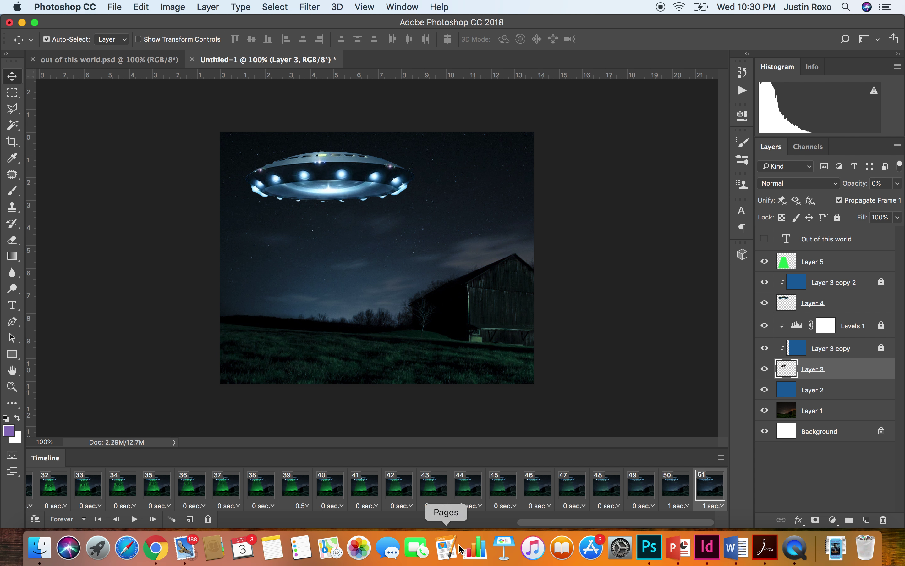
pyautogui.click(724, 508)
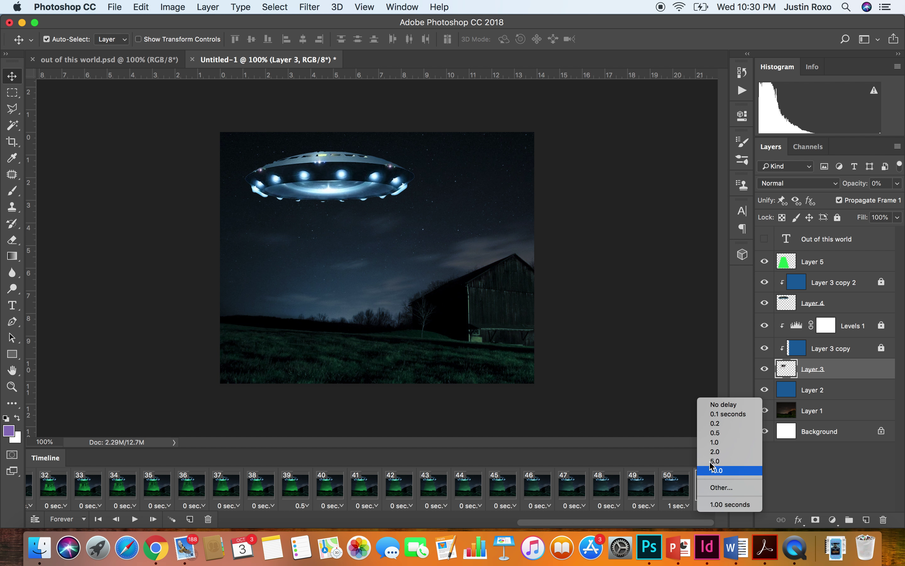
pyautogui.click(718, 406)
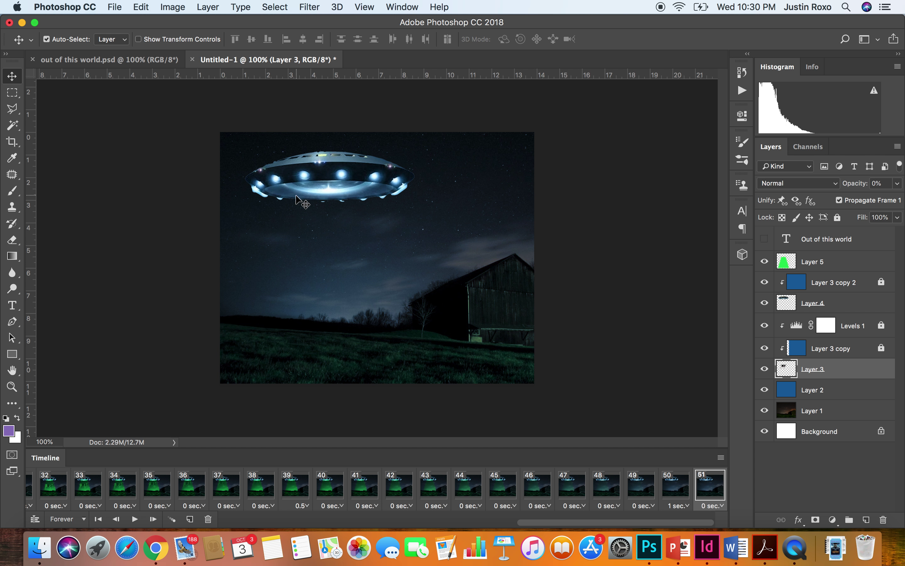
# Move the UFO on Layer 4 out past the canvas's right edge in frame 51 and compare it with frame 50
pyautogui.click(826, 304)
pyautogui.moveTo(368, 183); pyautogui.dragTo(654, 195)
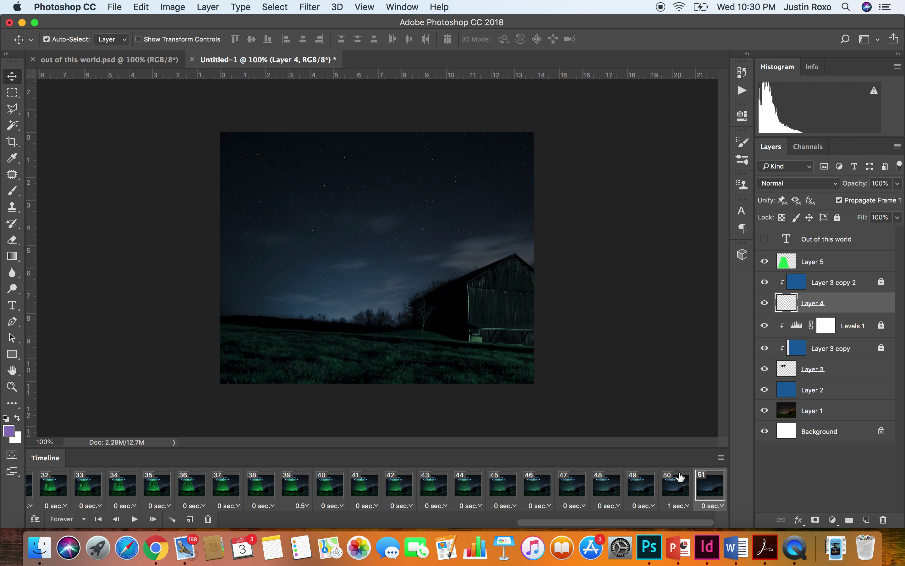
pyautogui.click(675, 486)
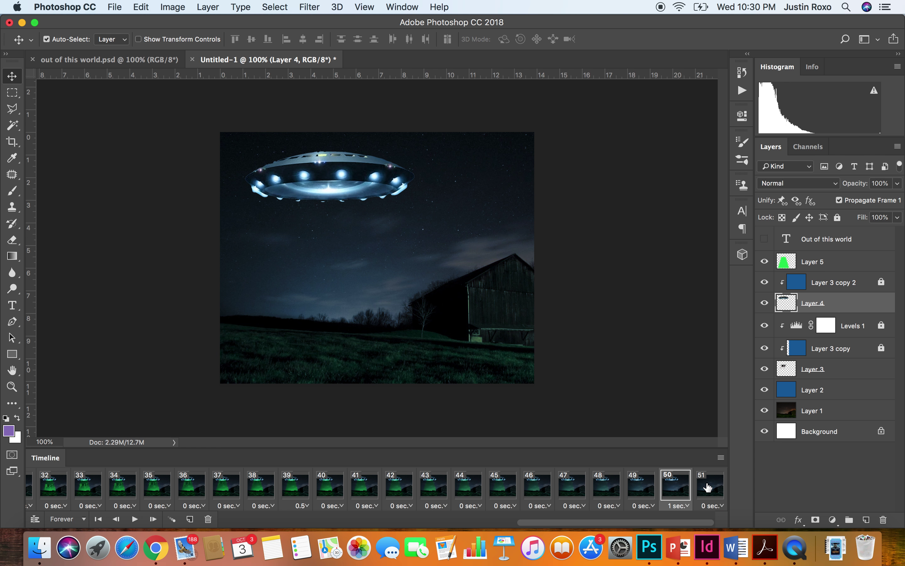
pyautogui.click(707, 486)
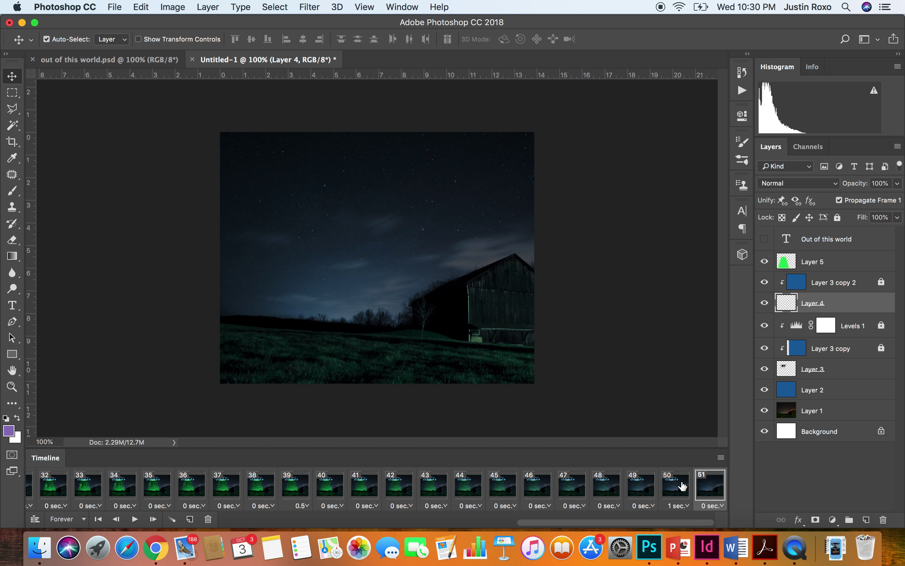
# Tween frames 50 and 51 with 10 added frames across all layers, including position, opacity and effects
pyautogui.keyDown('shift'); pyautogui.click(682, 485); pyautogui.keyUp('shift')
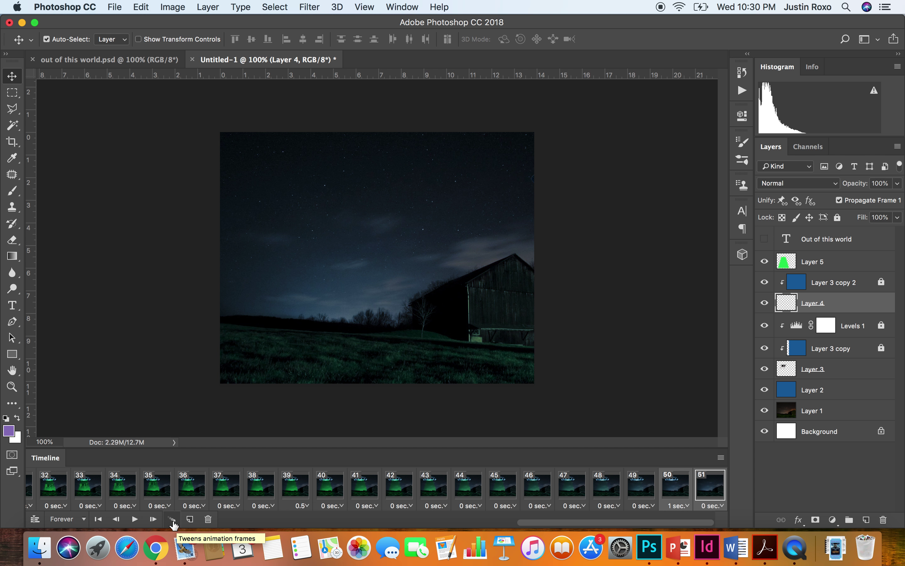
pyautogui.click(172, 519)
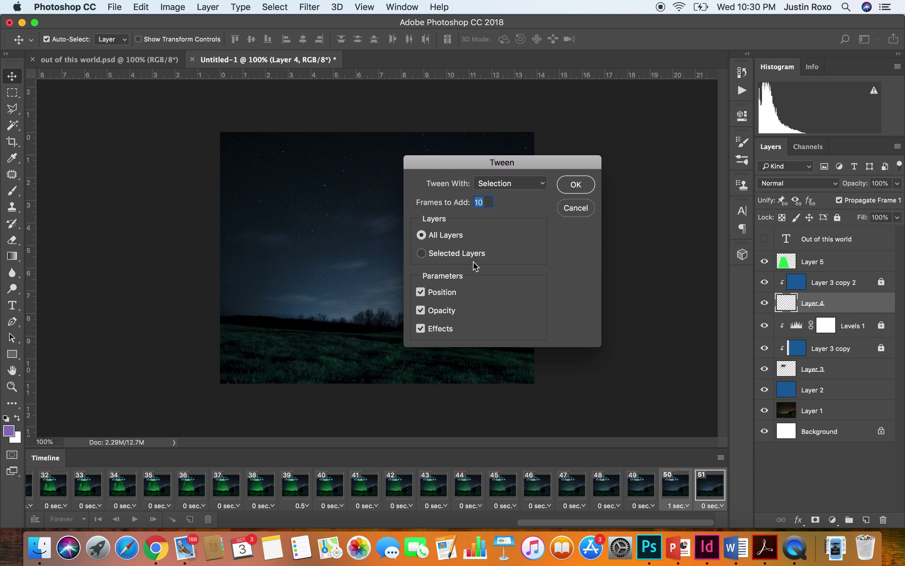
pyautogui.click(576, 184)
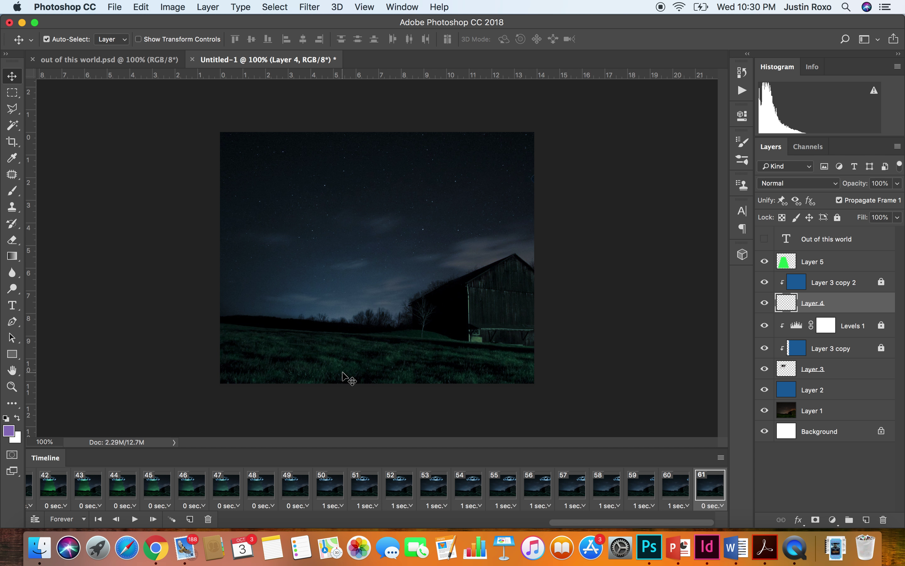
# Preview the UFO's departure and set frames 51 to 60 to no delay
pyautogui.click(134, 518)
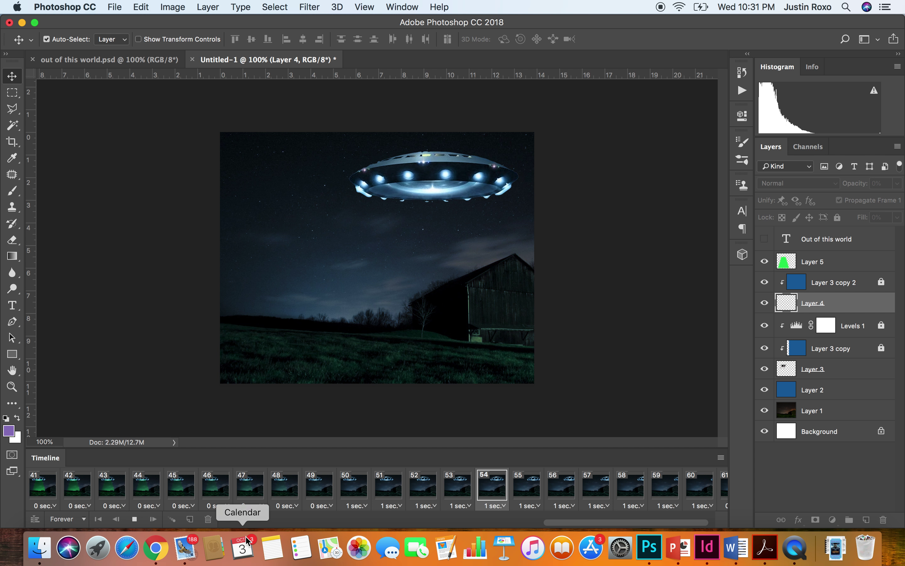
pyautogui.press('space')
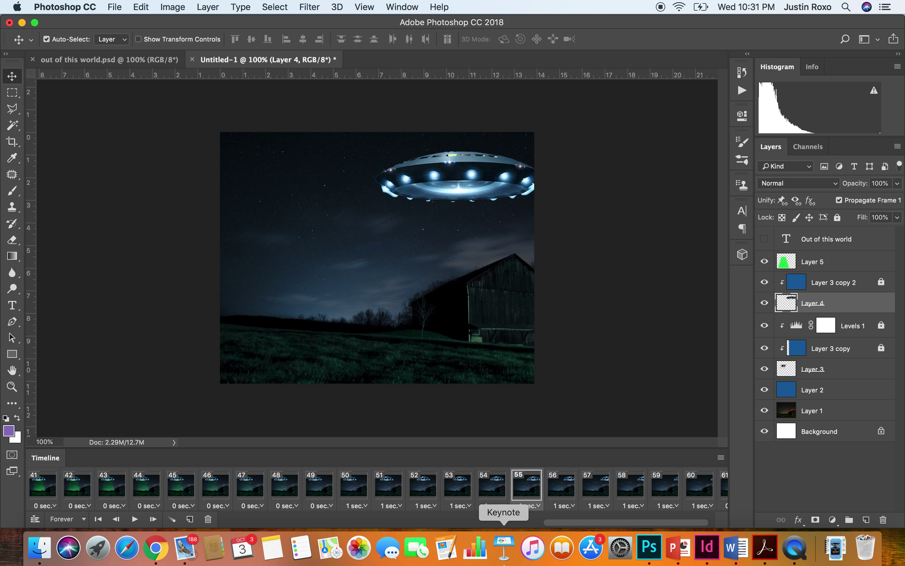
pyautogui.hscroll(2, 517, 500)
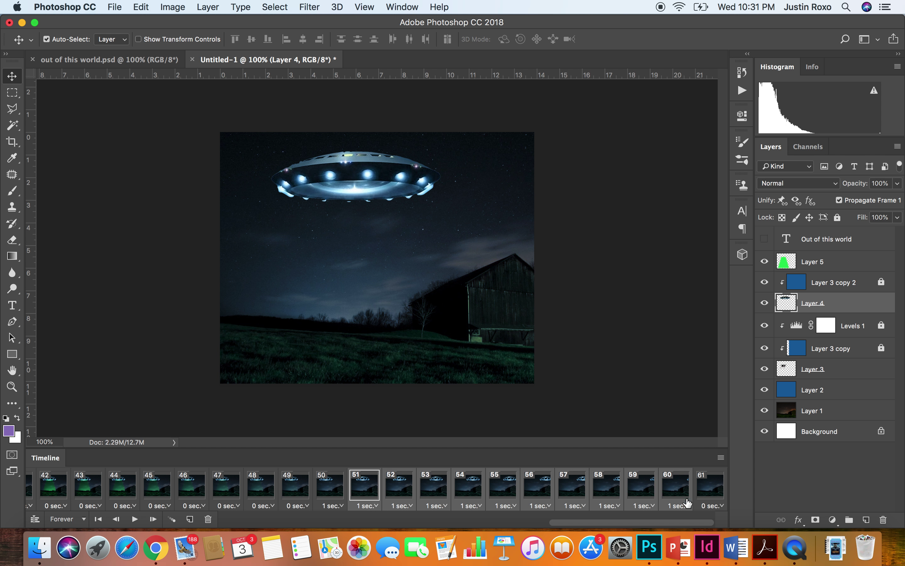
pyautogui.click(688, 506)
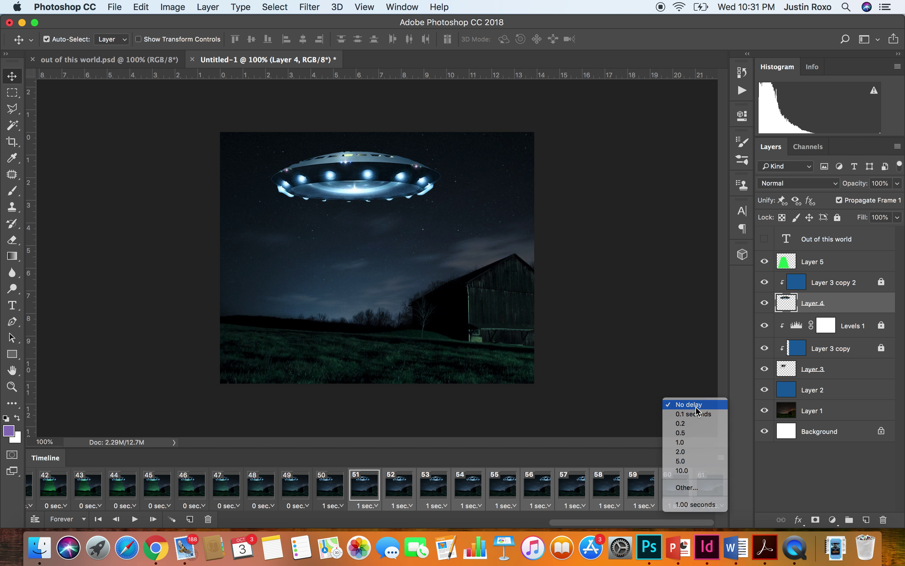
pyautogui.click(689, 405)
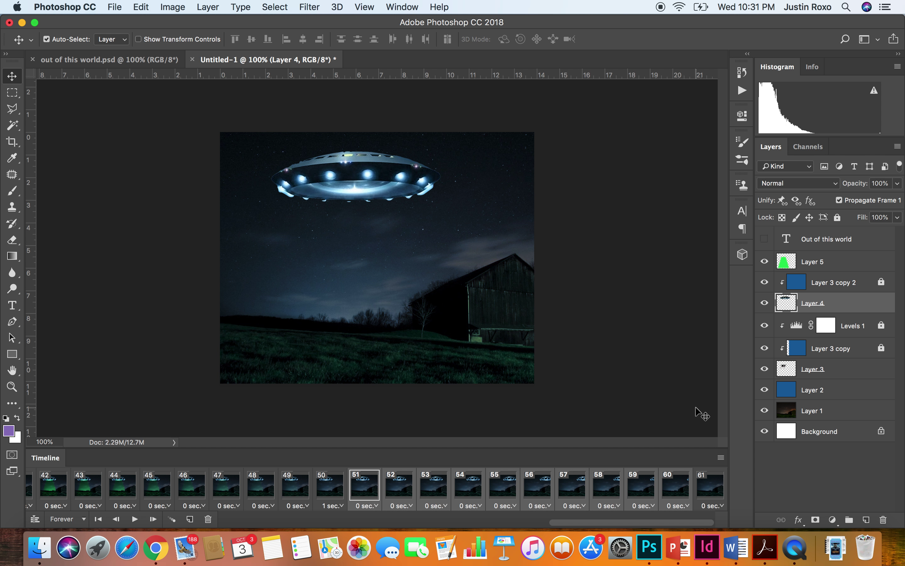
# Play the animation again to check the speed of the UFO's exit
pyautogui.click(98, 491)
pyautogui.click(135, 519)
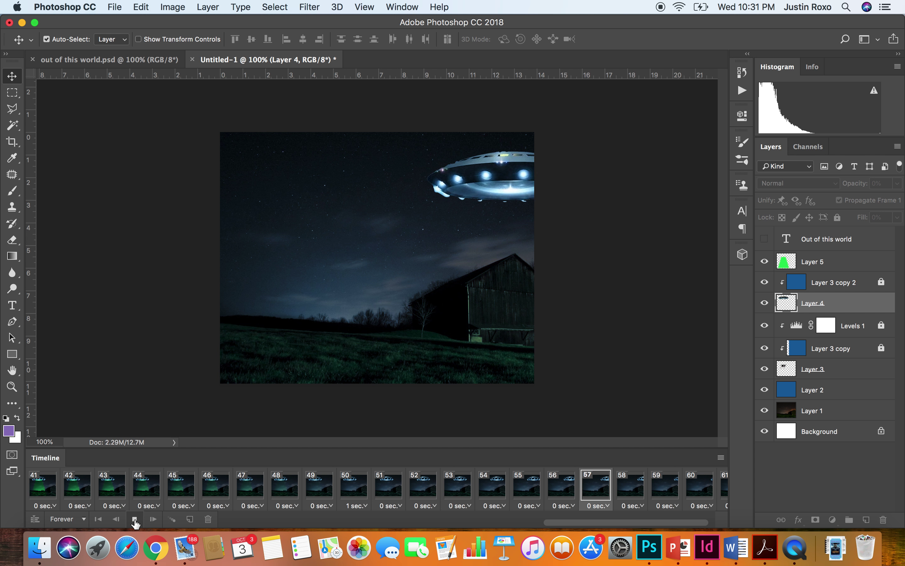
pyautogui.click(134, 520)
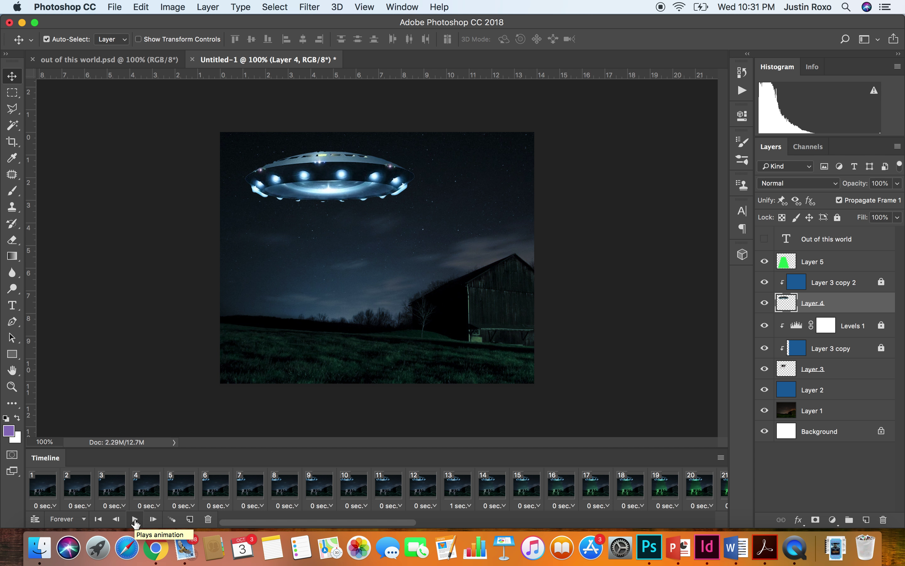
# In frame 51, move the UFO on Layer 4 horizontally until it is completely off the canvas's right edge
pyautogui.hscroll(15, 467, 488)
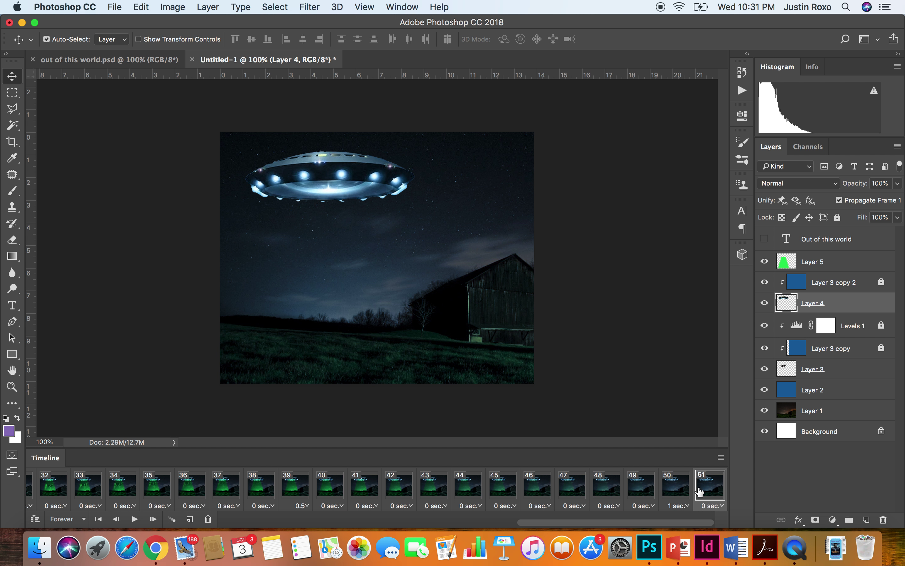
pyautogui.click(683, 495)
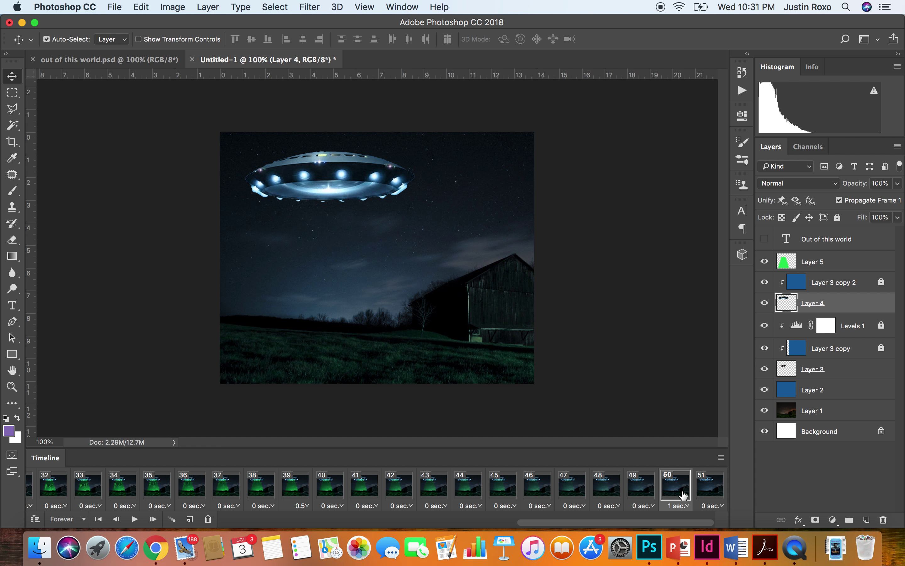
pyautogui.click(709, 497)
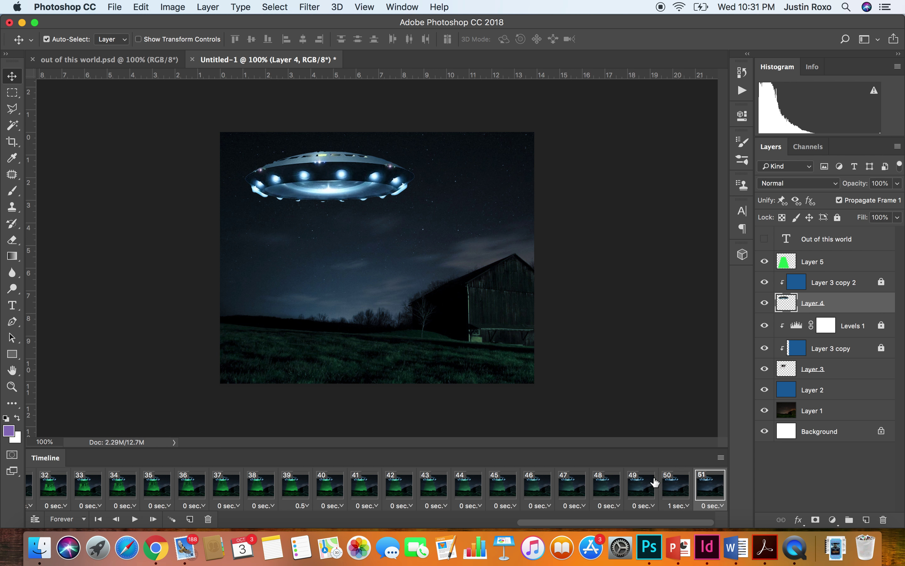
pyautogui.moveTo(354, 190); pyautogui.dragTo(598, 191)
pyautogui.moveTo(530, 184); pyautogui.dragTo(584, 184)
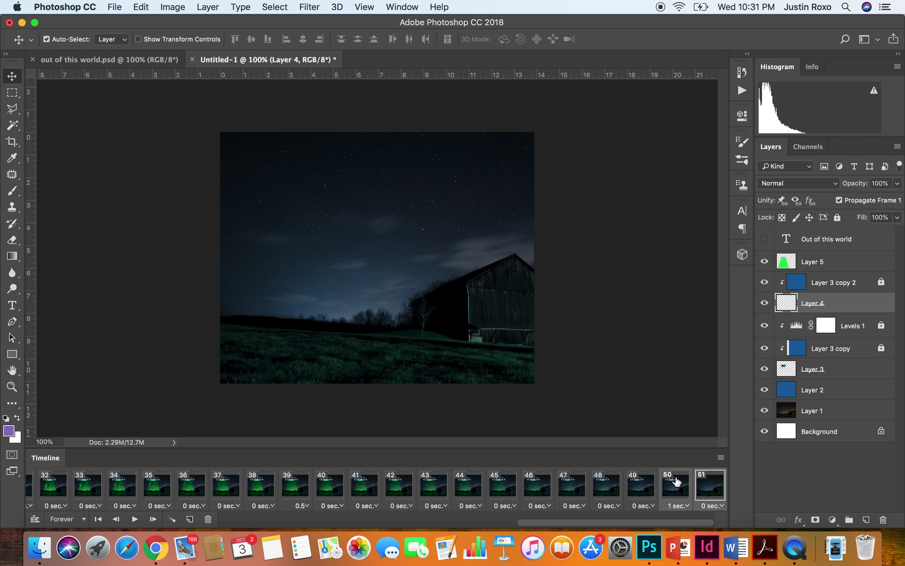
# Tween frames 50 and 51 with 7 added frames across all layers, including position, opacity and effects
pyautogui.click(172, 519)
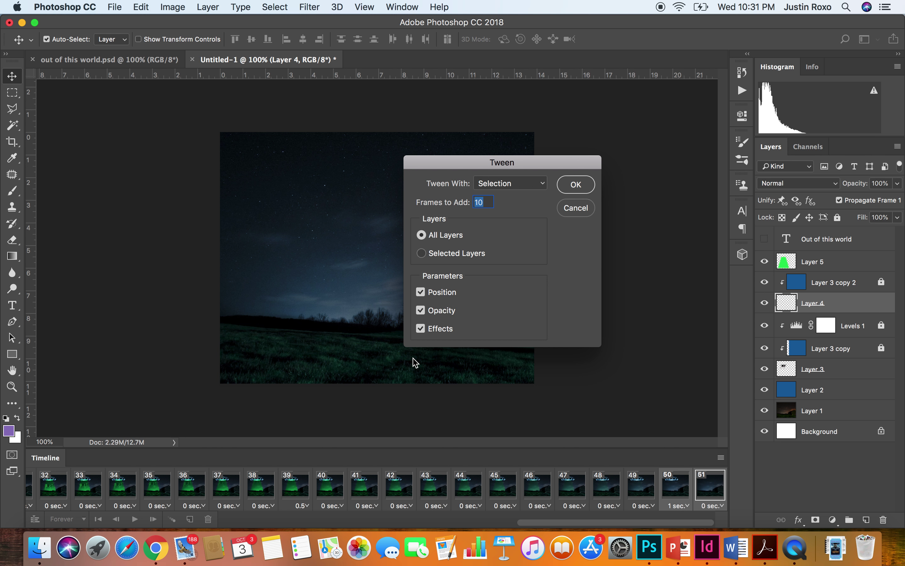
pyautogui.write('7')
pyautogui.click(583, 181)
# Set frames 51 to 57 to no delay
pyautogui.click(456, 493)
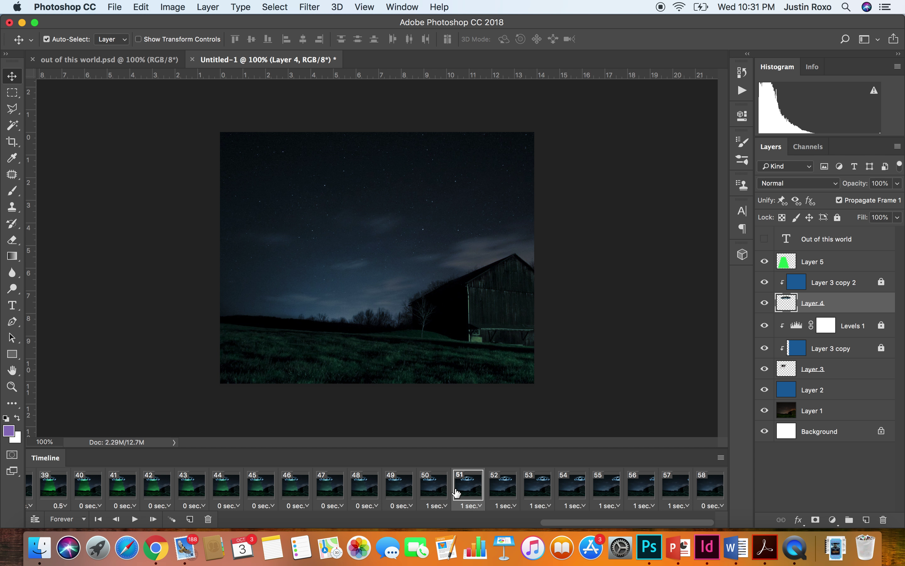
pyautogui.keyDown('shift'); pyautogui.click(683, 498); pyautogui.keyUp('shift')
pyautogui.click(685, 509)
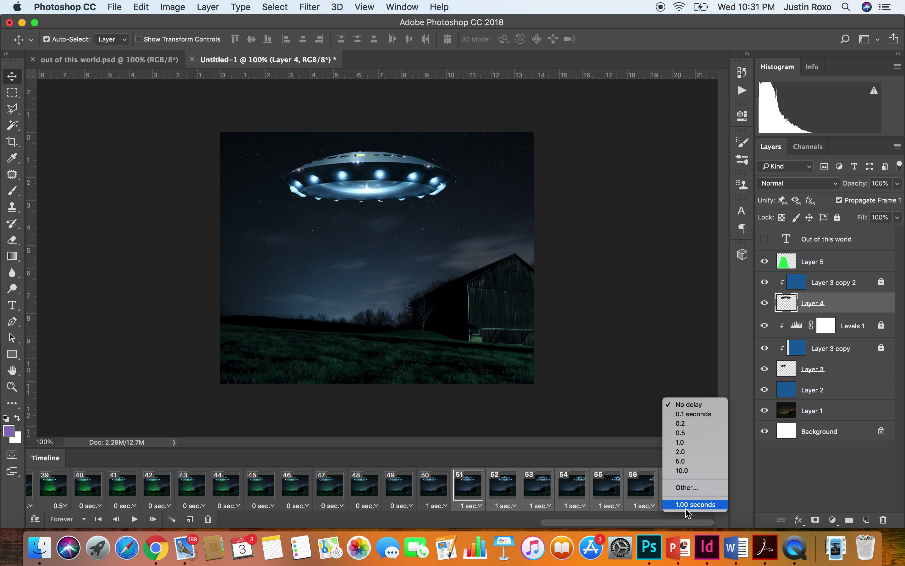
pyautogui.click(684, 404)
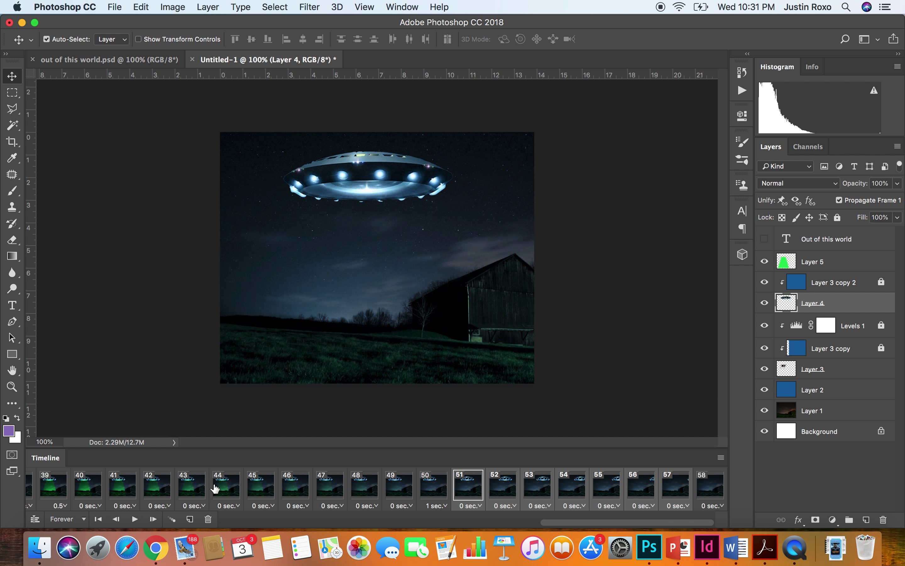
# Play the animation twice to check the UFO's exit speed and the jump back to the first frame
pyautogui.click(190, 485)
pyautogui.click(134, 519)
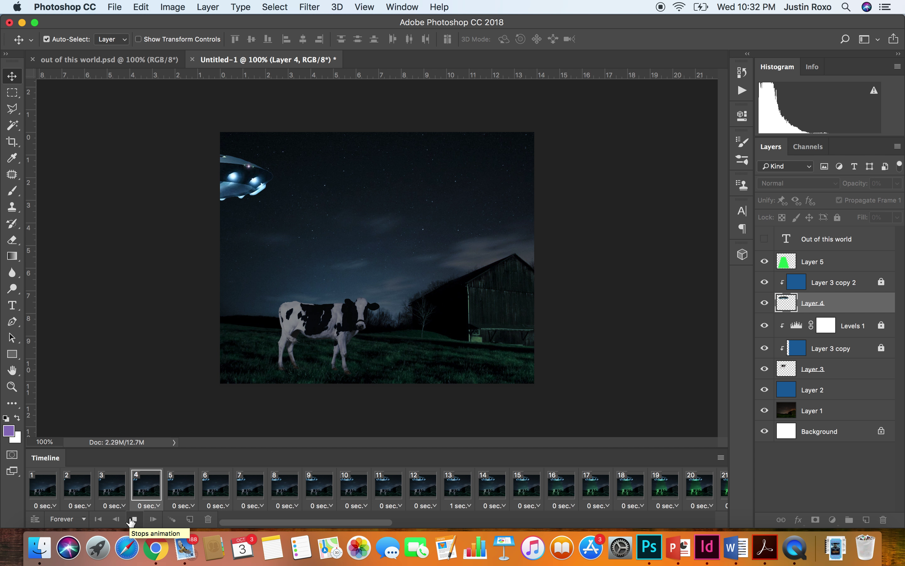
pyautogui.click(133, 518)
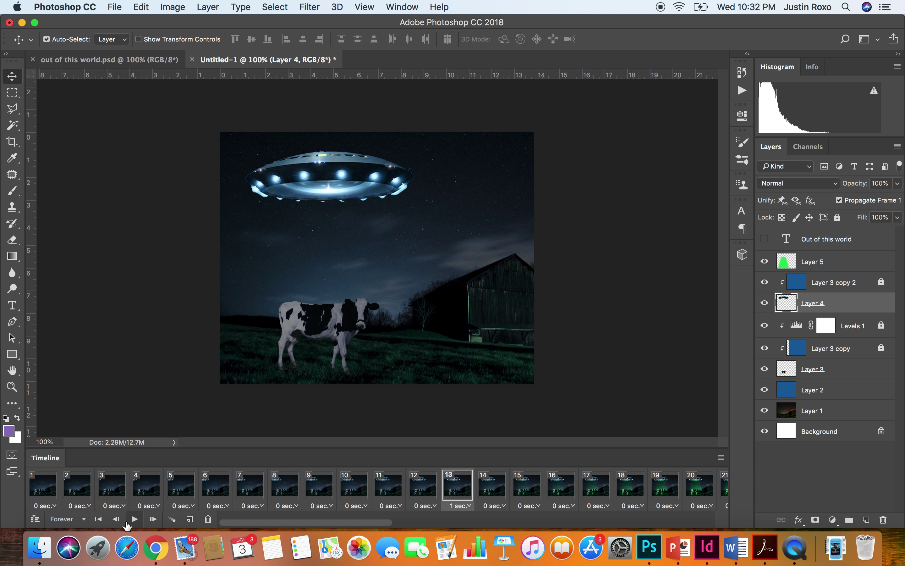
pyautogui.click(136, 523)
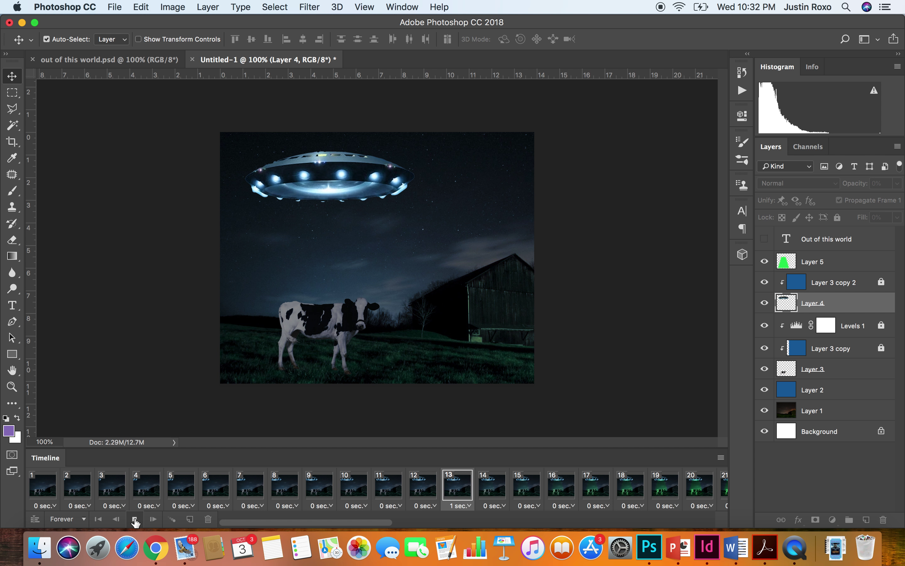
pyautogui.click(136, 521)
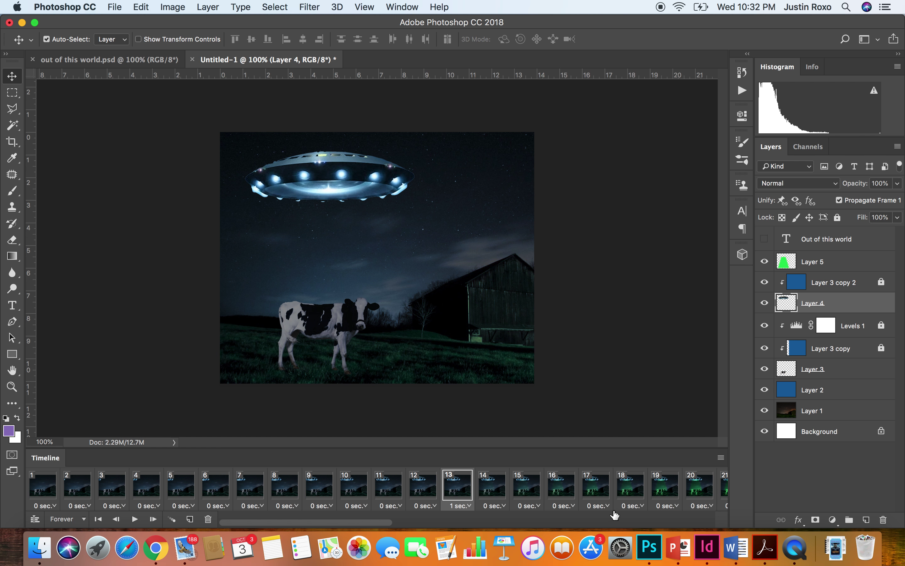
# Copy frame 1 and paste it after frame 58, the last frame of the animation, without linking added layers
pyautogui.hscroll(10, 643, 496)
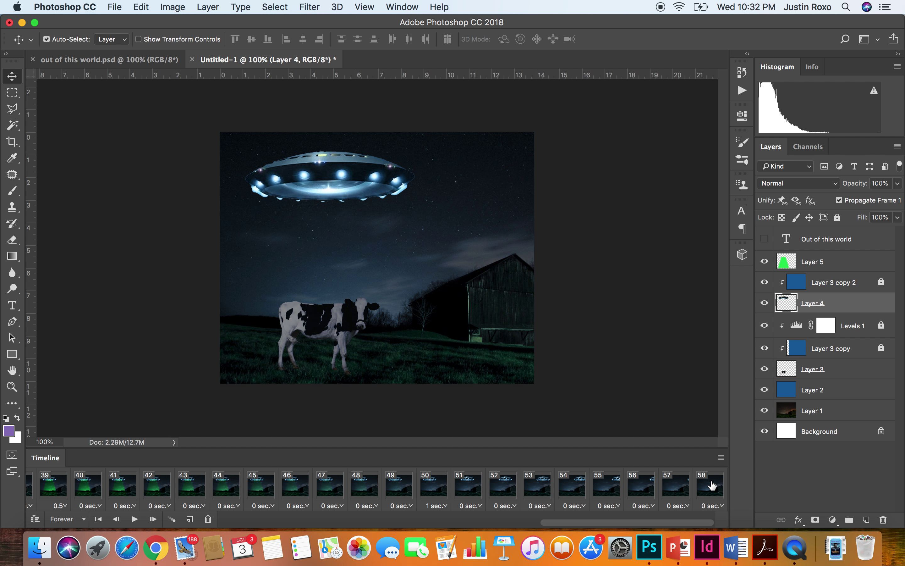
pyautogui.click(712, 486)
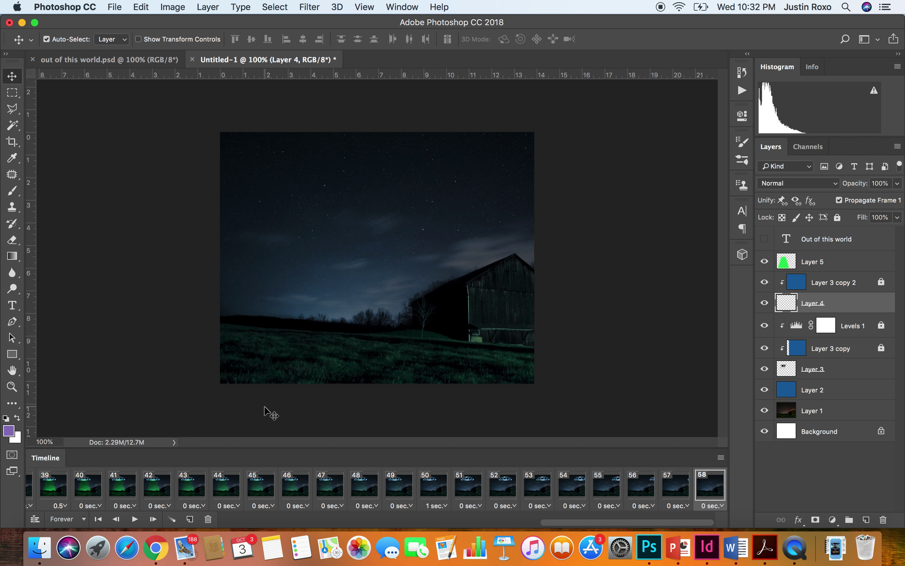
pyautogui.hscroll(-10, 226, 493)
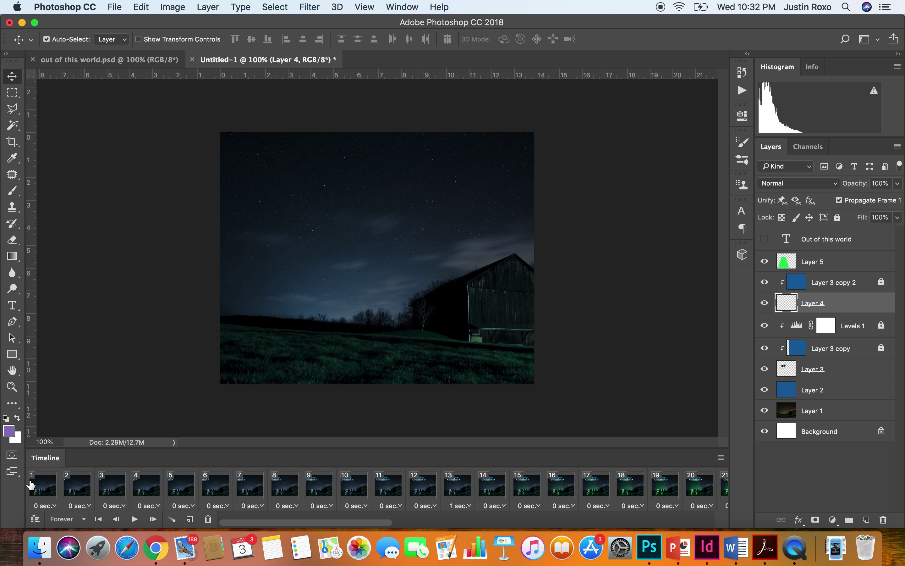
pyautogui.click(43, 486)
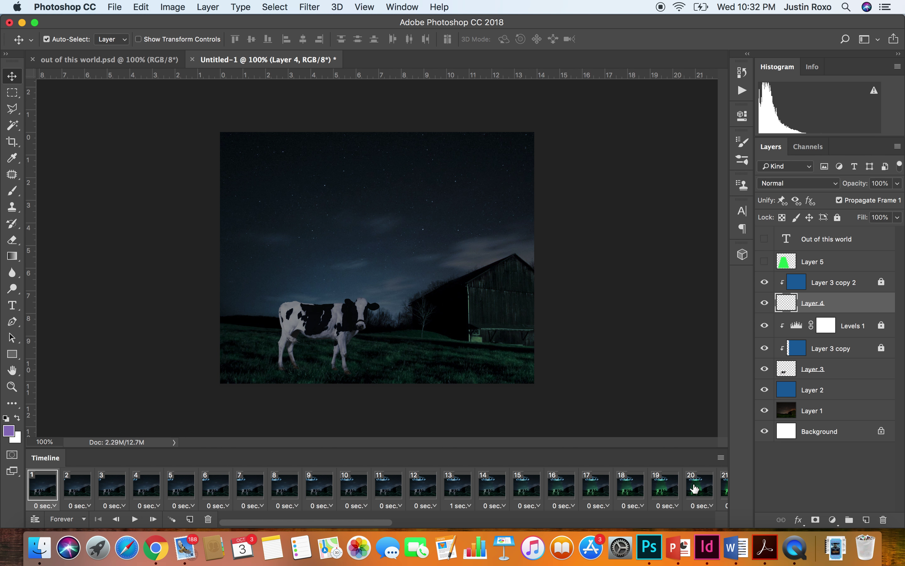
pyautogui.click(721, 457)
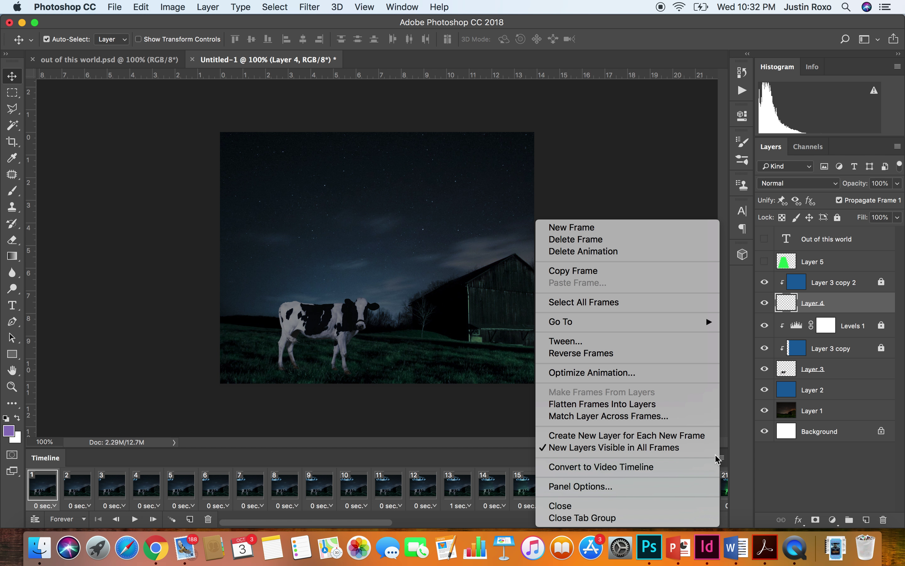
pyautogui.click(619, 271)
pyautogui.hscroll(15, 668, 513)
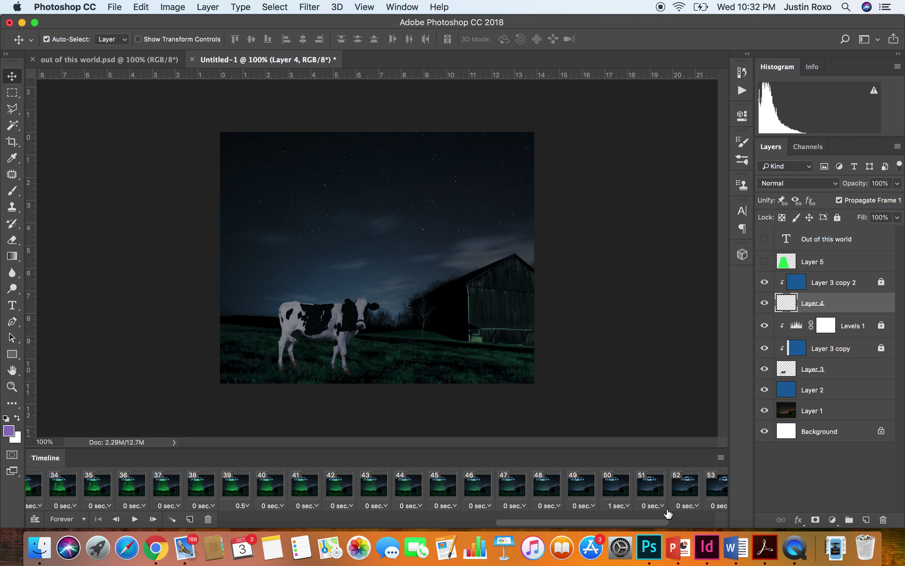
pyautogui.click(720, 495)
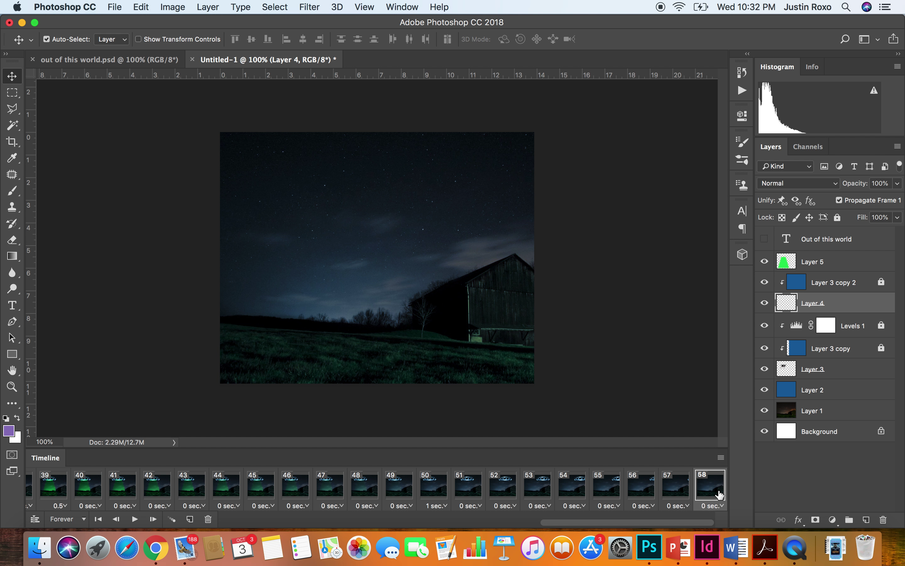
pyautogui.click(721, 457)
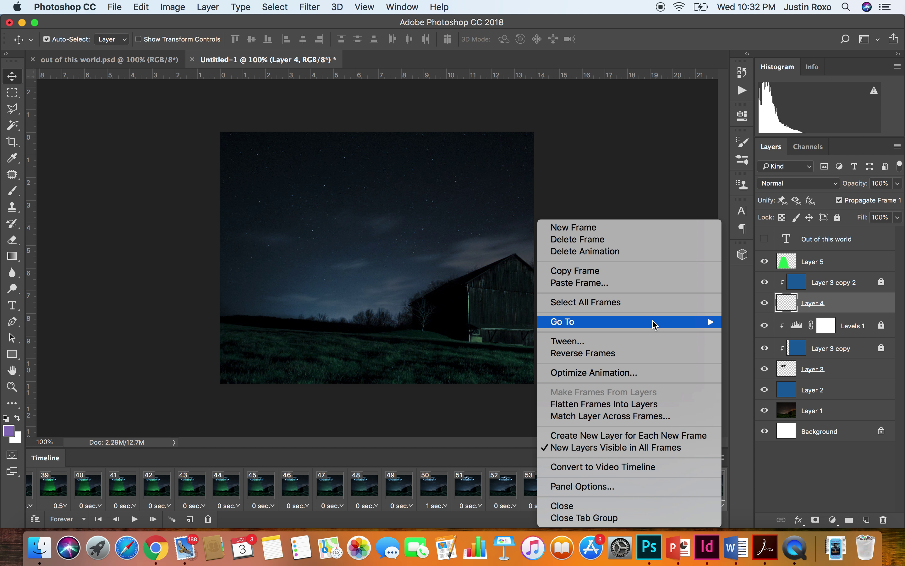
pyautogui.click(655, 288)
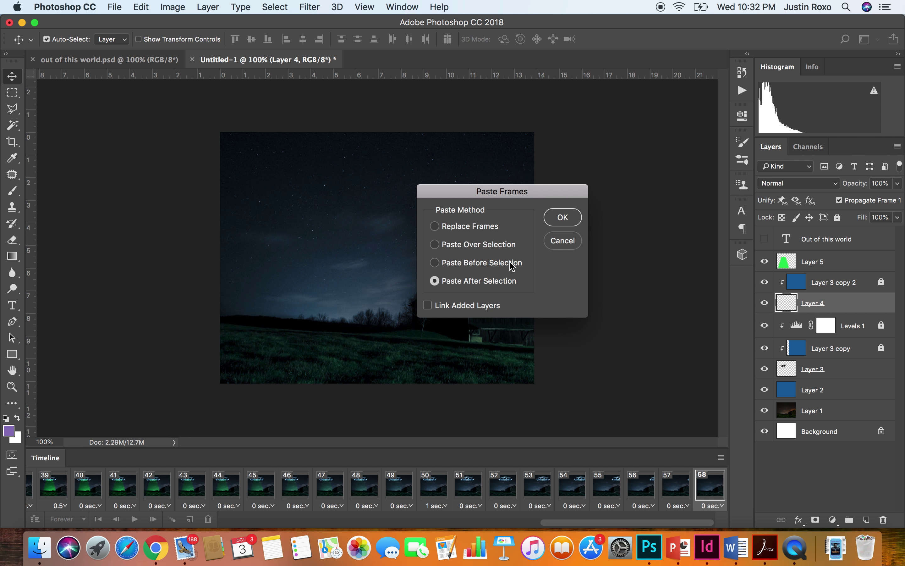
pyautogui.click(564, 222)
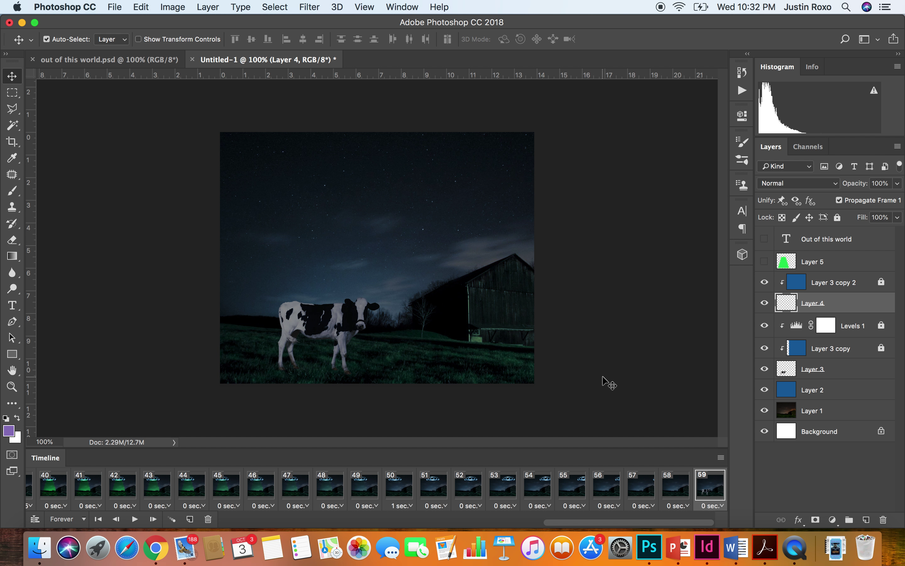
# Compare frame 58 with the pasted frame 59, and duplicate frame 59
pyautogui.click(670, 477)
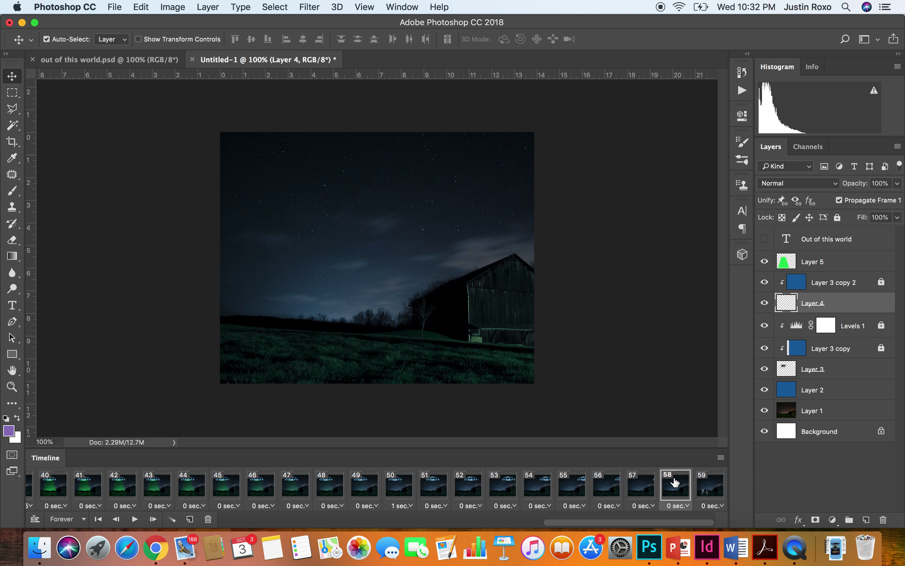
pyautogui.click(712, 490)
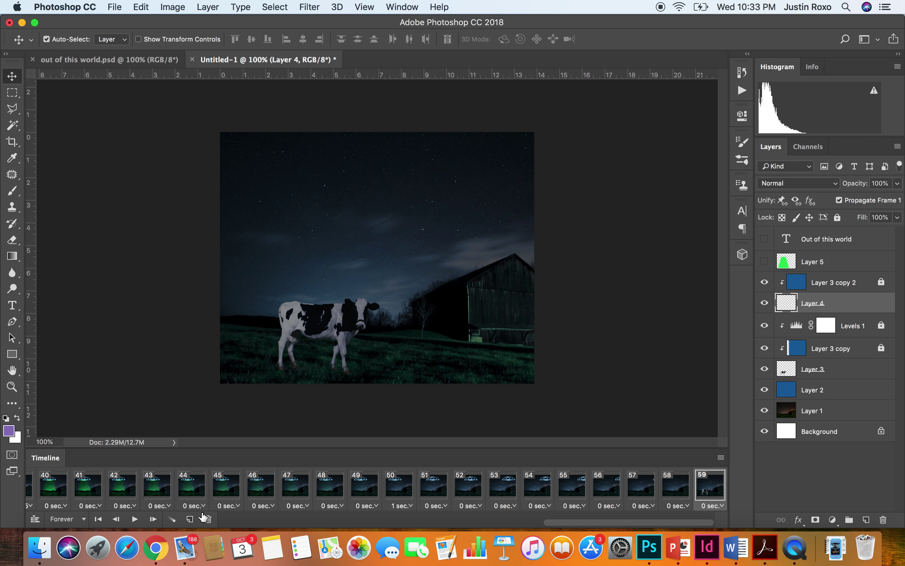
pyautogui.click(189, 518)
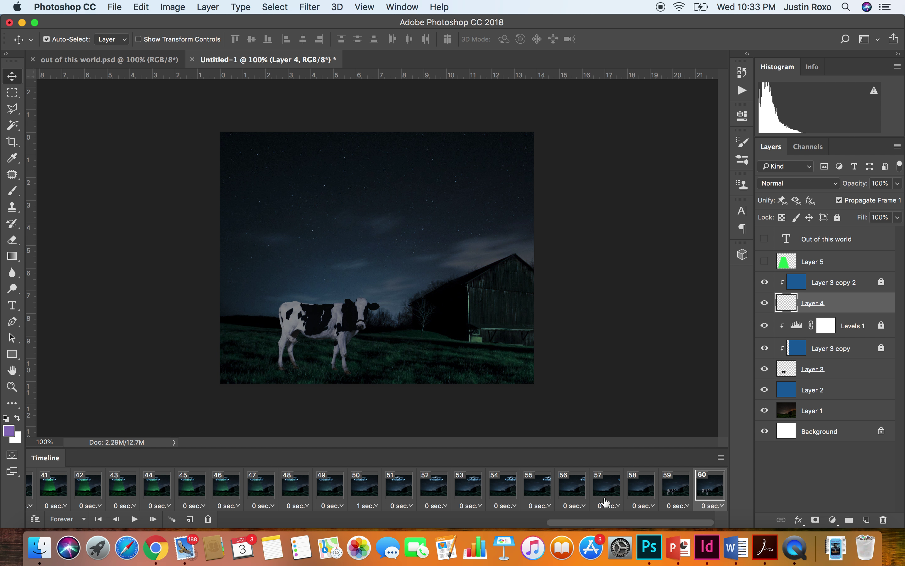
pyautogui.click(674, 490)
pyautogui.click(721, 489)
pyautogui.click(679, 492)
pyautogui.click(706, 492)
pyautogui.click(673, 493)
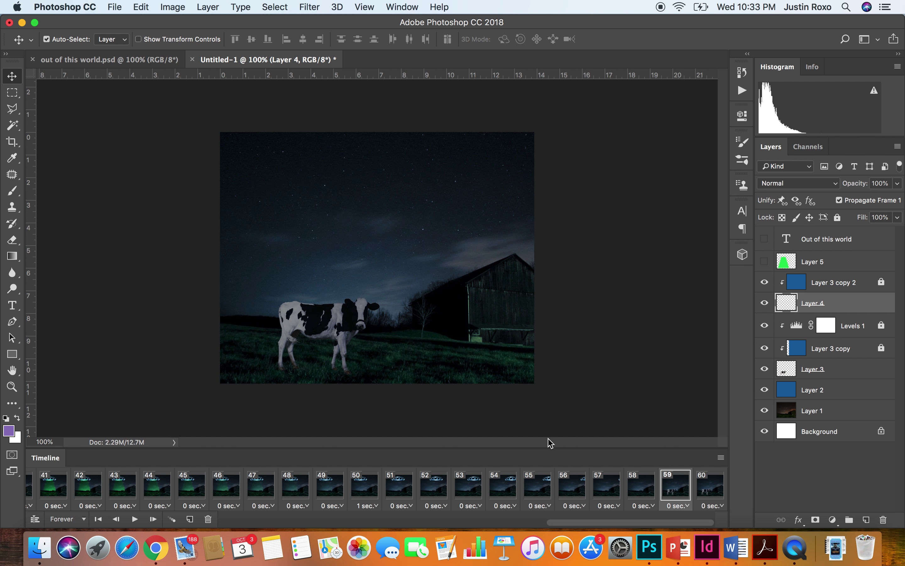
# Try a cow walk-in: move the cow off the canvas's left edge in frame 59 and tween to frame 60 with 14 added frames
pyautogui.moveTo(306, 333); pyautogui.dragTo(159, 340)
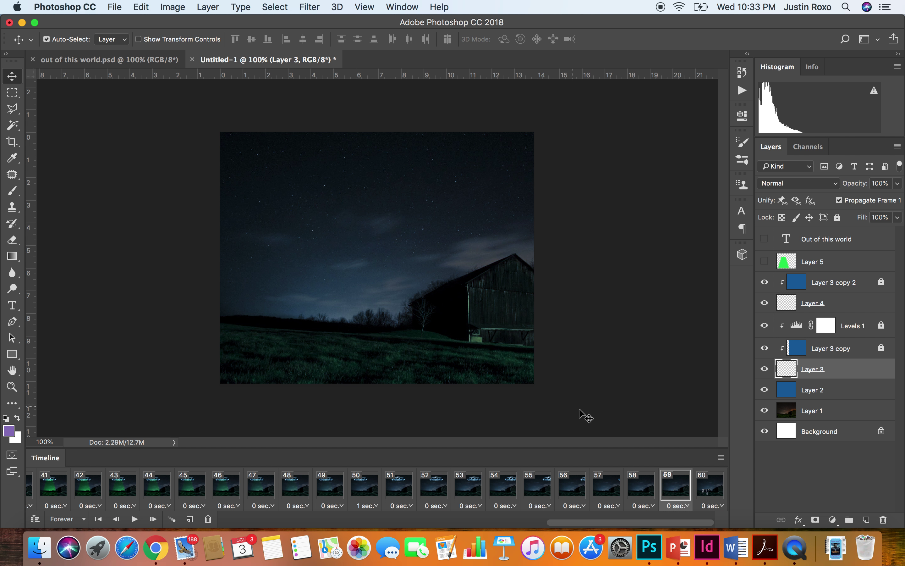
pyautogui.click(647, 490)
pyautogui.click(669, 493)
pyautogui.keyDown('shift'); pyautogui.click(704, 491); pyautogui.keyUp('shift')
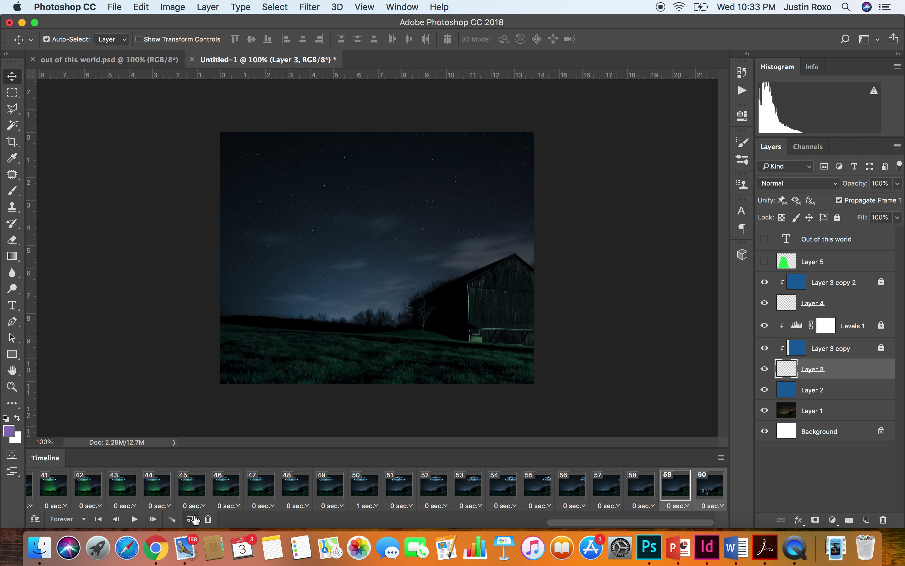
pyautogui.click(173, 519)
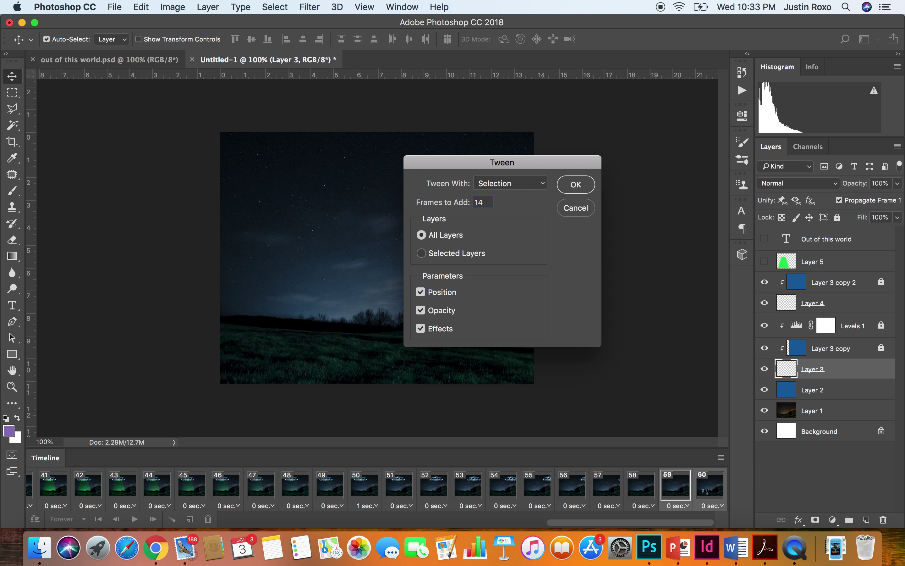
pyautogui.click(575, 185)
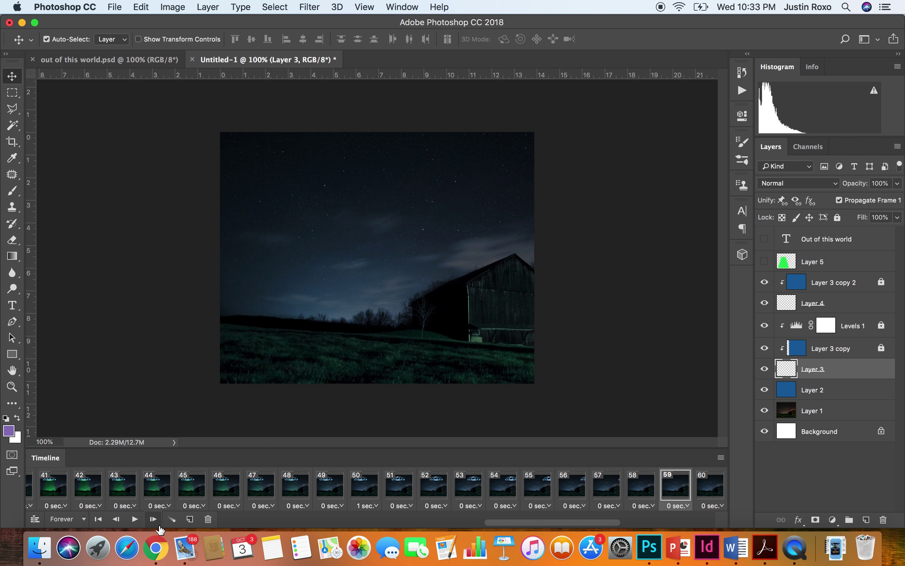
# Preview the cow's walk-in and undo its tween and the cow's move
pyautogui.click(135, 519)
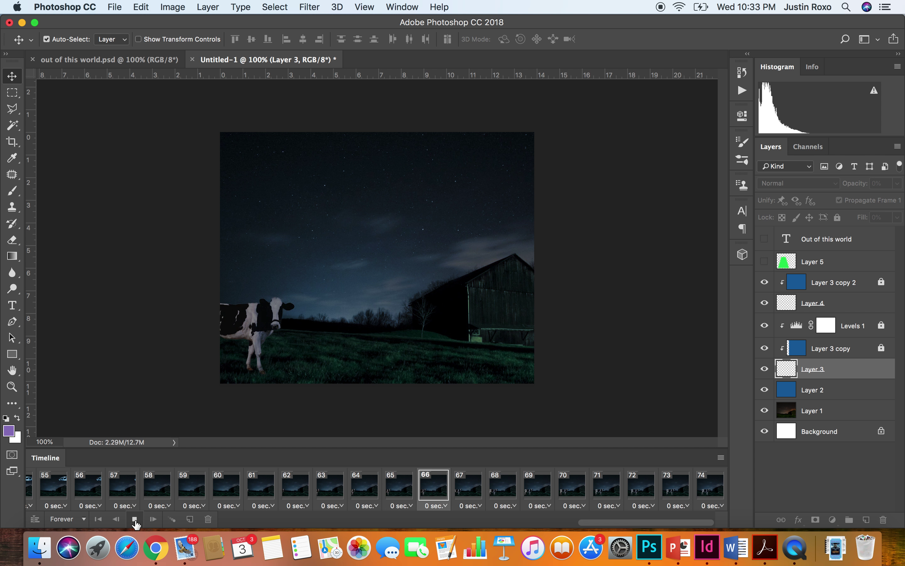
pyautogui.click(135, 520)
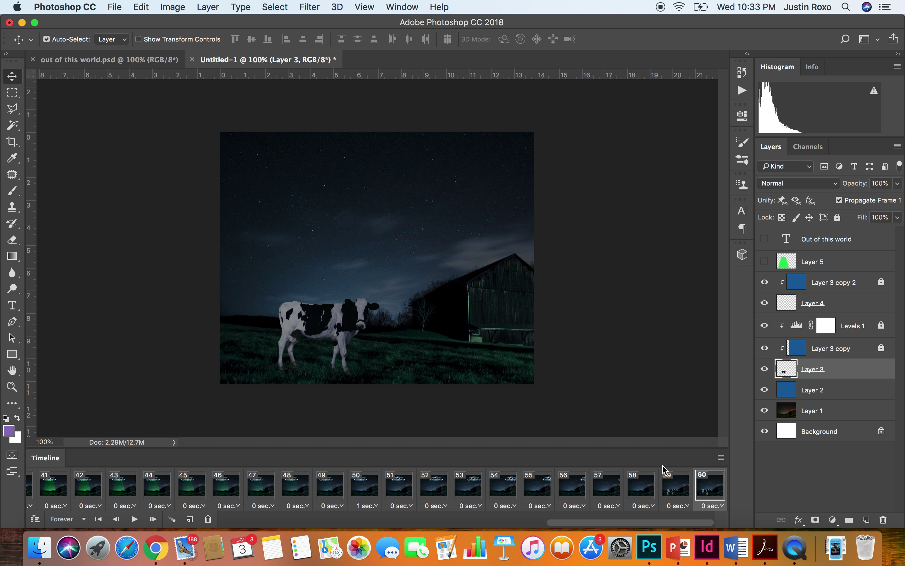
# Tween frames 59 and 60 with 25 added frames across all layers, including position, opacity and effects
pyautogui.click(675, 487)
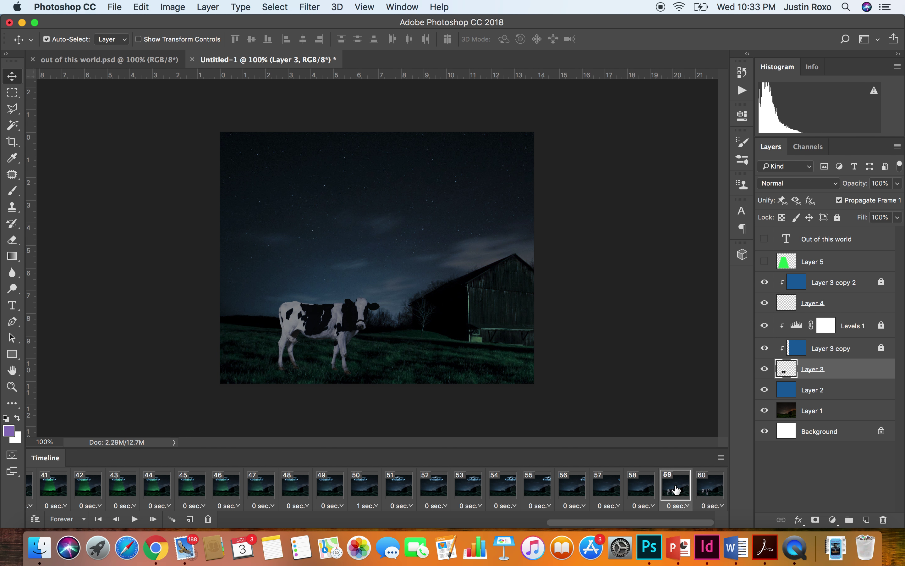
pyautogui.click(703, 490)
pyautogui.keyDown('shift'); pyautogui.click(673, 491); pyautogui.keyUp('shift')
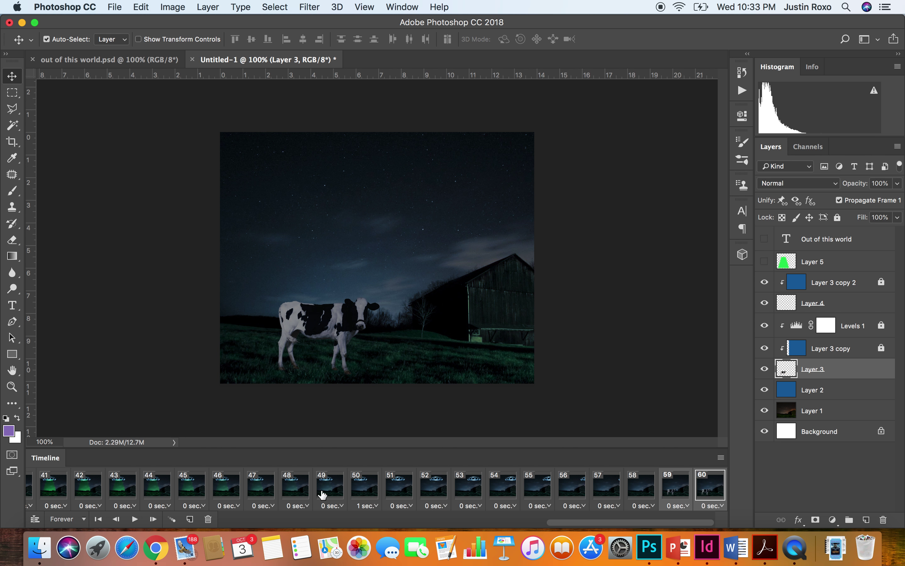
pyautogui.click(172, 519)
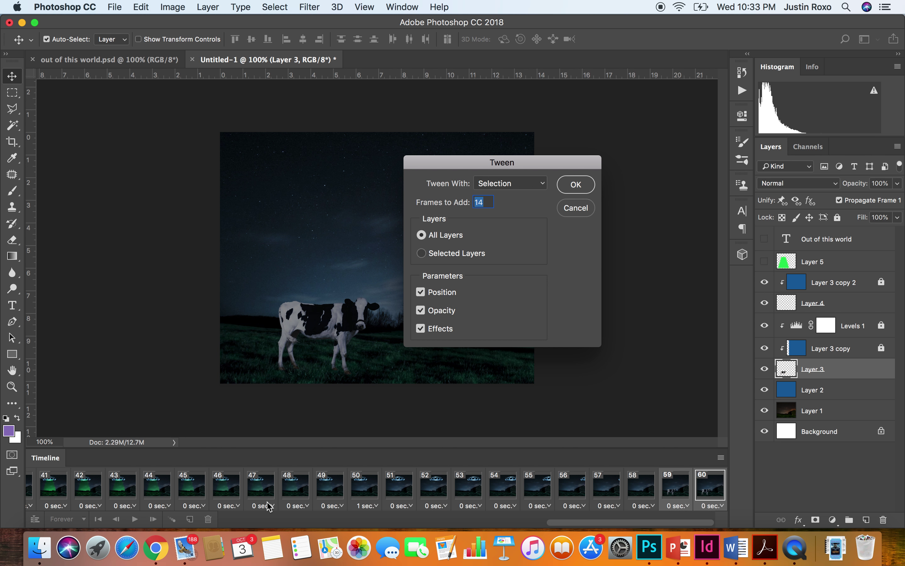
pyautogui.write('25')
pyautogui.click(576, 185)
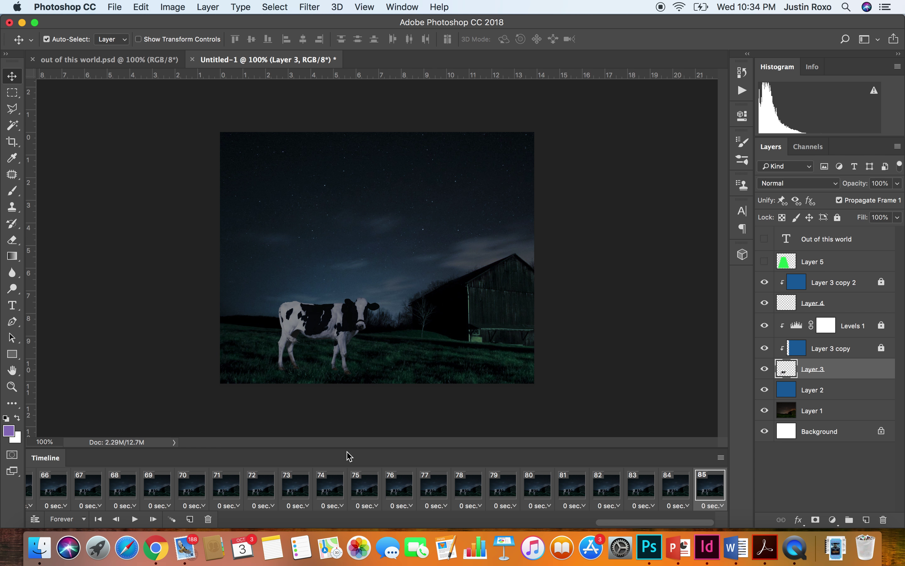
# Play the animation through its loop and check the added standing-cow frames at the end of the timeline
pyautogui.click(136, 519)
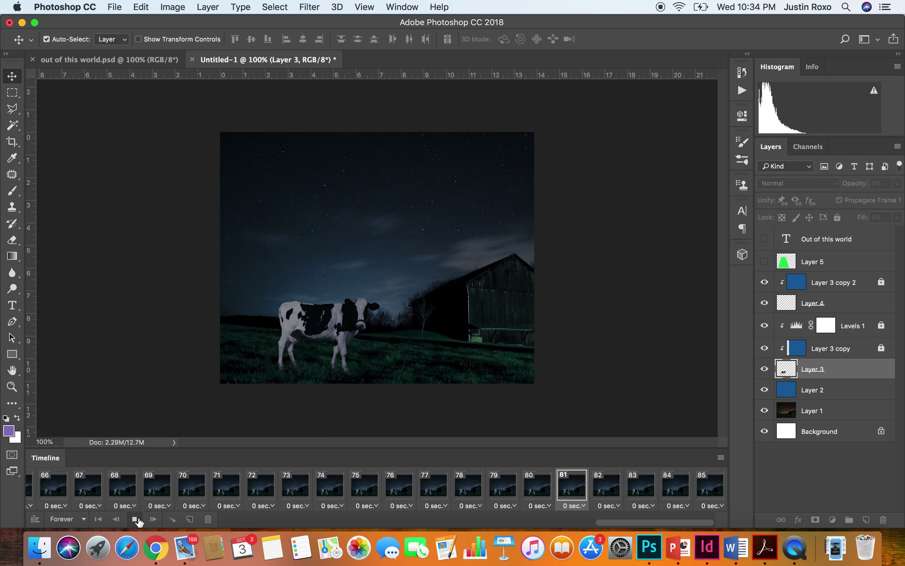
pyautogui.click(136, 518)
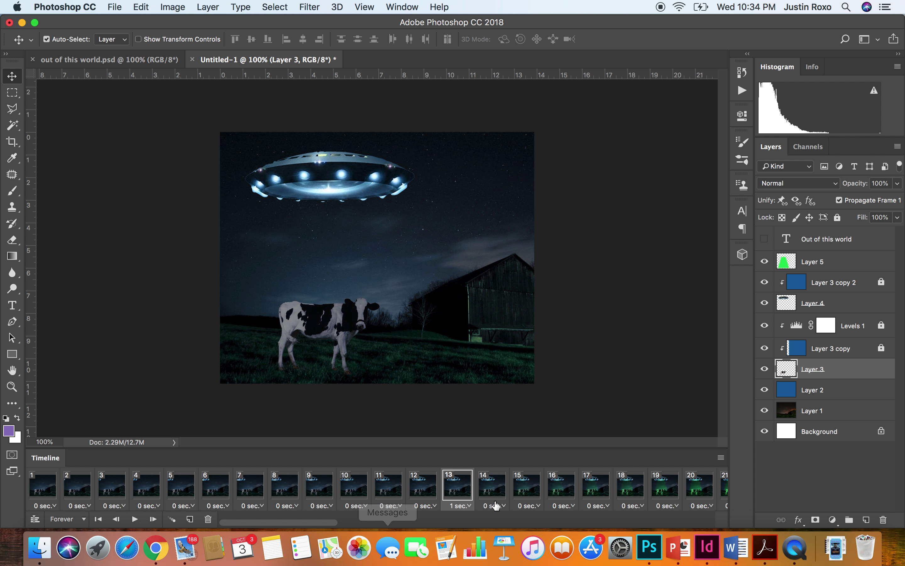
pyautogui.hscroll(15, 566, 503)
pyautogui.hscroll(10, 567, 503)
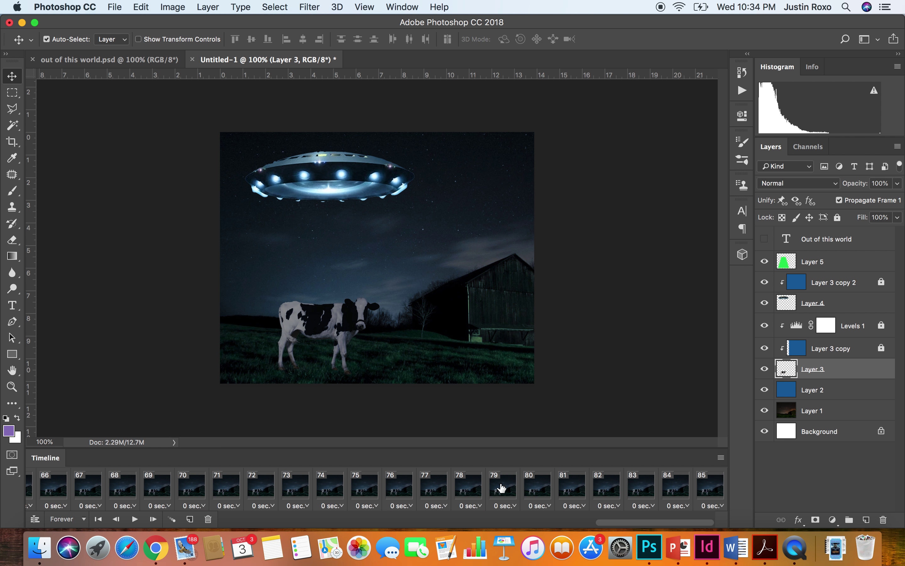
# Replace the last tween with a cow walk-in, moving the cow off the canvas's left edge in frame 59 and tweening to frame 60 with 25 added frames
pyautogui.press('super+z')
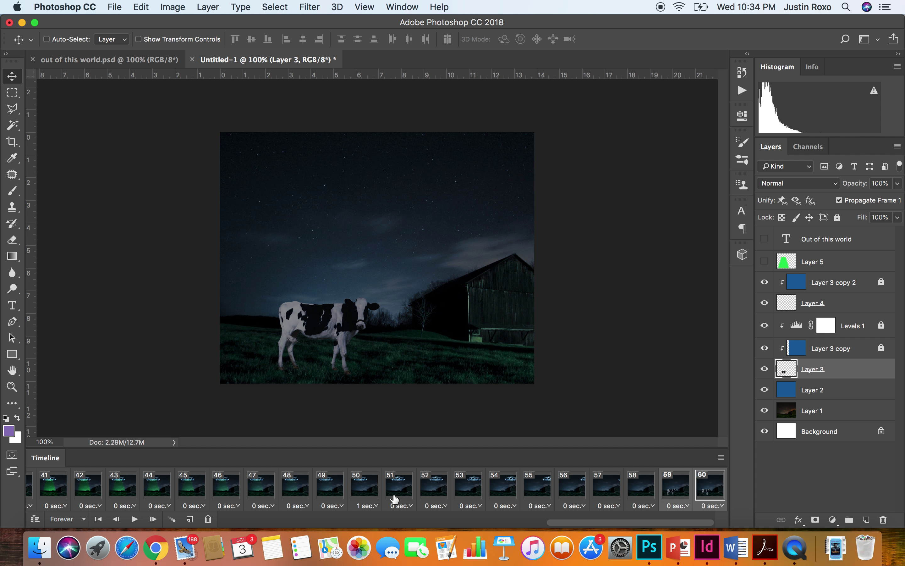
pyautogui.click(675, 498)
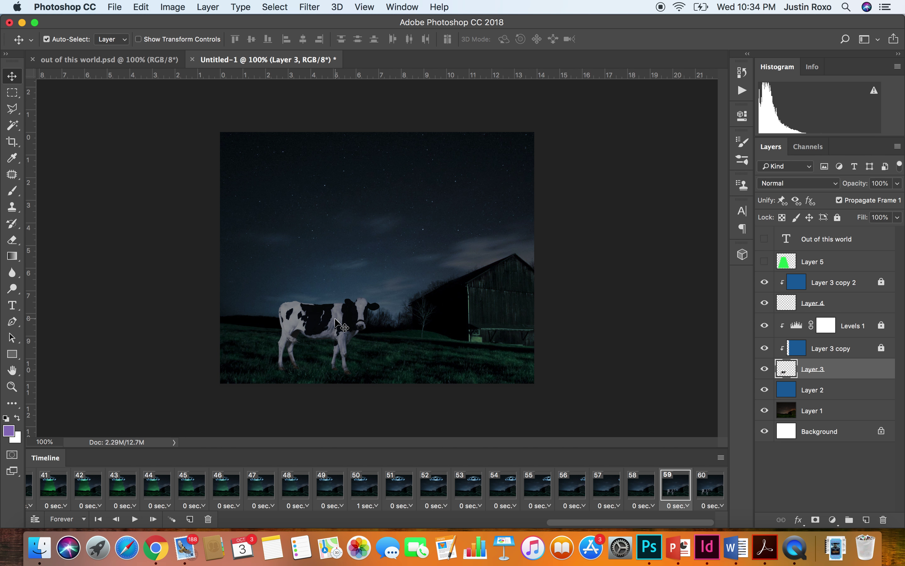
pyautogui.moveTo(336, 320); pyautogui.dragTo(183, 334)
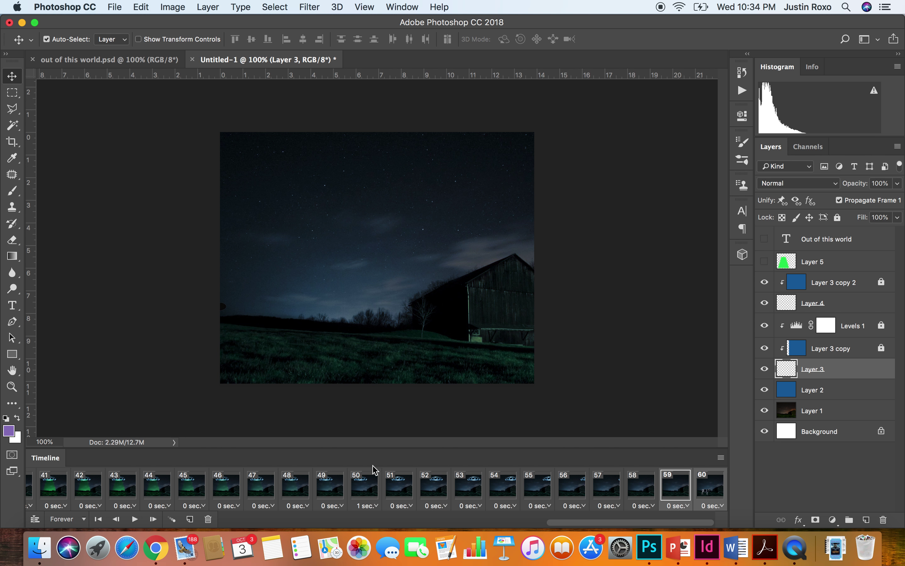
pyautogui.click(173, 519)
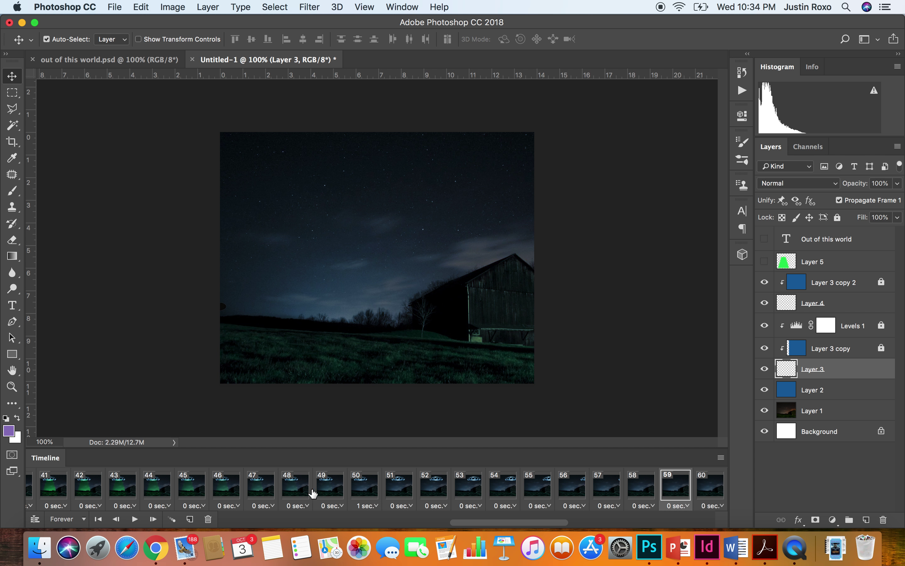
# Play the animation from frame 48 through its loop to check the cow's walk-in, and stop it
pyautogui.click(299, 488)
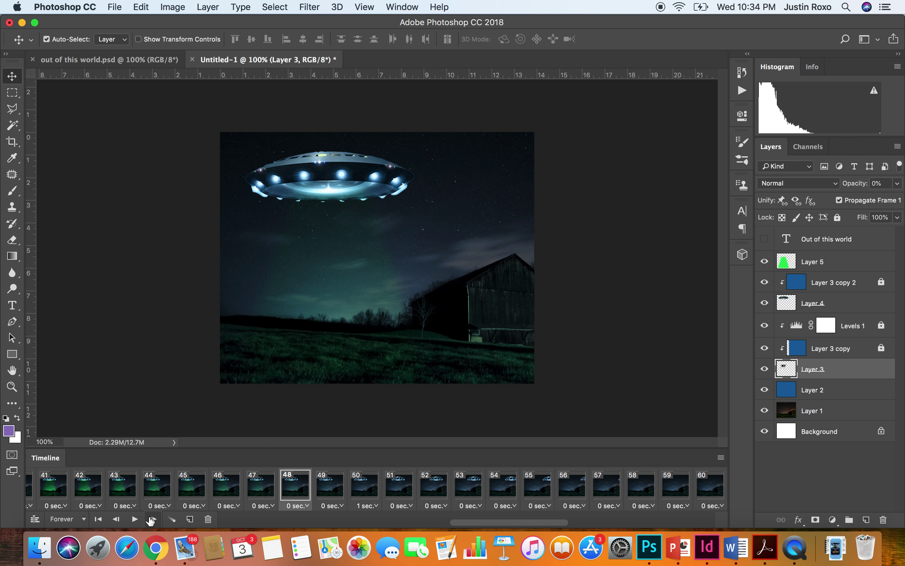
pyautogui.click(134, 518)
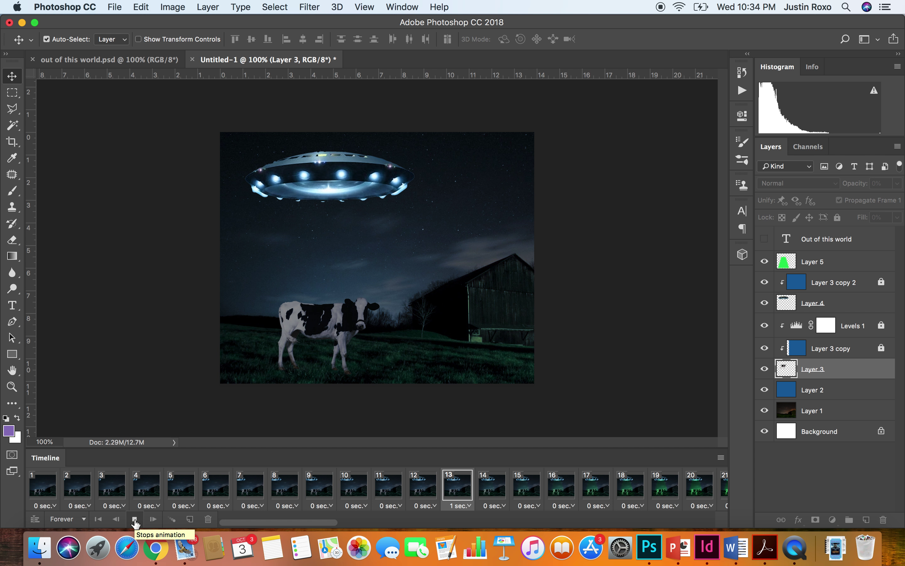
pyautogui.click(134, 519)
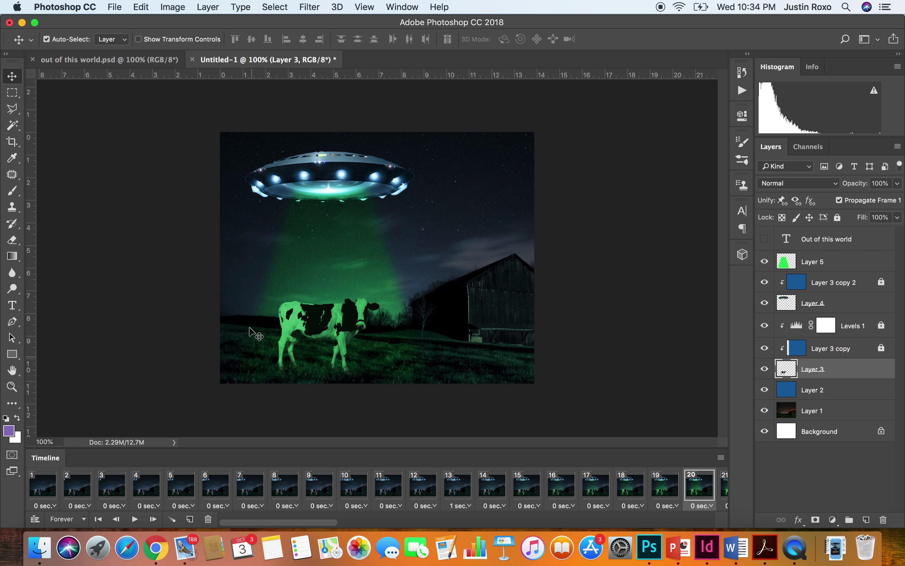
# Open Save for Web (Legacy) and compare the UFO, beam and cow in the original and the three GIF quality previews
pyautogui.click(115, 8)
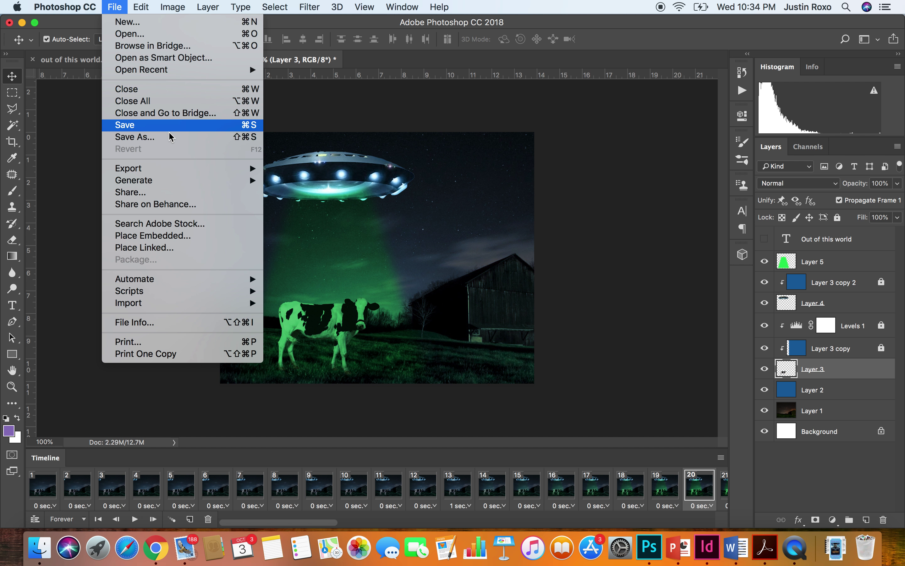
pyautogui.moveTo(155, 168)
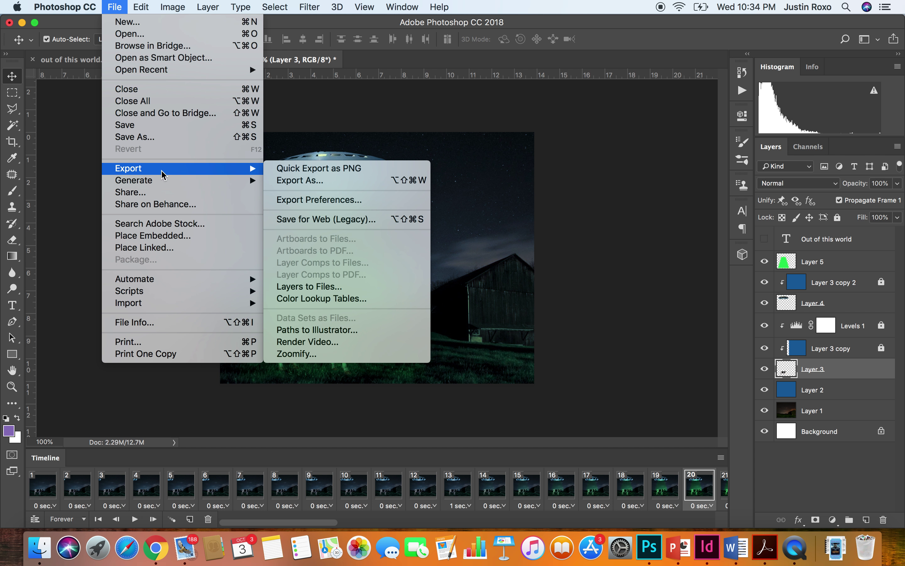
pyautogui.click(316, 220)
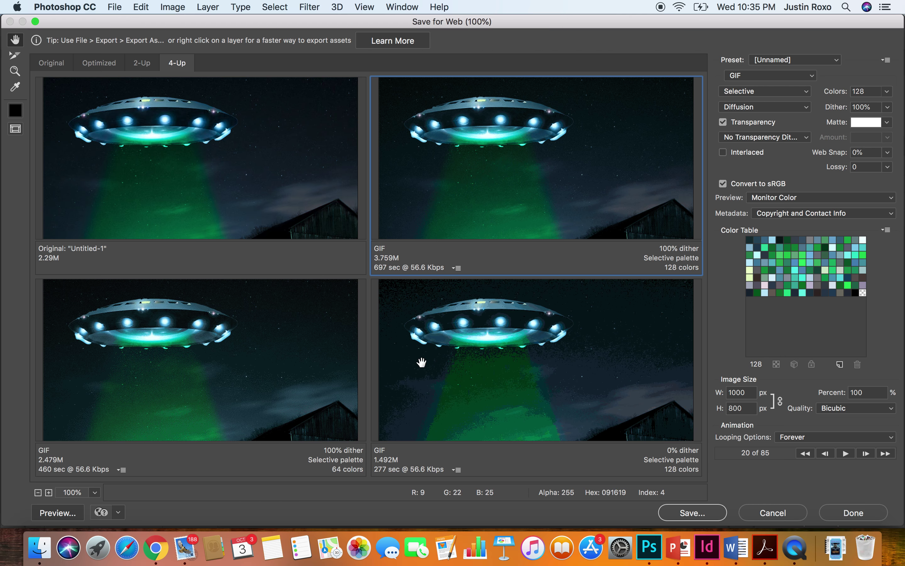
pyautogui.scroll(-5, 421, 362)
pyautogui.scroll(5, 461, 369)
pyautogui.scroll(-4, 461, 369)
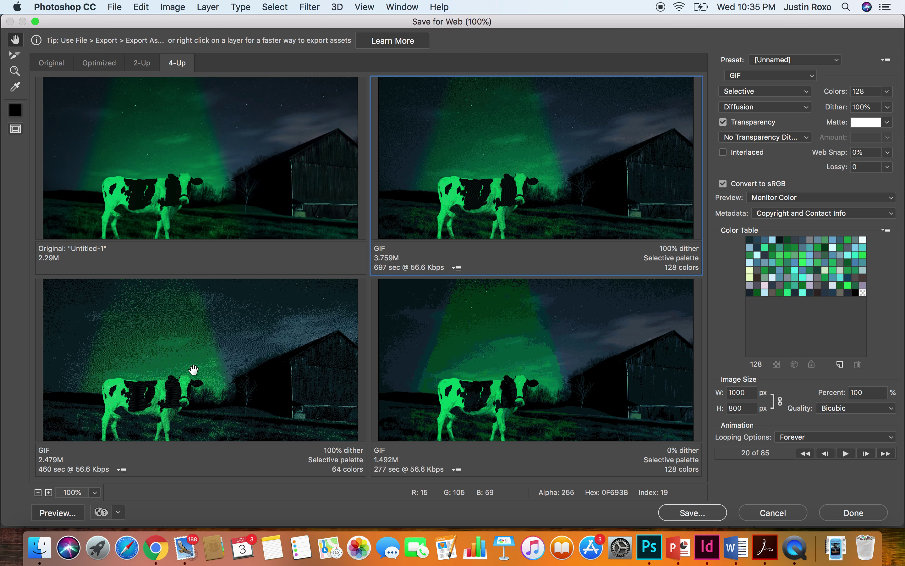
pyautogui.scroll(5, 254, 359)
pyautogui.scroll(-5, 254, 360)
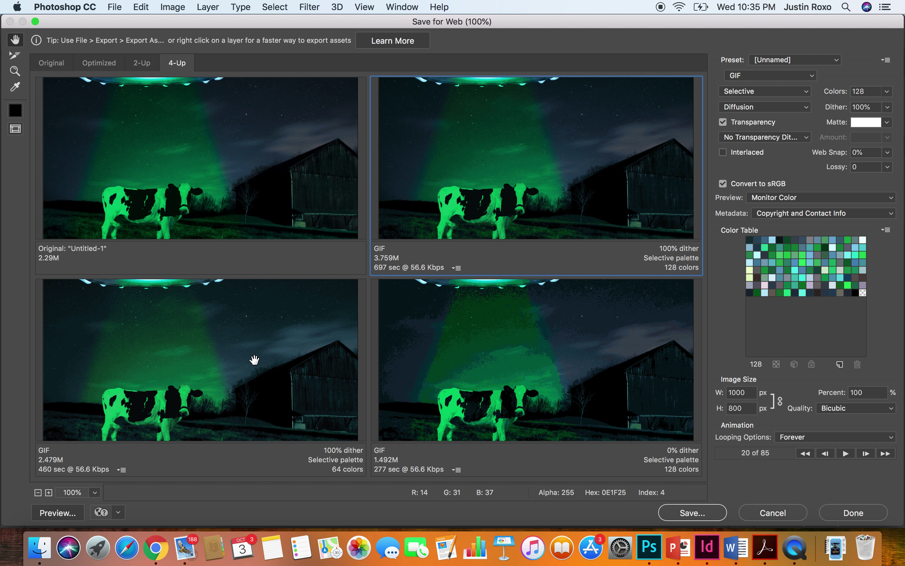
pyautogui.scroll(5, 254, 360)
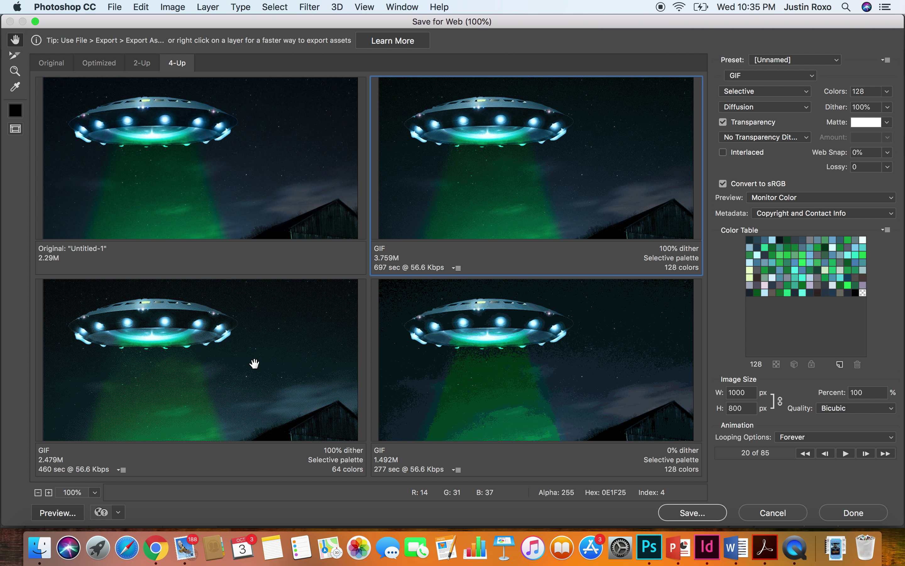
pyautogui.click(168, 190)
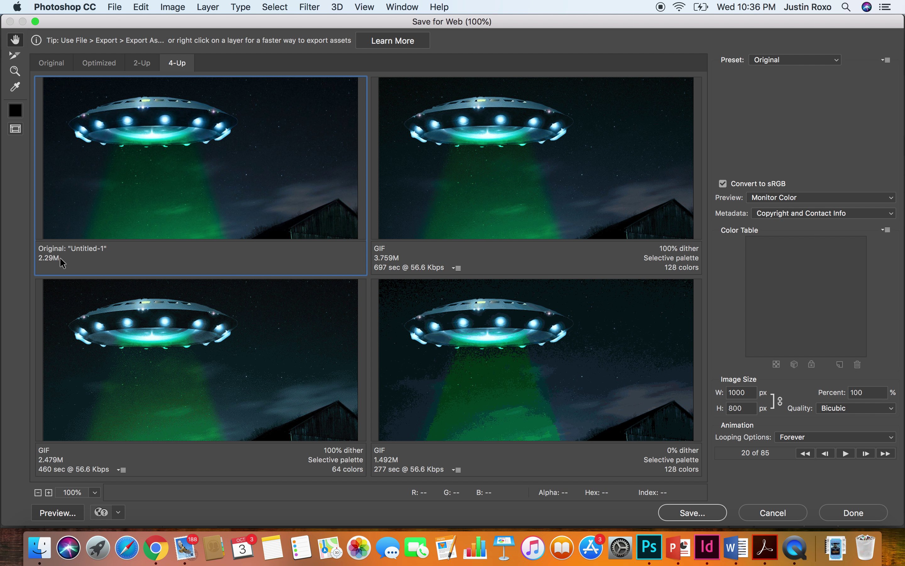
pyautogui.scroll(-5, 259, 186)
pyautogui.scroll(5, 258, 186)
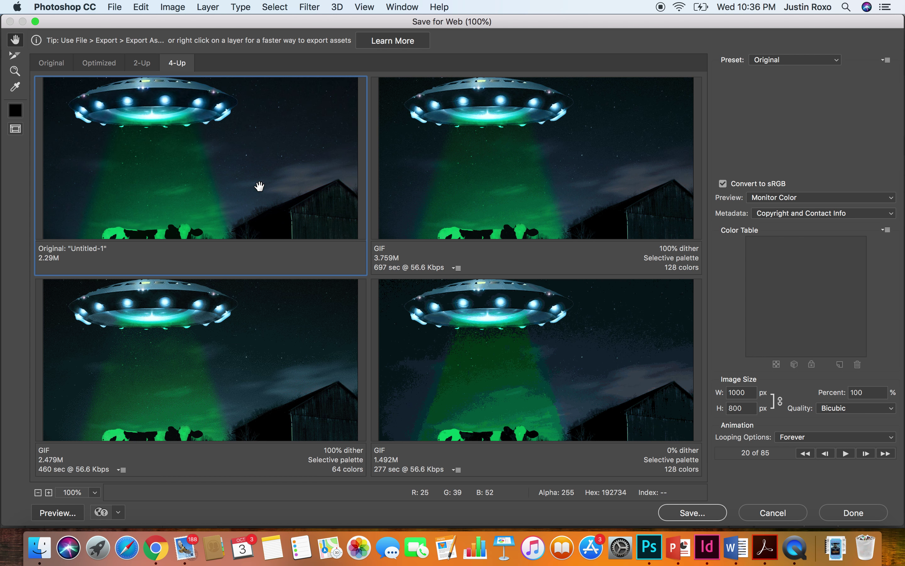
# Preview the animated GIF in the browser, review its playback and export settings, and return to Photoshop
pyautogui.click(71, 519)
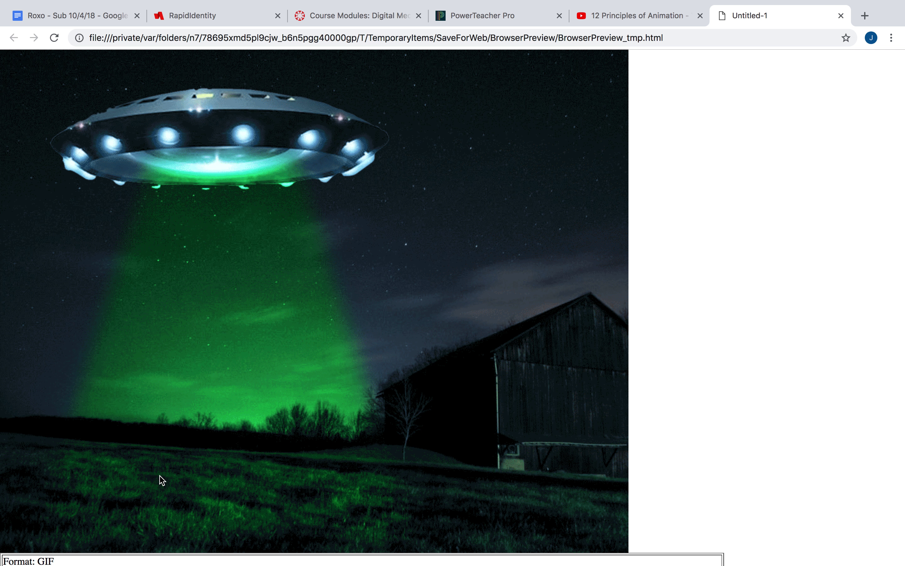
pyautogui.scroll(-5, 216, 470)
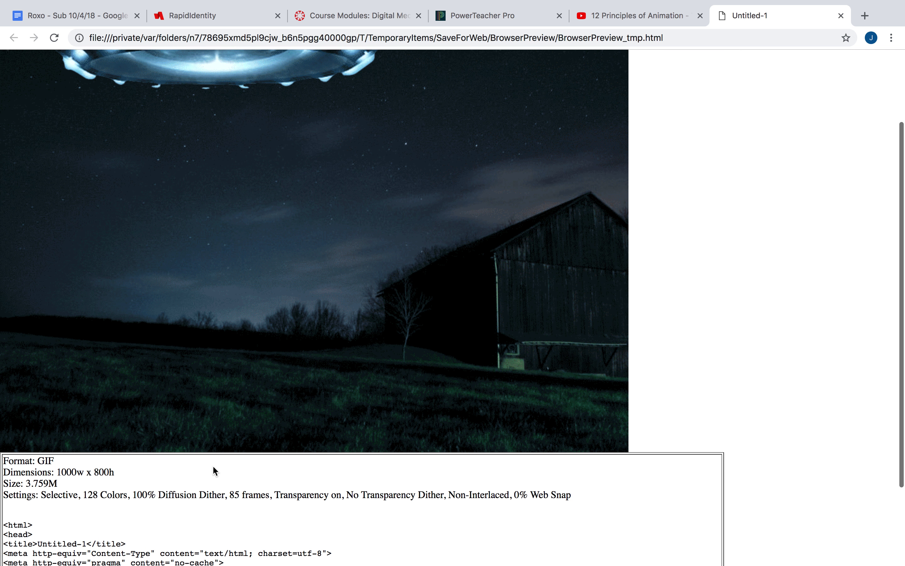
pyautogui.scroll(-3, 216, 471)
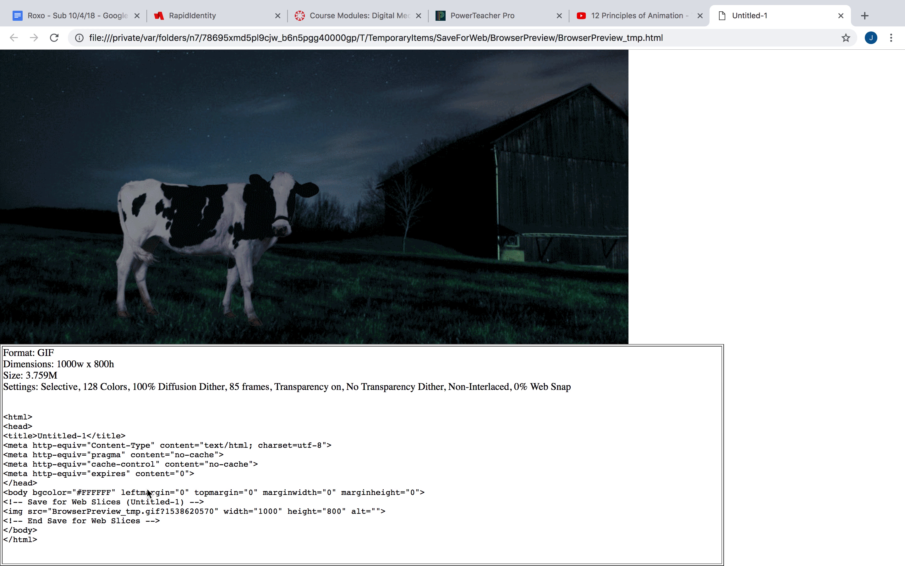
pyautogui.scroll(2, 207, 546)
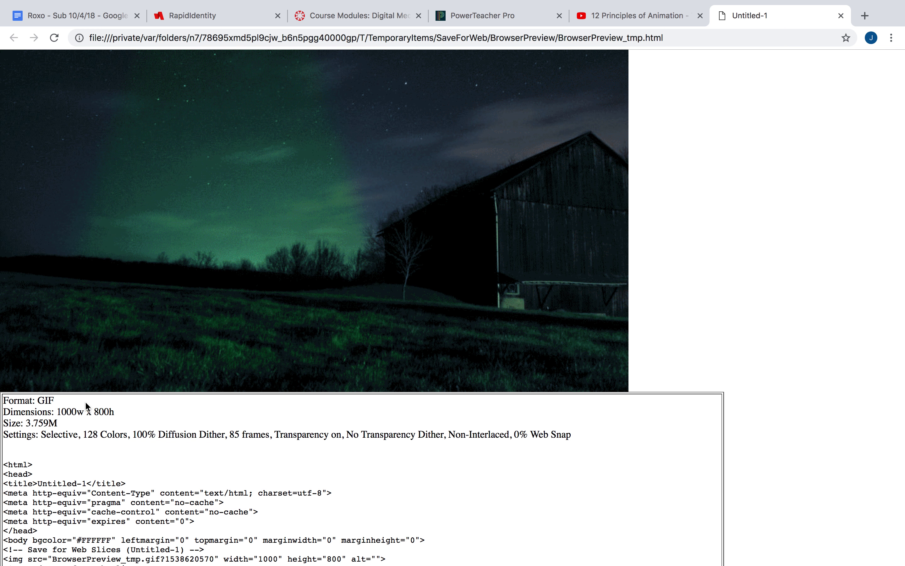
pyautogui.scroll(6, 85, 404)
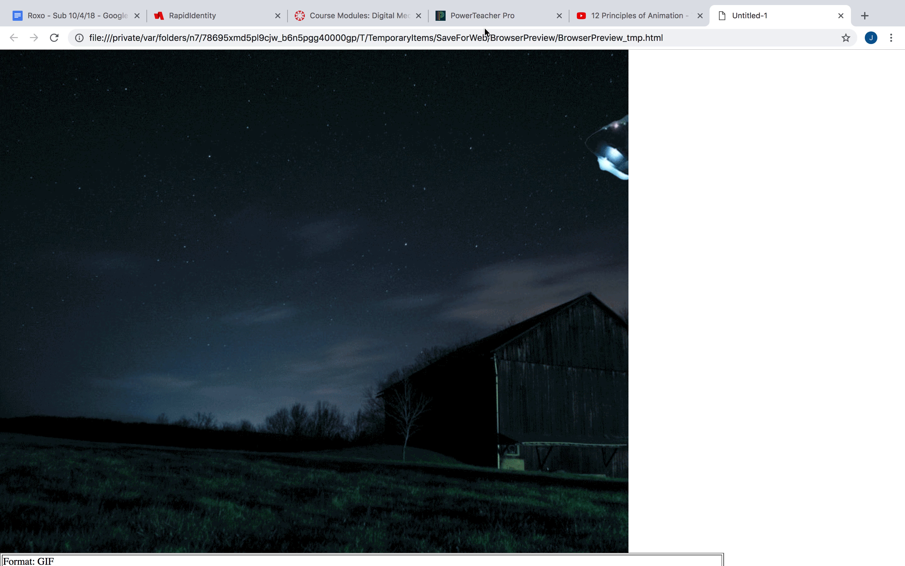
pyautogui.press('super+Tab')
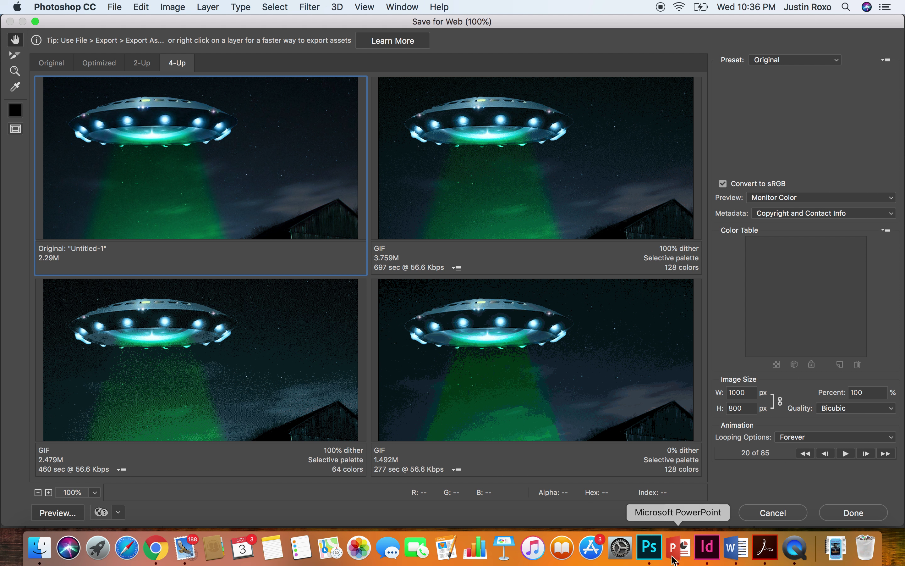
# Bring up the save dialog for the GIF in the Documents folder, and cancel the web export
pyautogui.click(707, 512)
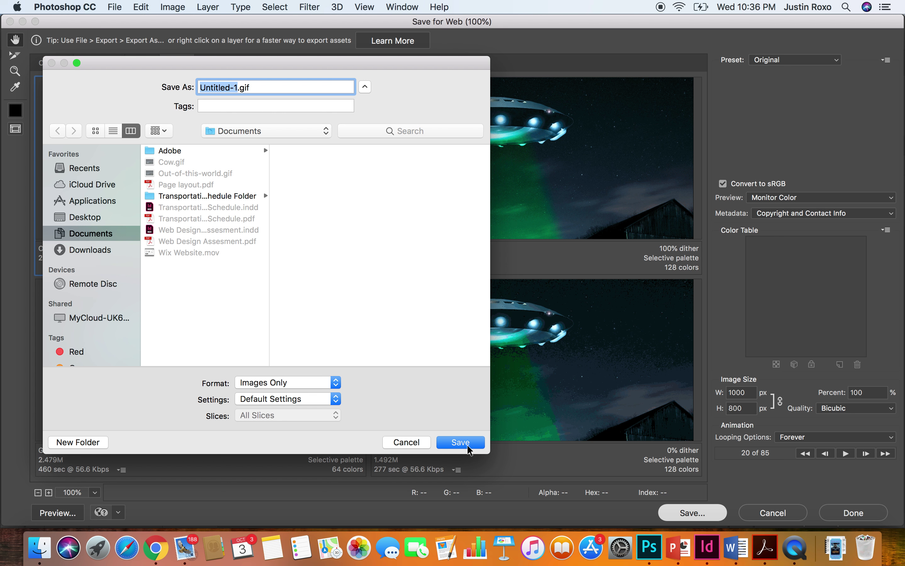
pyautogui.click(407, 443)
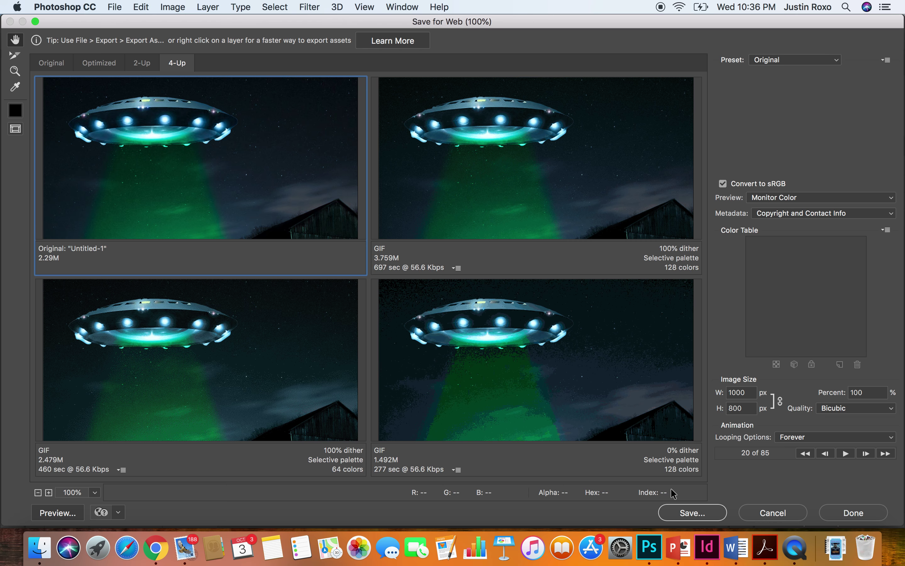
pyautogui.click(754, 513)
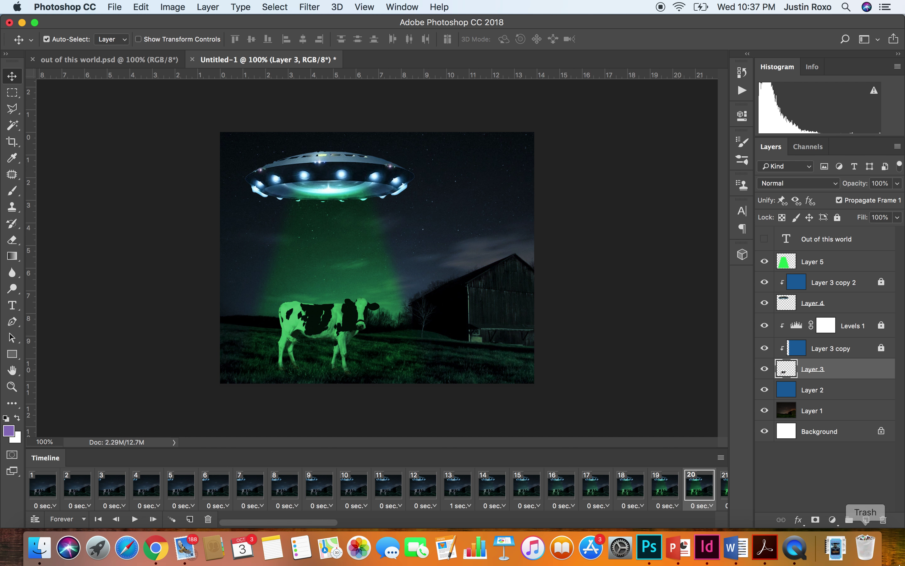
pyautogui.click(797, 550)
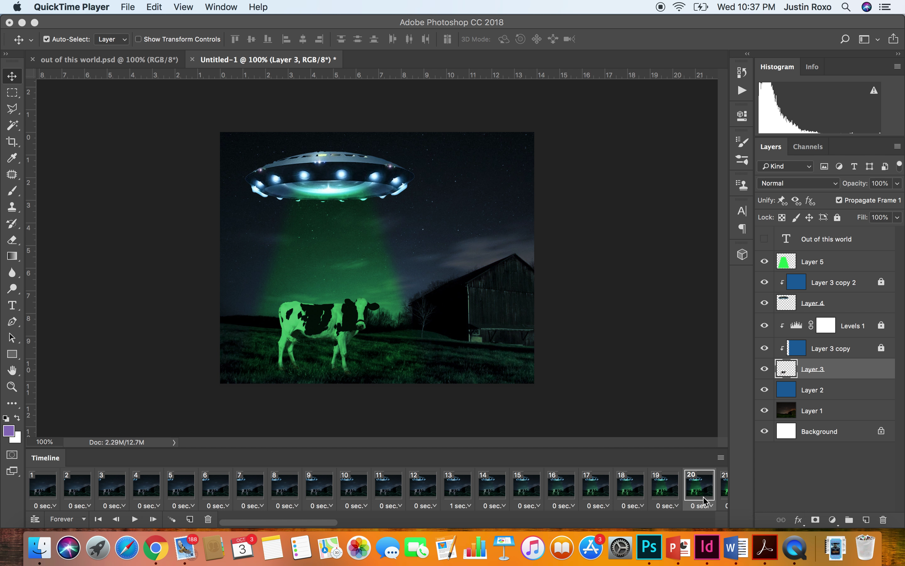
pyautogui.click(794, 548)
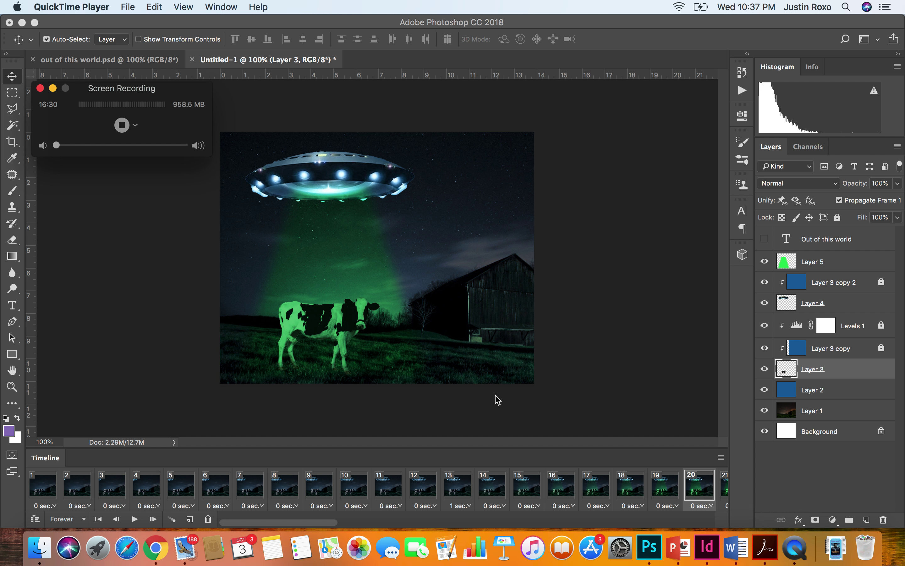